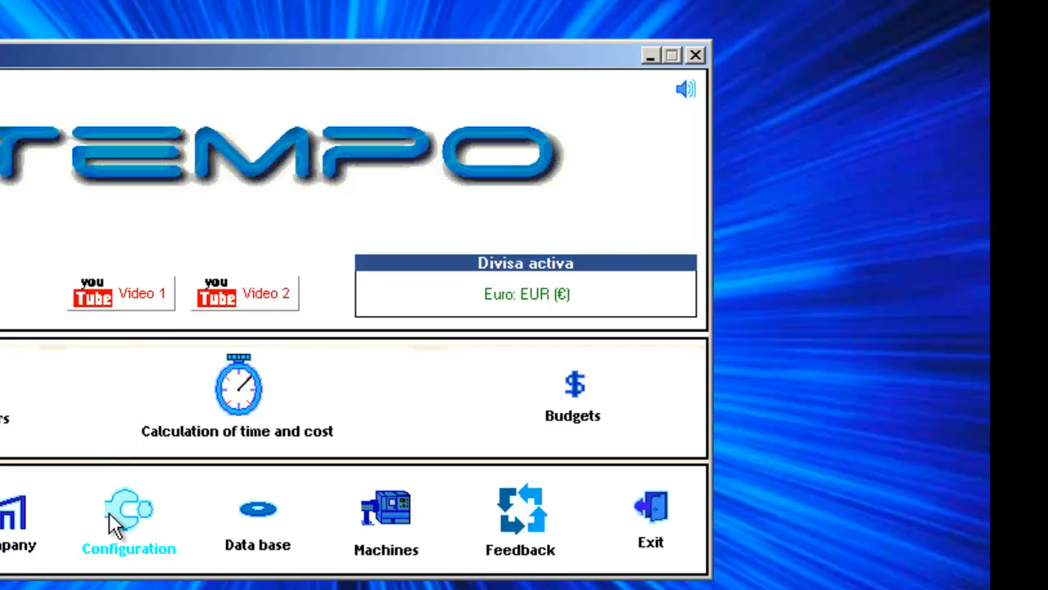
# Review the language, currency and e-mail template settings in the configuration, leaving them as they are.
pyautogui.click(114, 522)
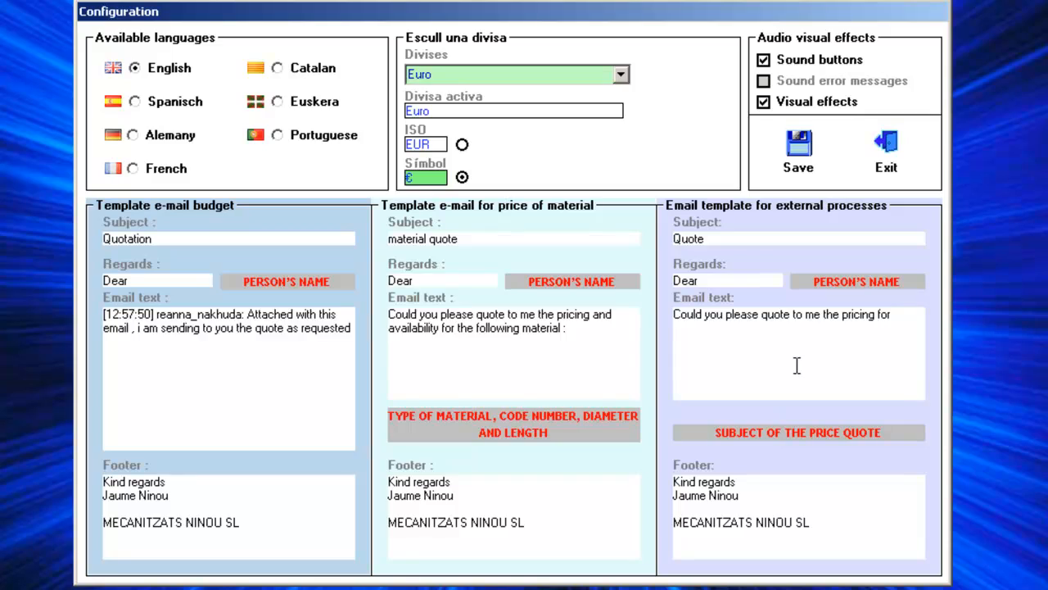
pyautogui.click(873, 150)
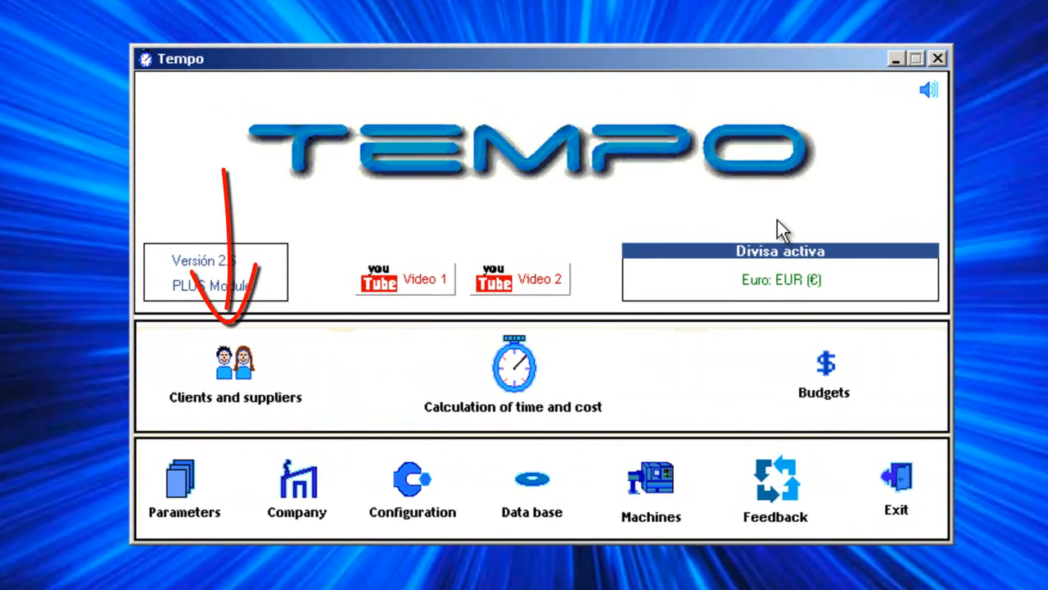
# From the clients and suppliers editor, create a material quote e-mail addressed to Steel supplier 1, Steel supplier 2 and Steel supplier 3.
pyautogui.click(253, 377)
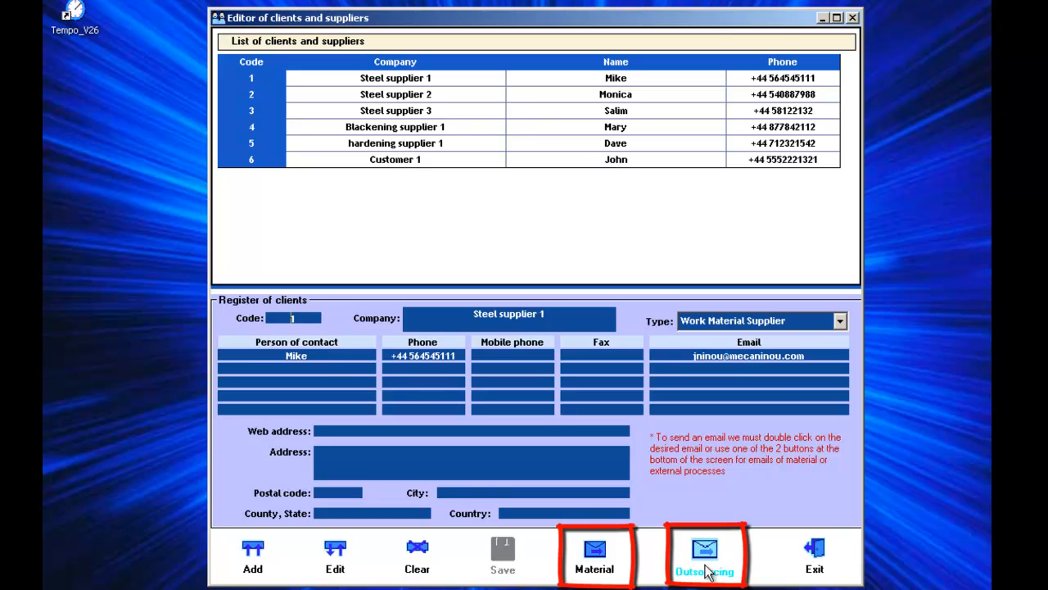
pyautogui.click(596, 557)
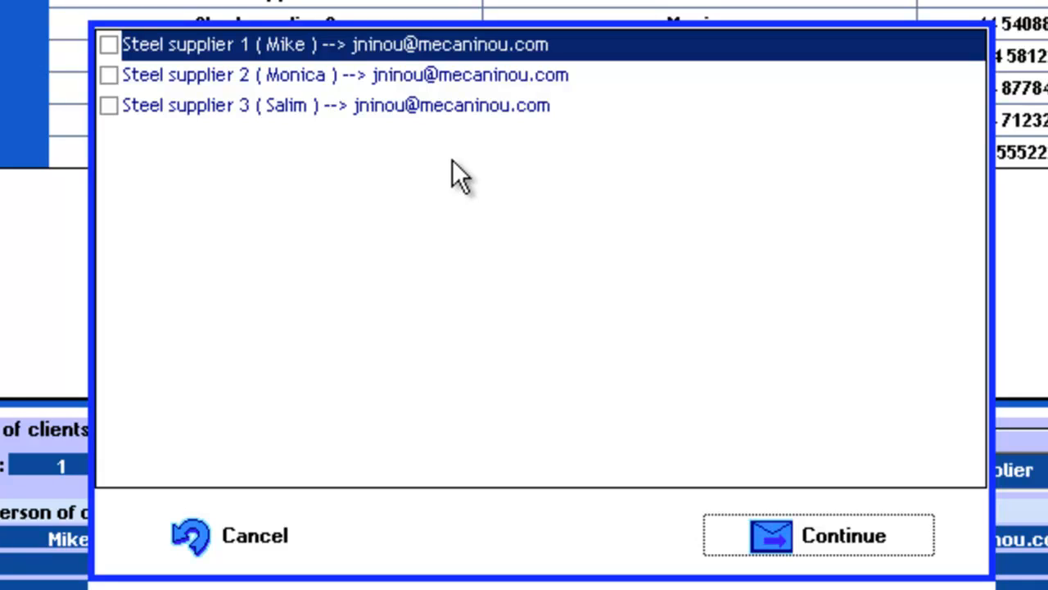
pyautogui.click(109, 45)
pyautogui.click(112, 74)
pyautogui.click(114, 108)
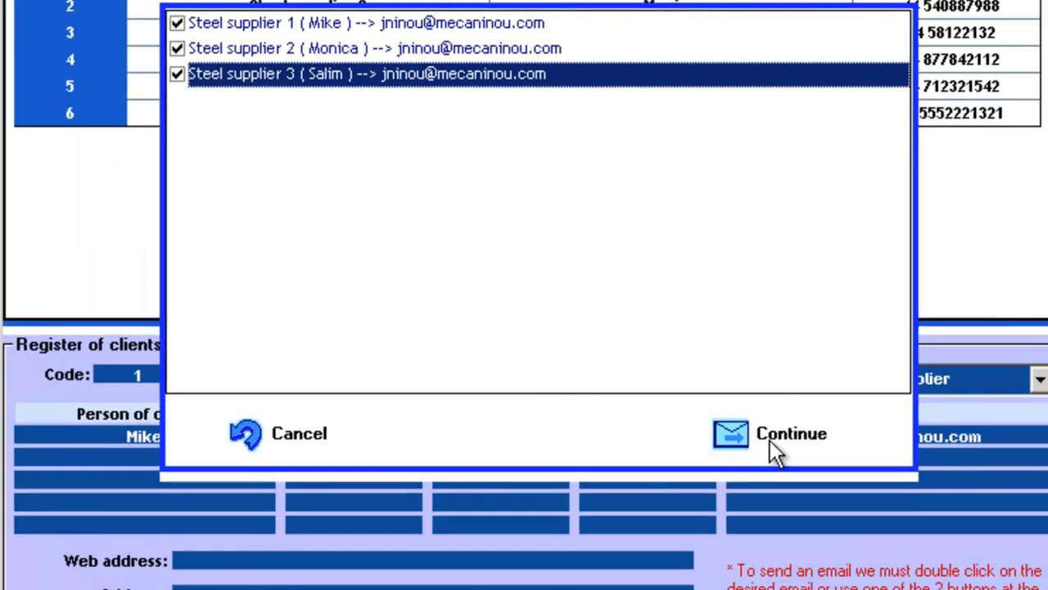
pyautogui.click(806, 535)
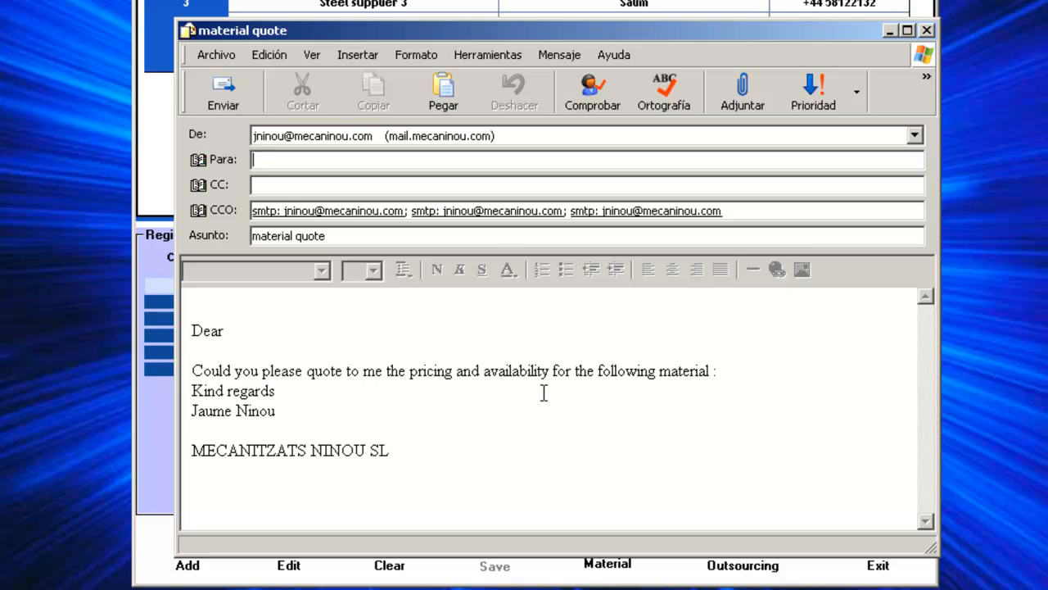
# Add the line "3 meters of F114, Ø60" below the material request, followed by a blank line, and send the e-mail.
pyautogui.click(749, 372)
pyautogui.press('Return')
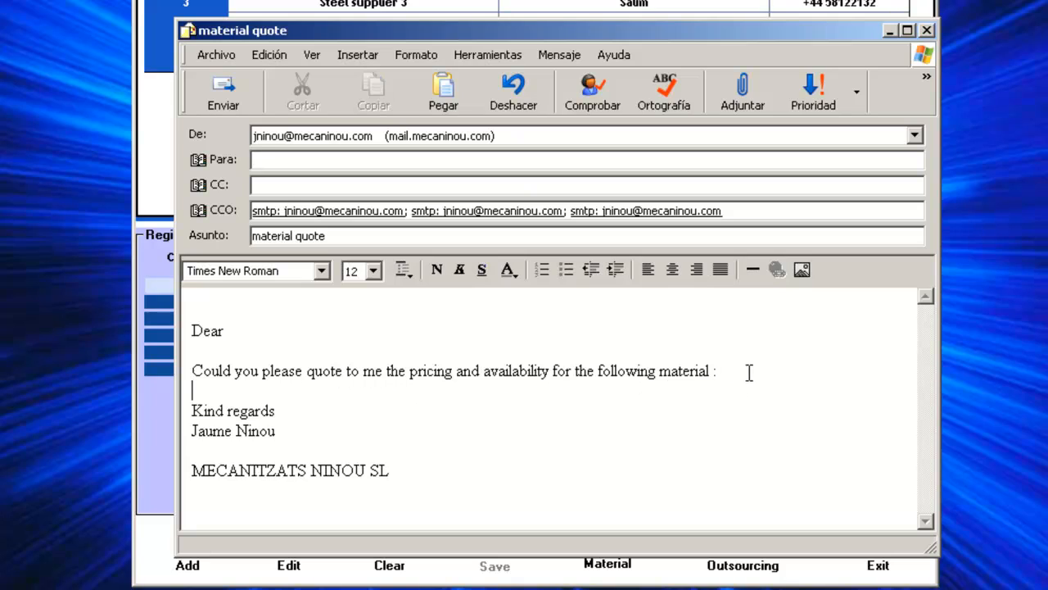
pyautogui.press('Return')
pyautogui.write('3')
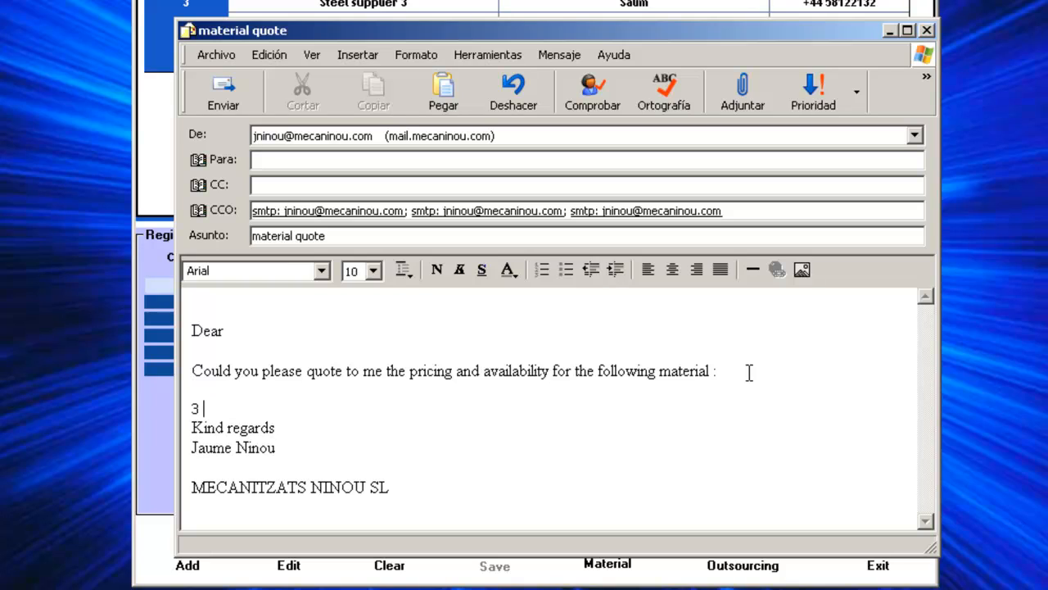
pyautogui.write(' meters of F114')
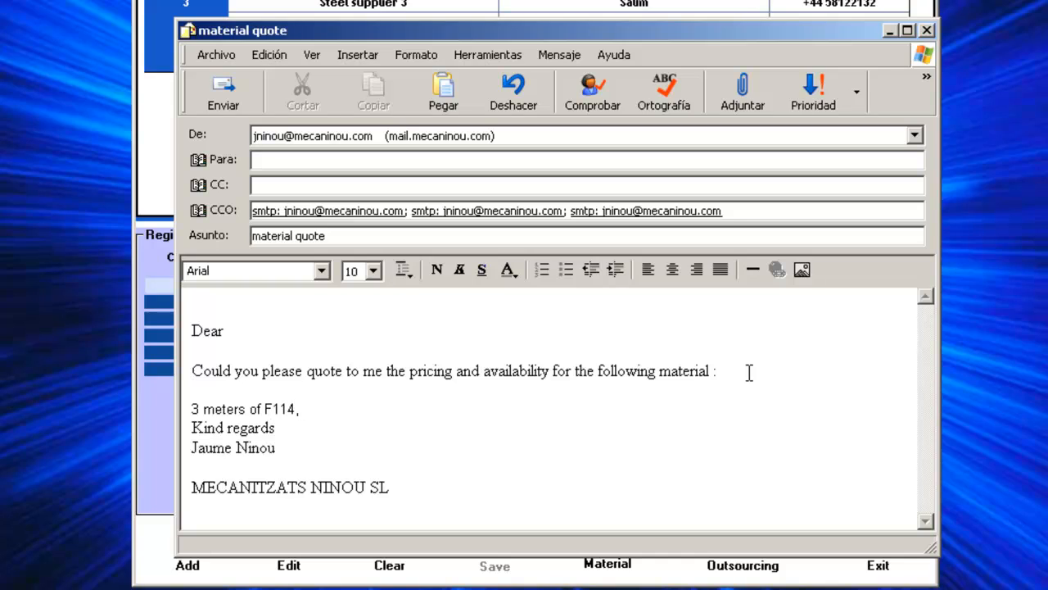
pyautogui.write(', Ø60')
pyautogui.press('Return')
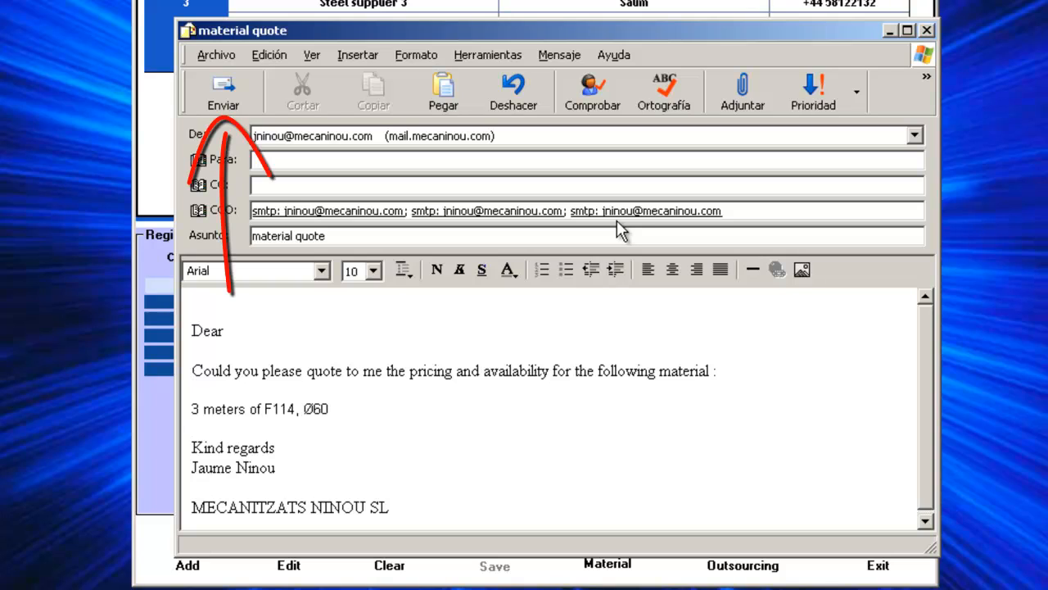
pyautogui.click(228, 103)
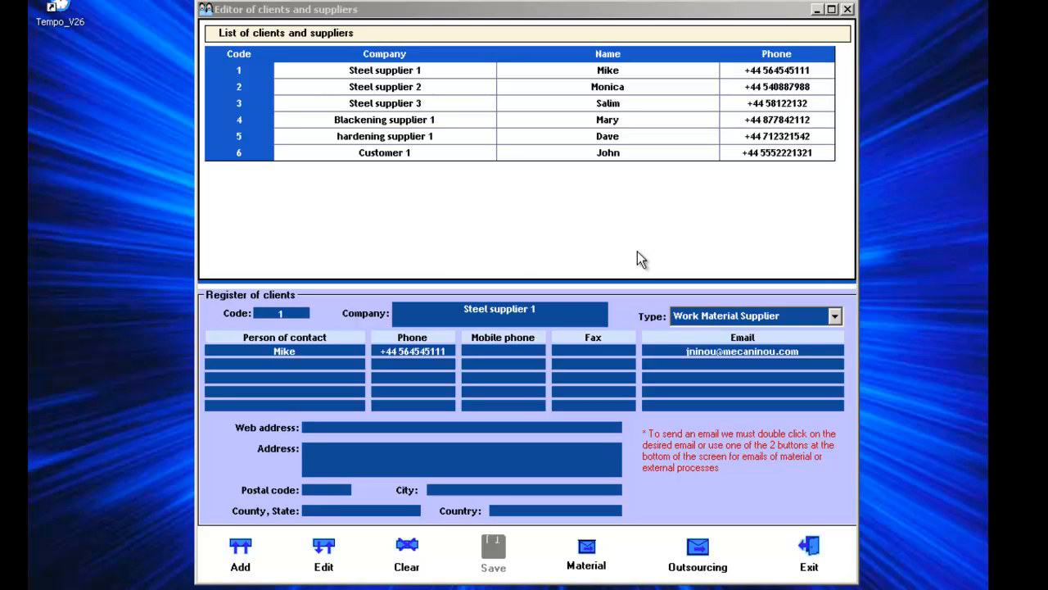
# Create an outsourcing quote e-mail addressed to Blackening supplier 1.
pyautogui.click(698, 550)
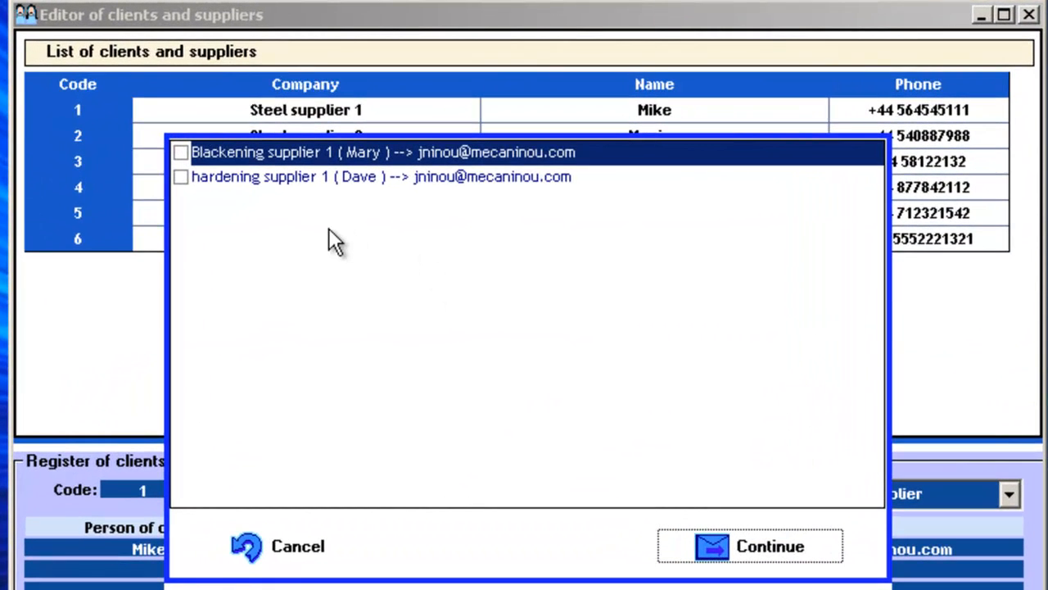
pyautogui.click(180, 152)
pyautogui.click(766, 556)
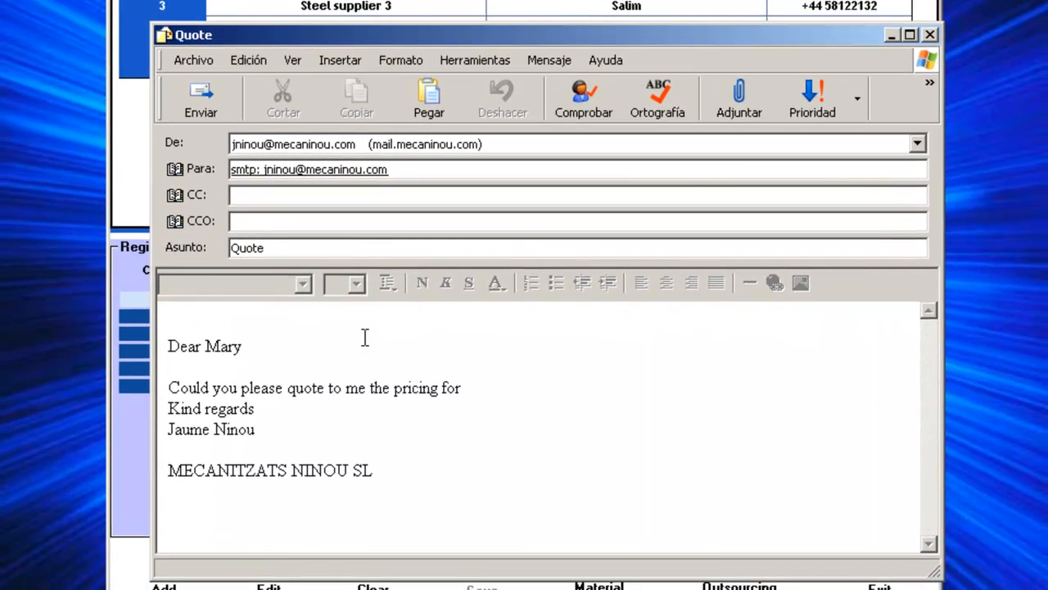
# Complete the pricing request with "blackening 50 units of the attached template?", add a blank line below and send the e-mail.
pyautogui.click(489, 389)
pyautogui.write('bl')
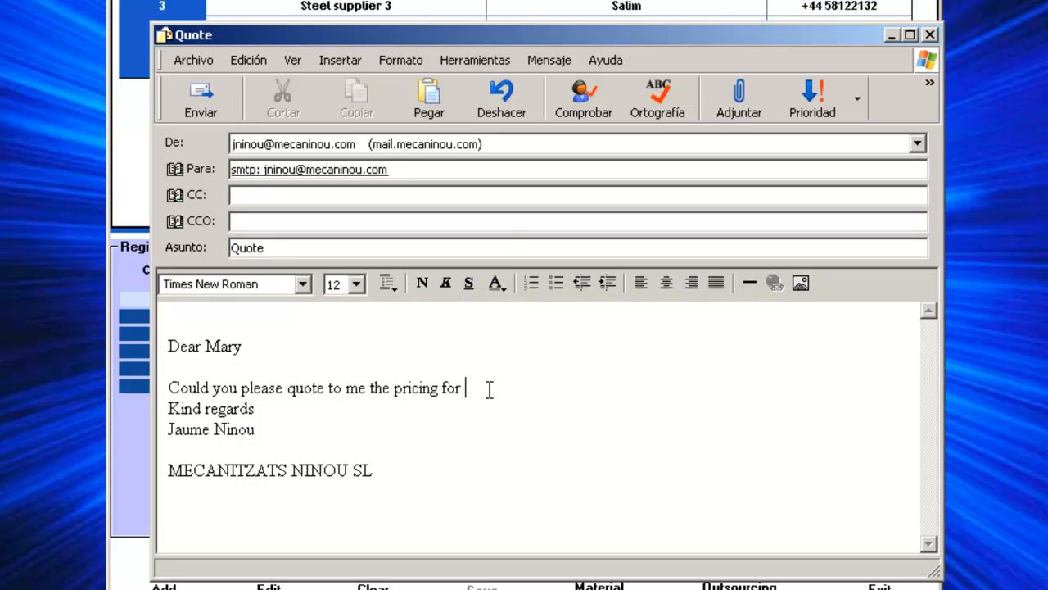
pyautogui.write('ackening 50 units ')
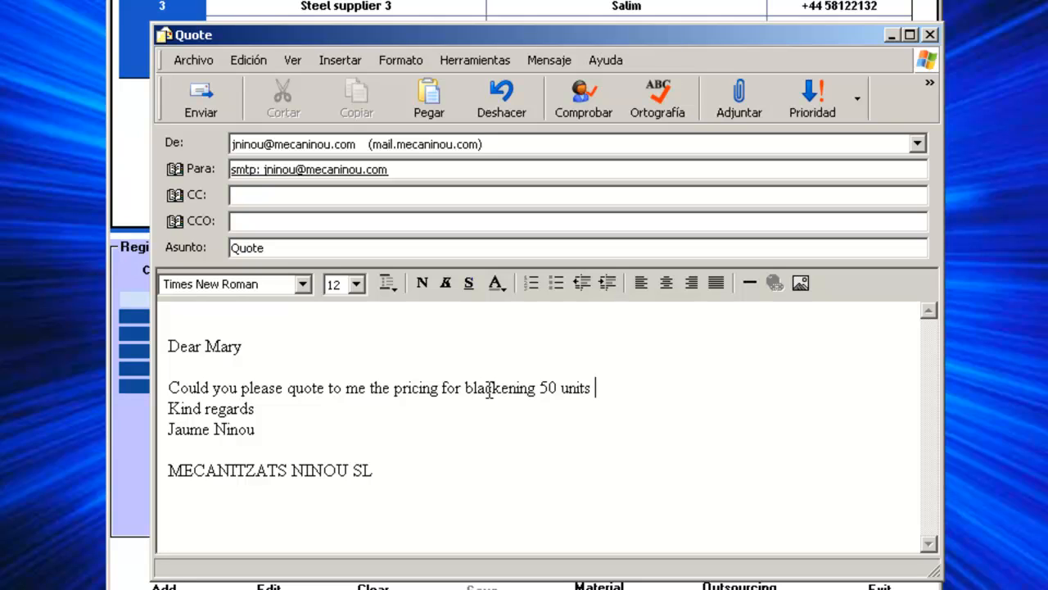
pyautogui.write('of the attac')
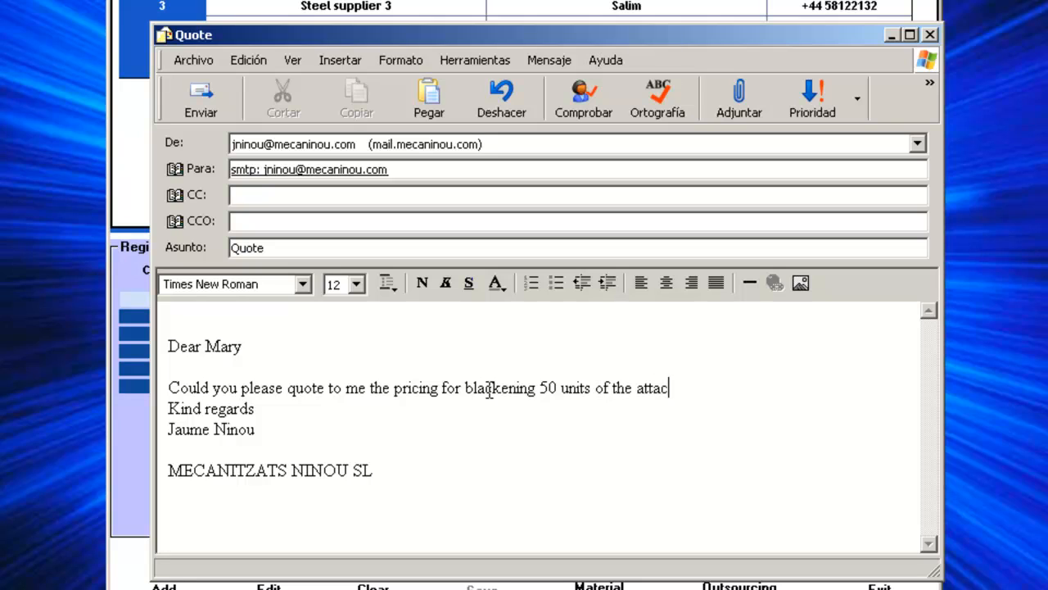
pyautogui.write('hed templ')
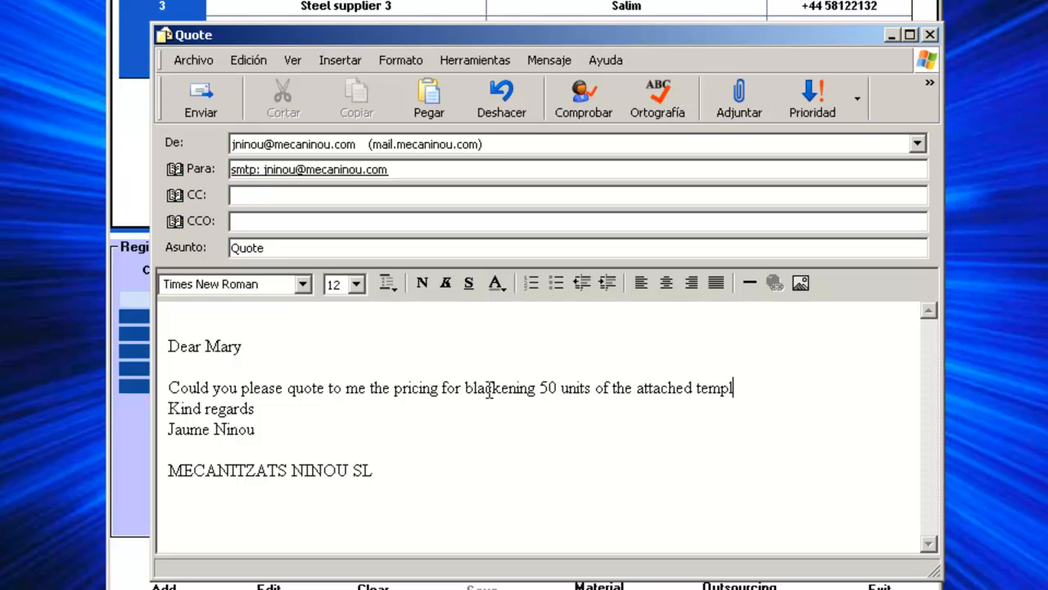
pyautogui.write('ate?')
pyautogui.press('Return')
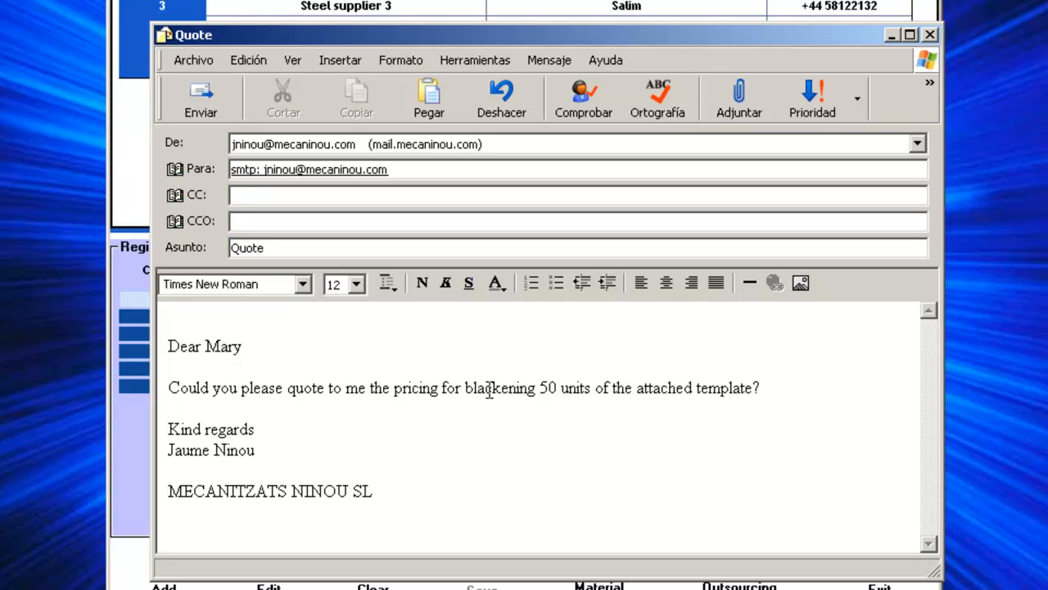
pyautogui.click(199, 92)
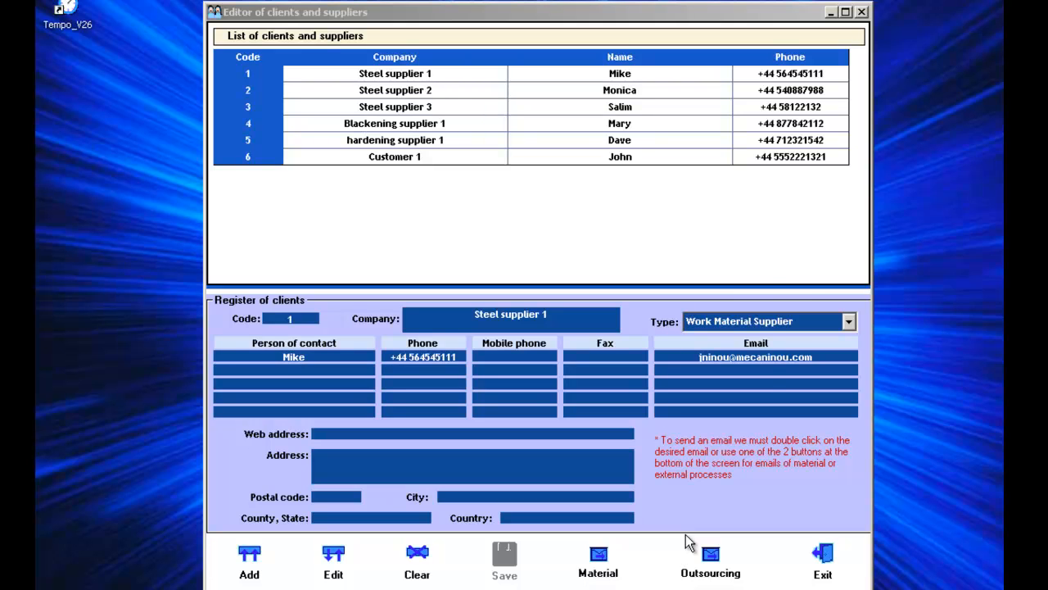
# Create an outsourcing quote e-mail addressed only to hardening supplier 1.
pyautogui.click(709, 557)
pyautogui.click(314, 117)
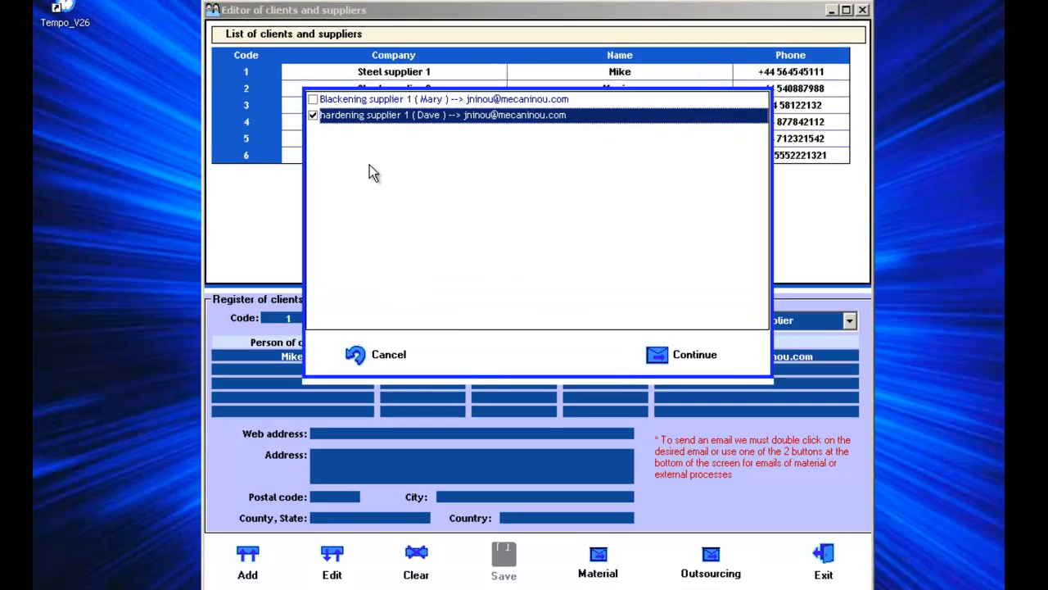
pyautogui.click(684, 355)
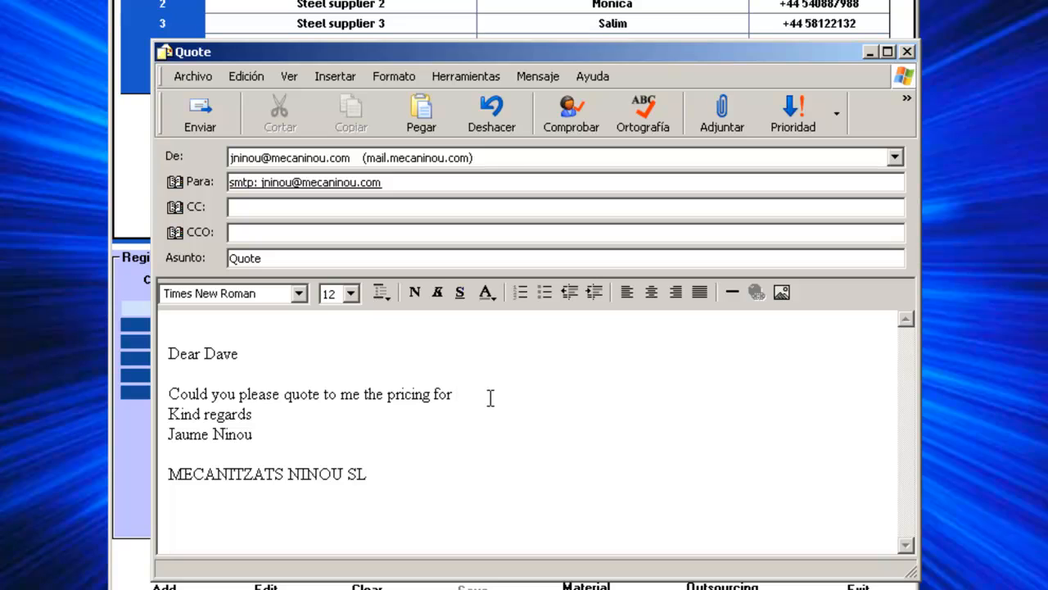
# Complete the pricing request with "hardening this 50 units to 42-44 Hrc?", add a blank line below and send the e-mail.
pyautogui.write('hardening this 50 units ')
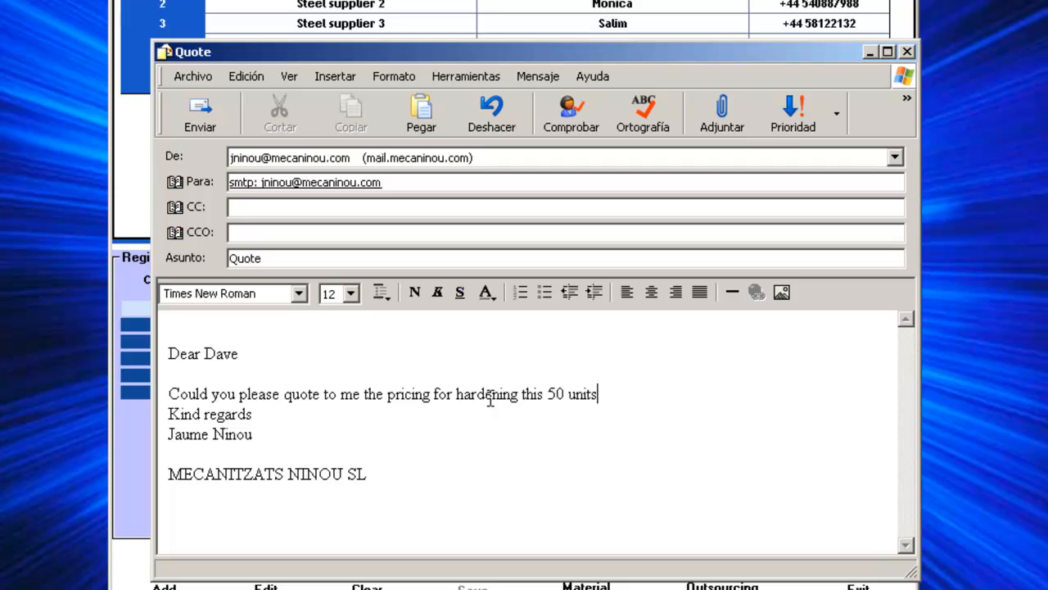
pyautogui.write('to 42-44 Hrc')
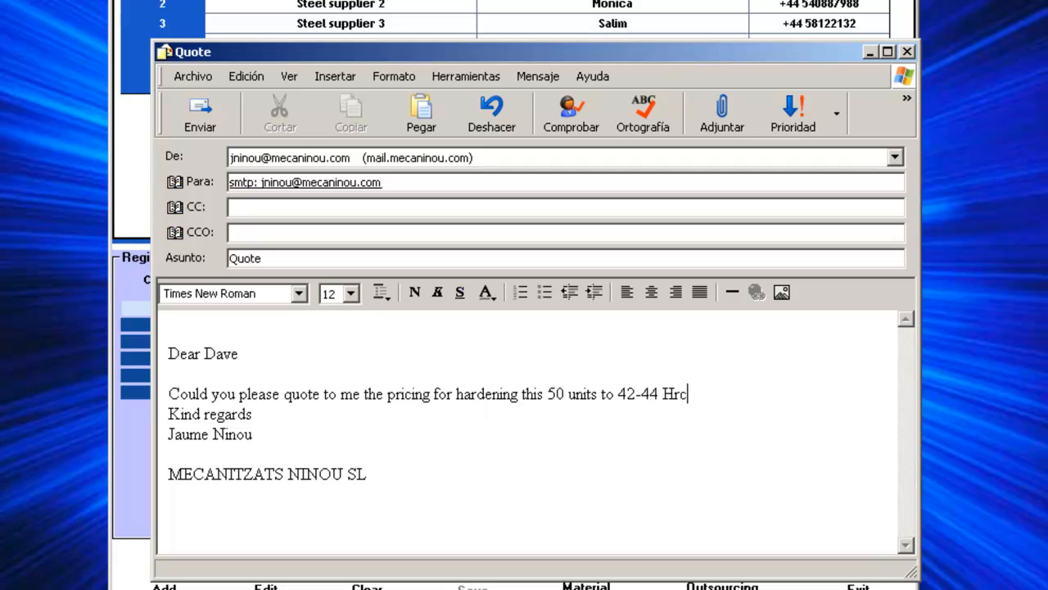
pyautogui.write('?')
pyautogui.press('Return')
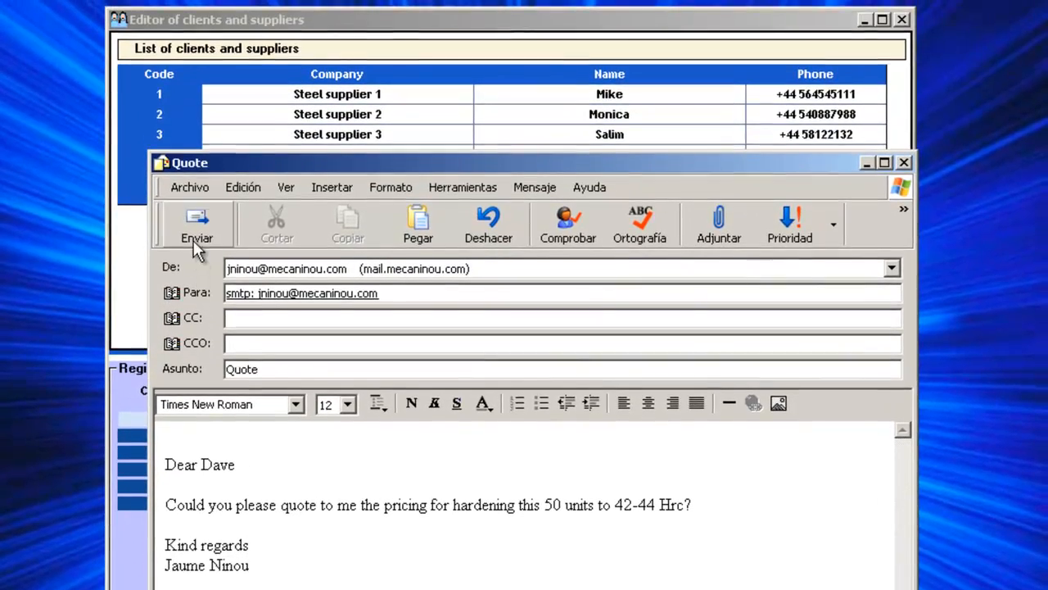
pyautogui.click(194, 240)
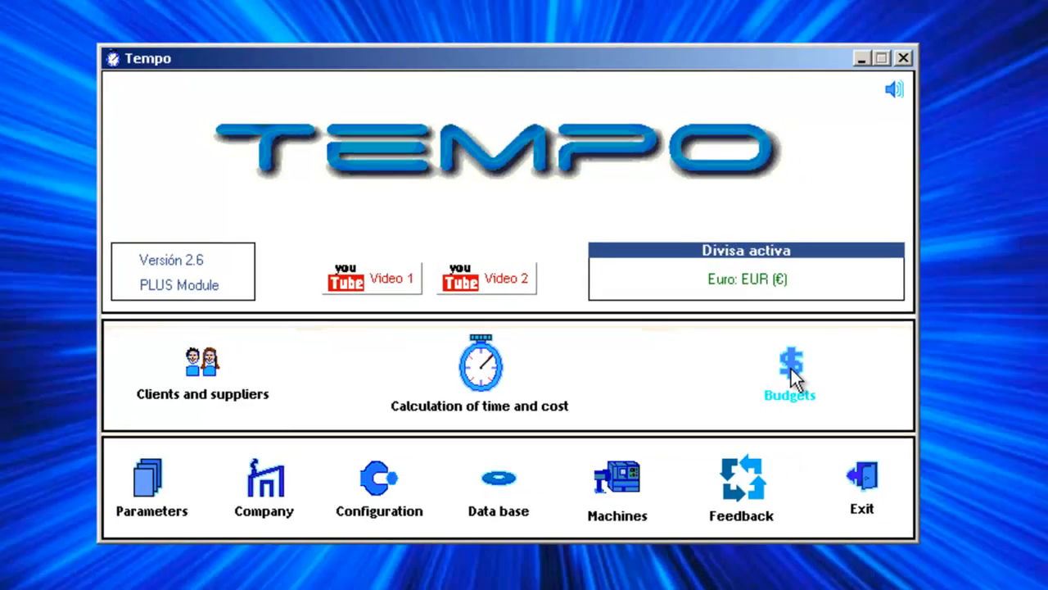
# Create a new budget offer whose first position has reference 100101, name EJE ROSCADO and quantity 50.
pyautogui.click(813, 375)
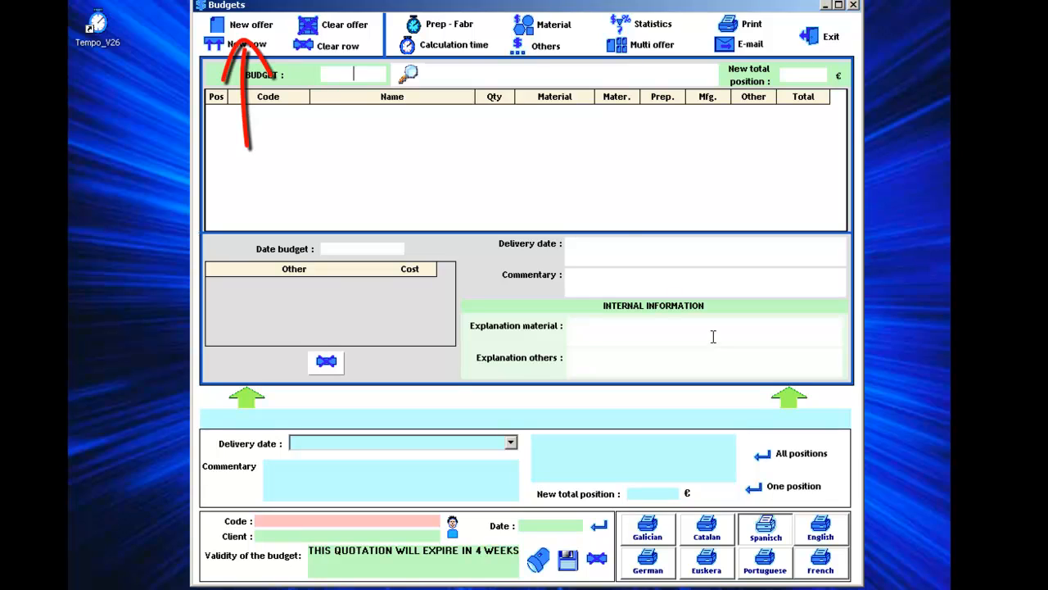
pyautogui.click(259, 31)
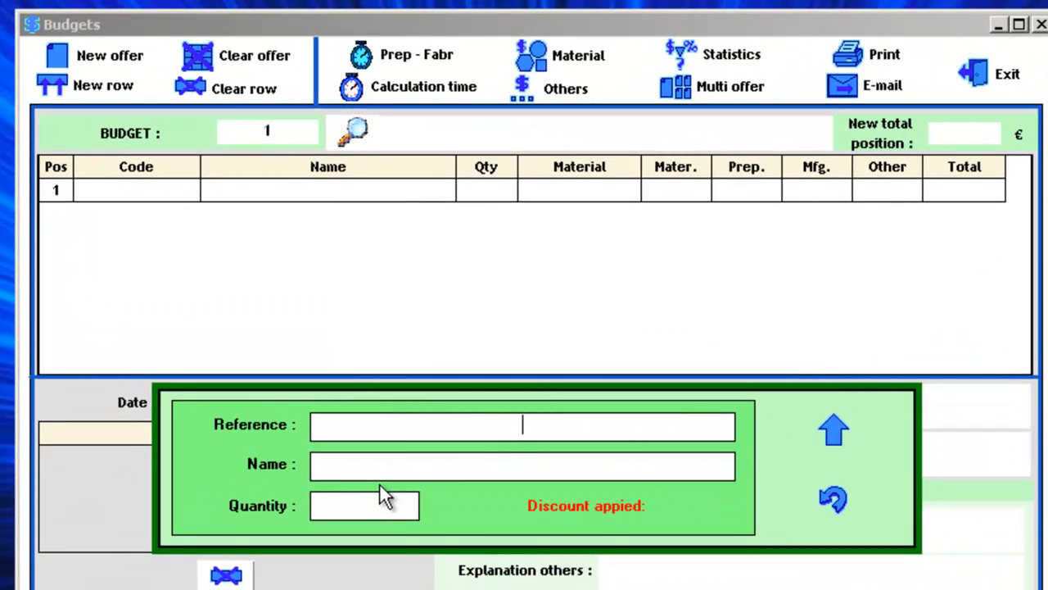
pyautogui.write('100101')
pyautogui.press('Return')
pyautogui.write('EJE ROS')
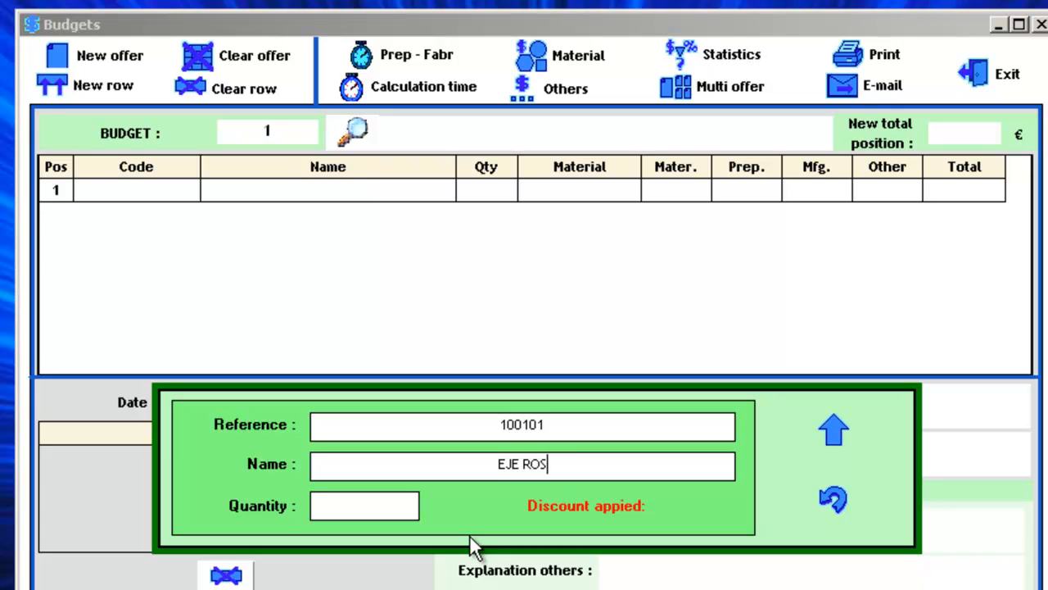
pyautogui.write('CADO')
pyautogui.press('Return')
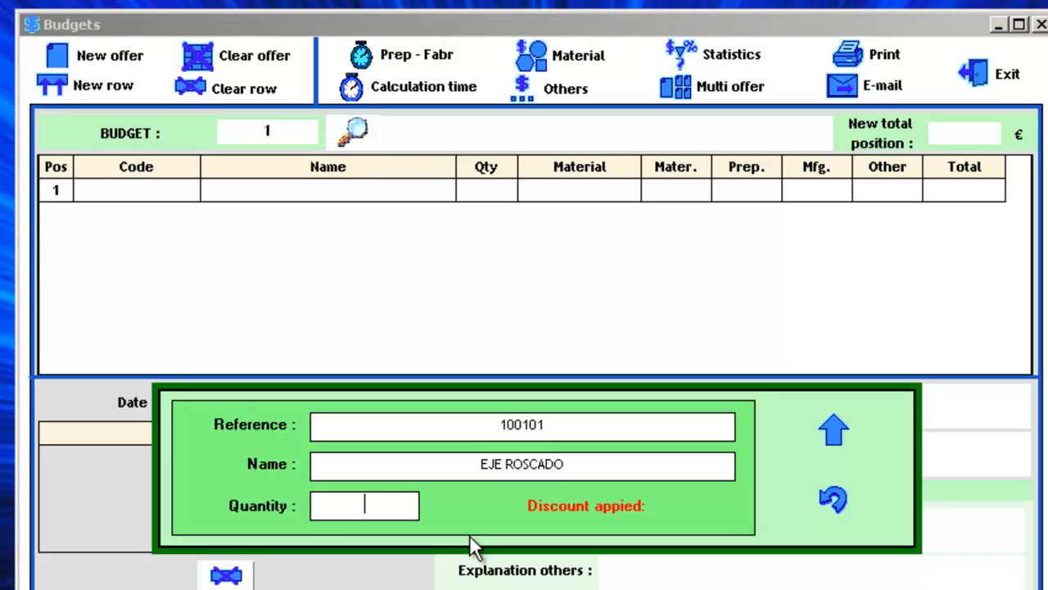
pyautogui.write('50')
pyautogui.click(831, 436)
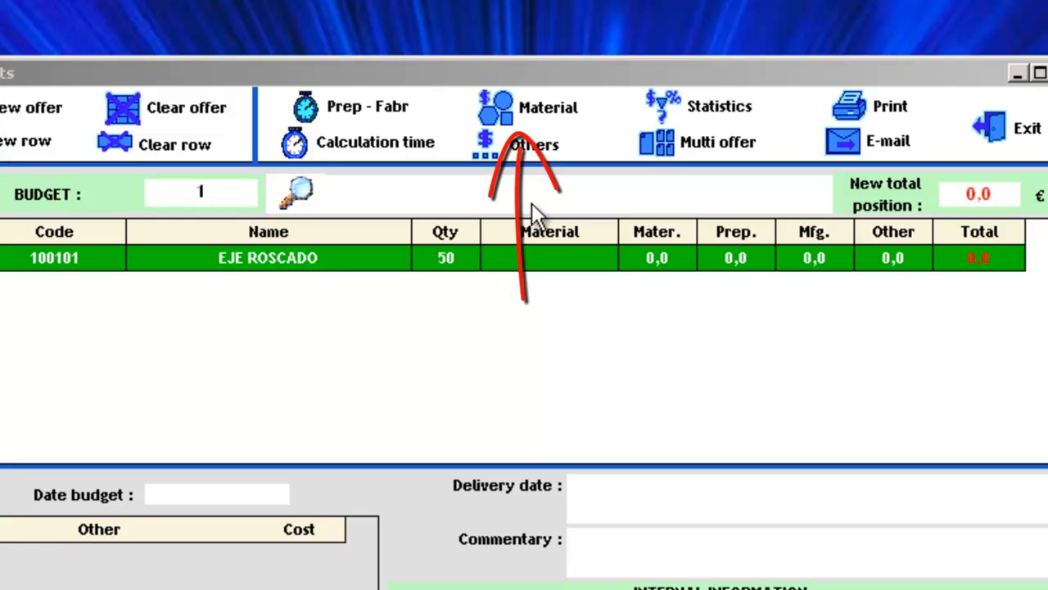
# Open the material price calculation for the EJE ROSCADO position and select STEEL with material F114.
pyautogui.click(543, 109)
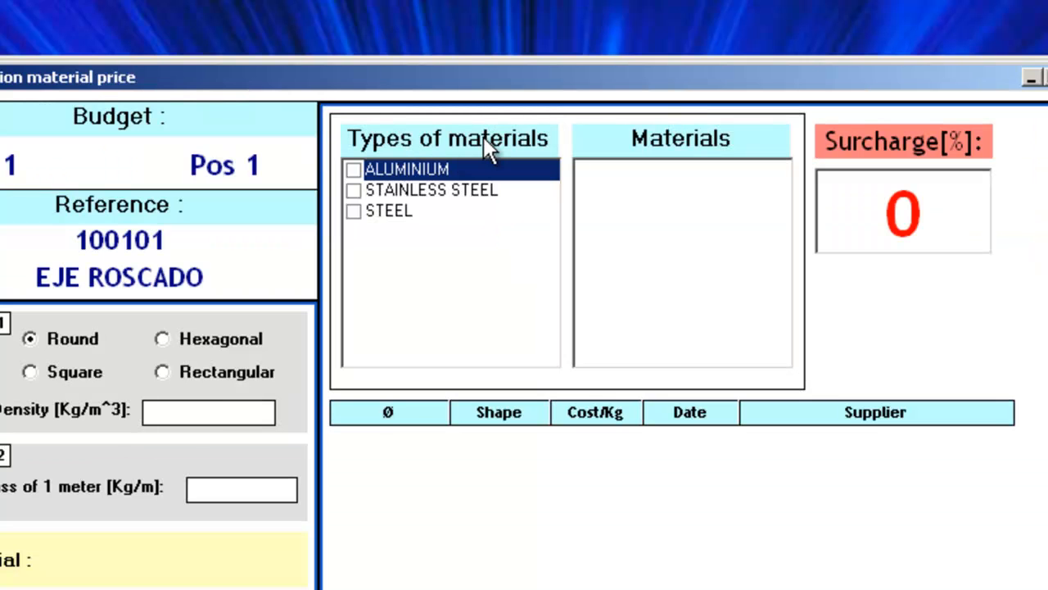
pyautogui.click(353, 211)
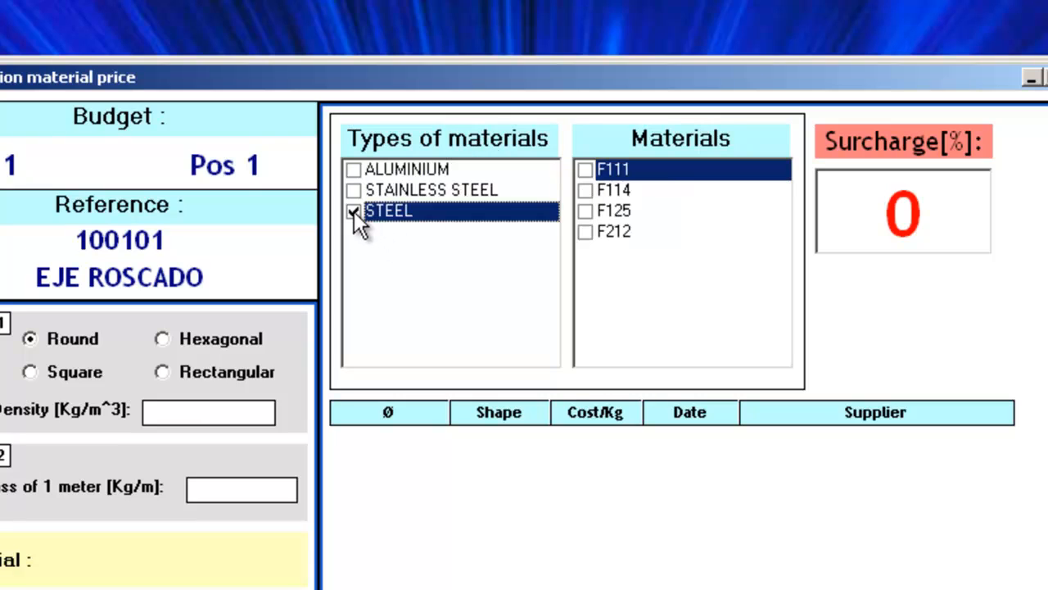
pyautogui.click(584, 193)
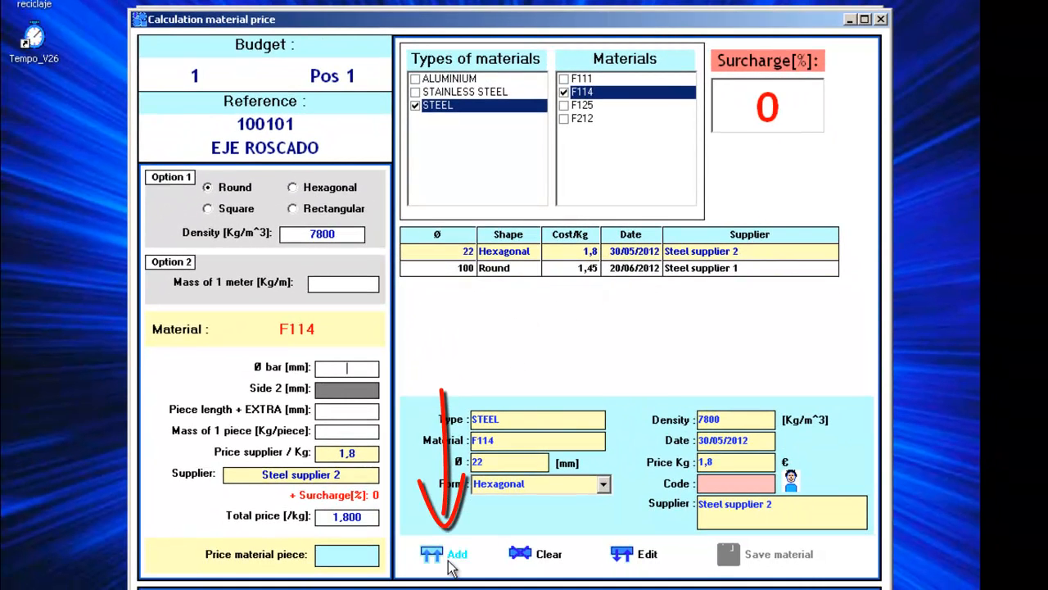
# Start a new F114 steel price entry with diameter 60 mm, Round form and density 7850 kg/m^3.
pyautogui.click(446, 554)
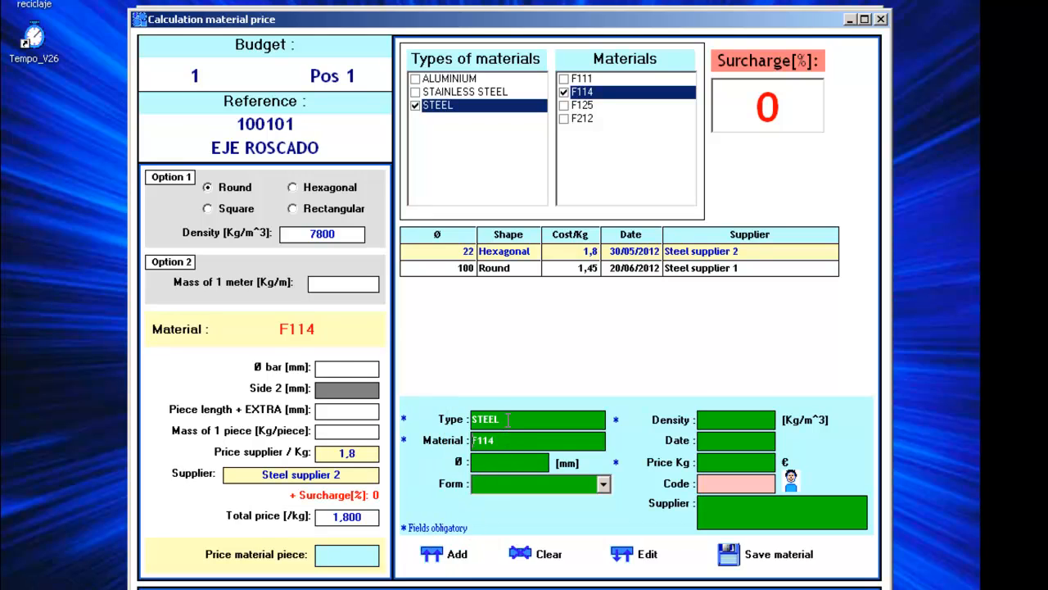
pyautogui.click(508, 463)
pyautogui.write('60')
pyautogui.click(604, 484)
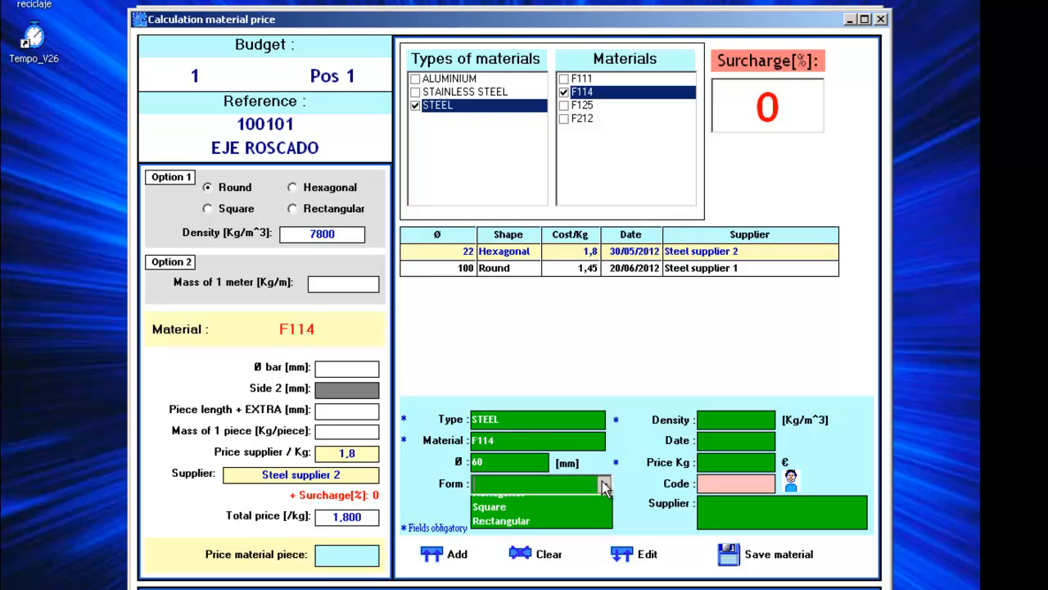
pyautogui.click(584, 496)
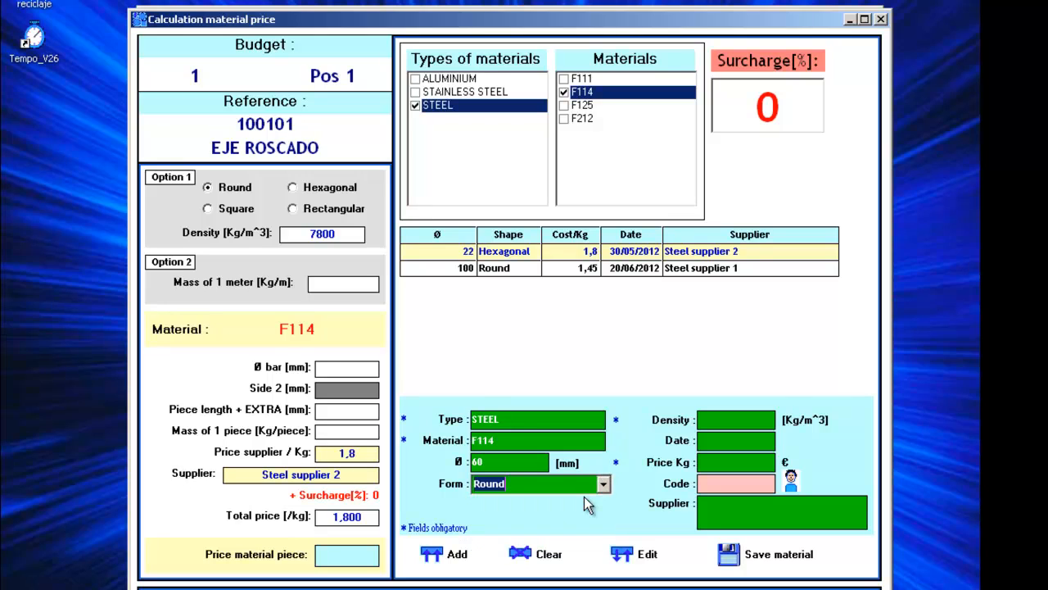
pyautogui.click(758, 419)
pyautogui.write('7850')
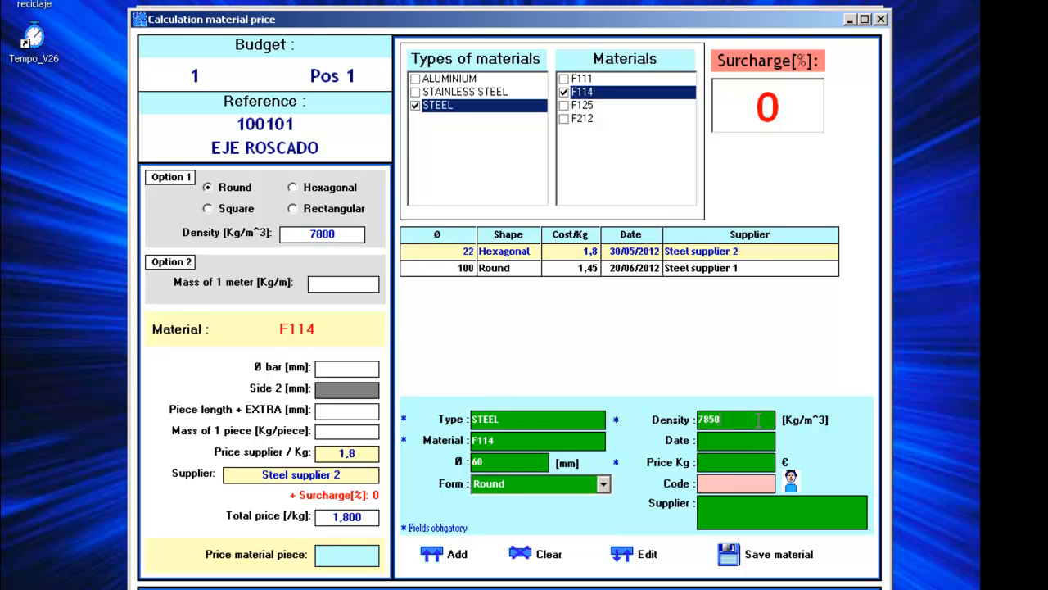
# Complete the F114 entry with date 30/12/2012, price 1,5 € per kg and Steel supplier 1, and save the material.
pyautogui.click(734, 440)
pyautogui.click(725, 464)
pyautogui.write('1,5')
pyautogui.click(734, 482)
pyautogui.write('1')
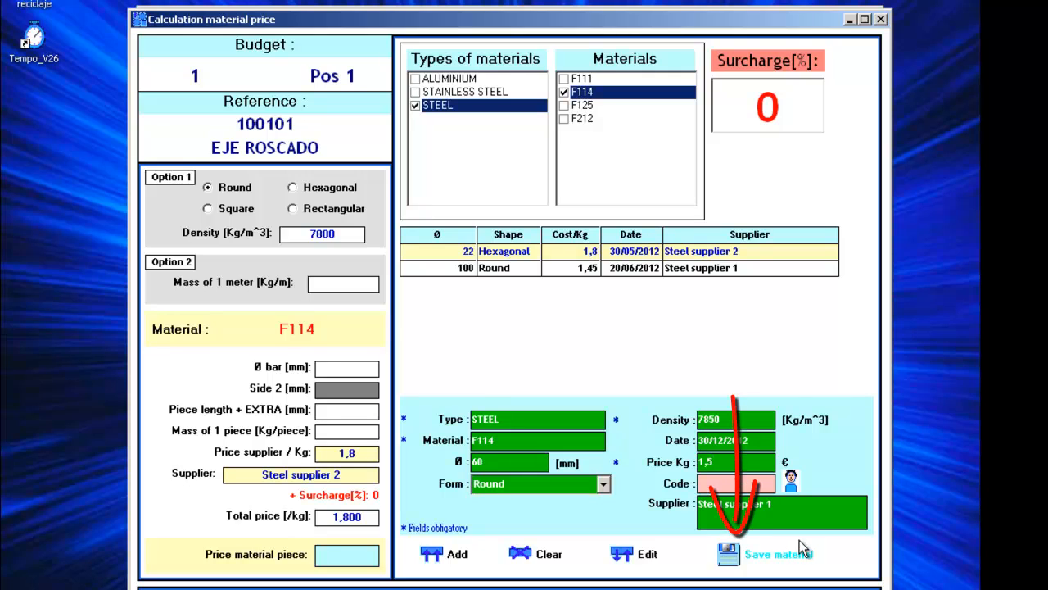
pyautogui.click(778, 557)
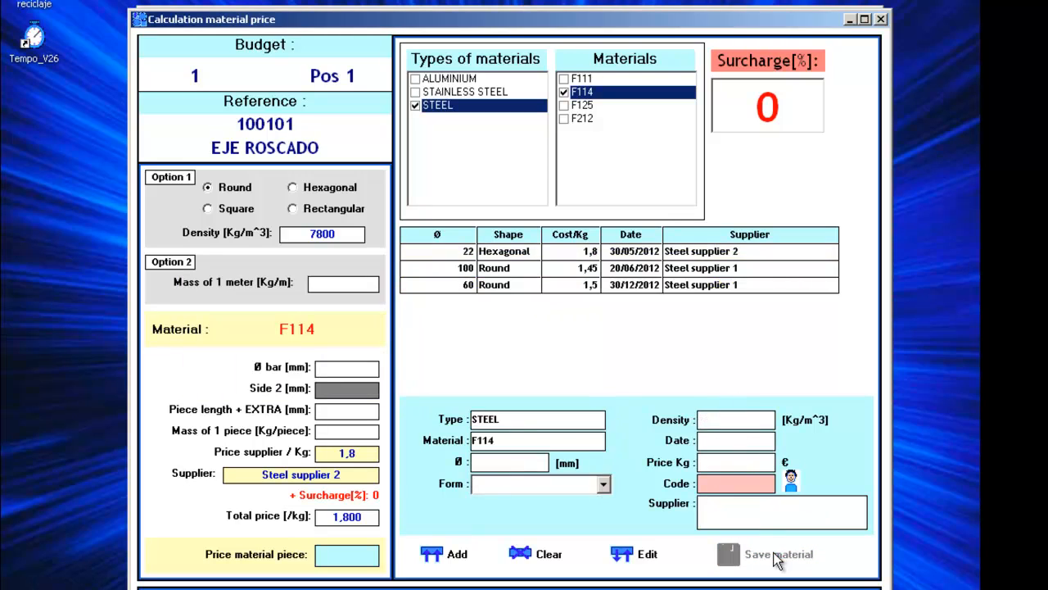
# Use the 60 mm round F114 entry to calculate the piece price for a 60 mm bar and 110 mm piece length.
pyautogui.click(512, 287)
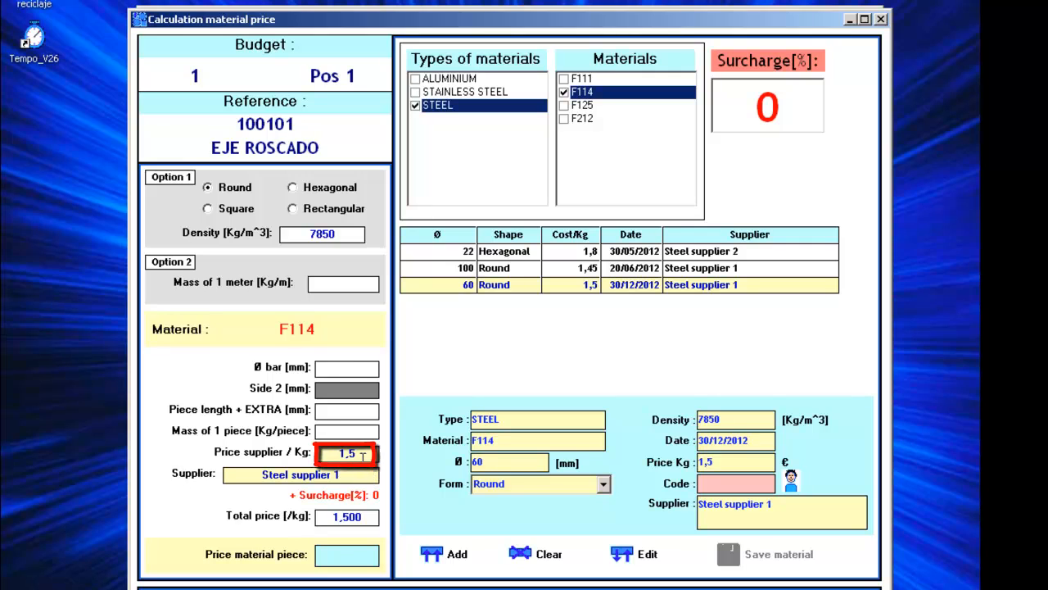
pyautogui.moveTo(360, 456); pyautogui.dragTo(328, 456)
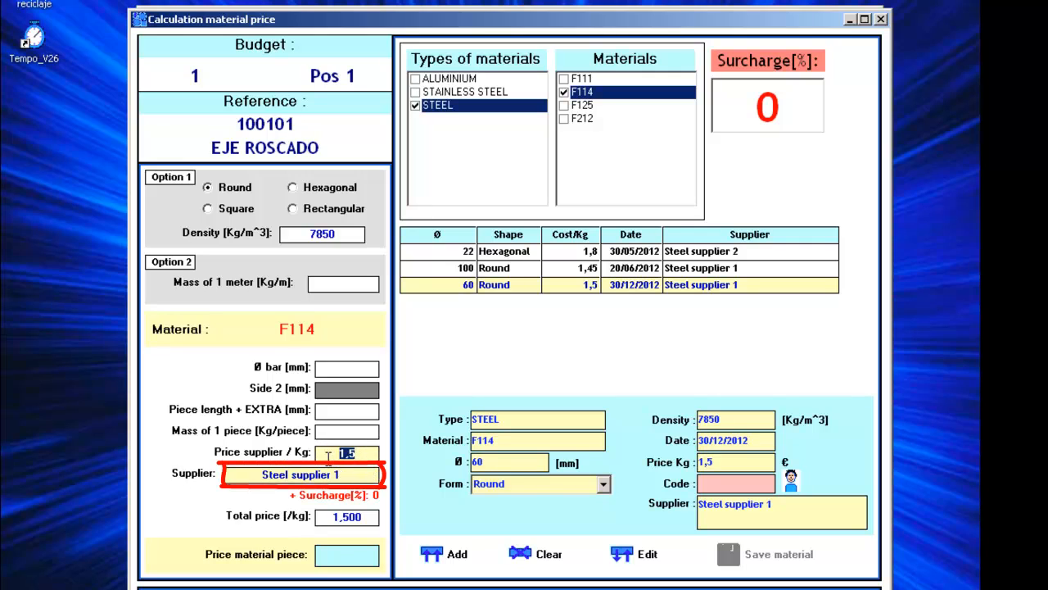
pyautogui.moveTo(351, 477); pyautogui.dragTo(245, 473)
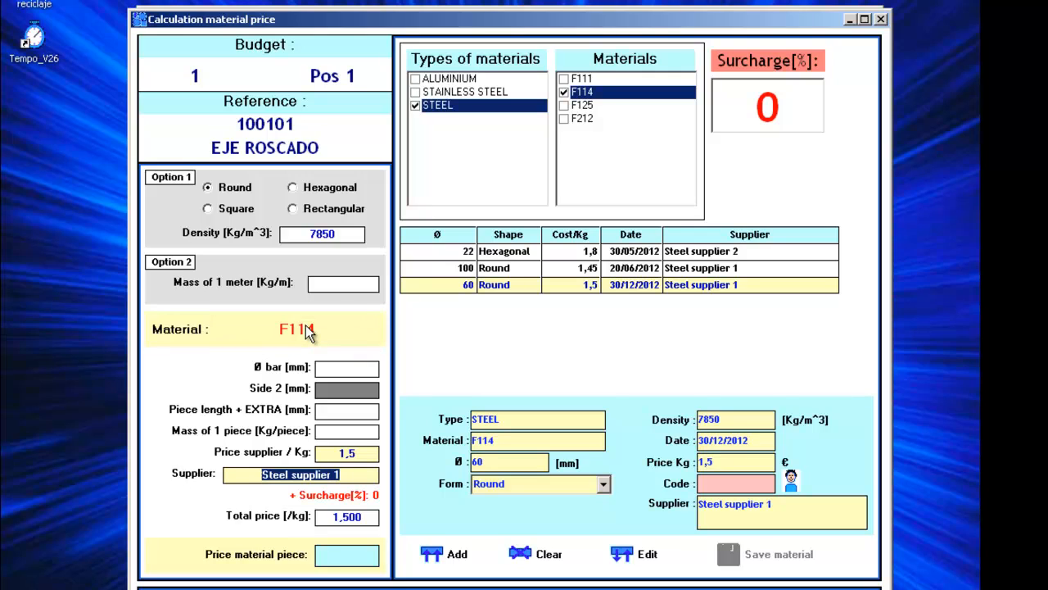
pyautogui.click(349, 369)
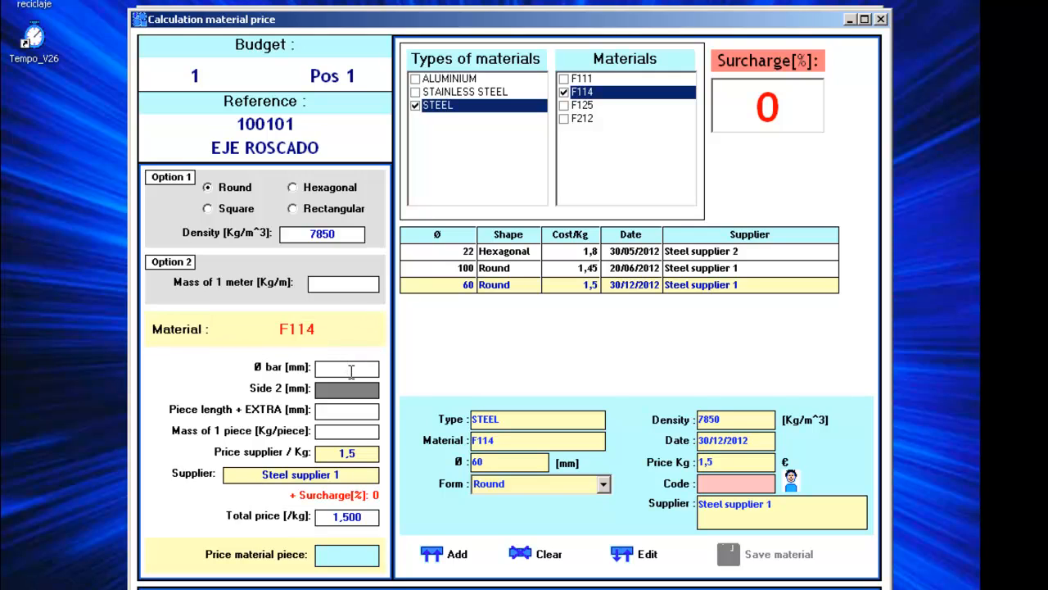
pyautogui.write('60')
pyautogui.write('110')
pyautogui.press('Return')
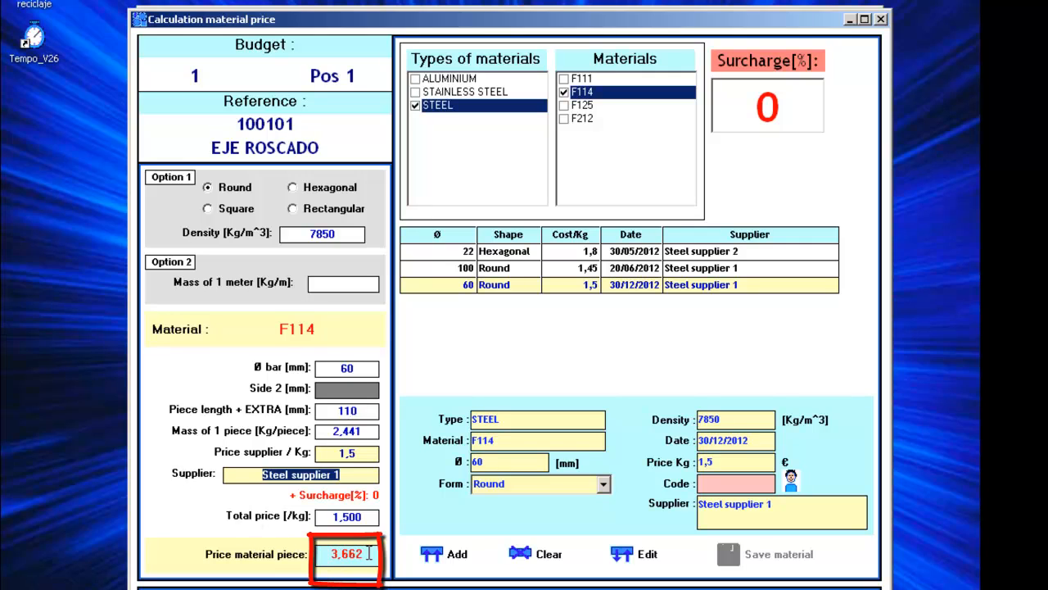
pyautogui.moveTo(370, 554); pyautogui.dragTo(321, 553)
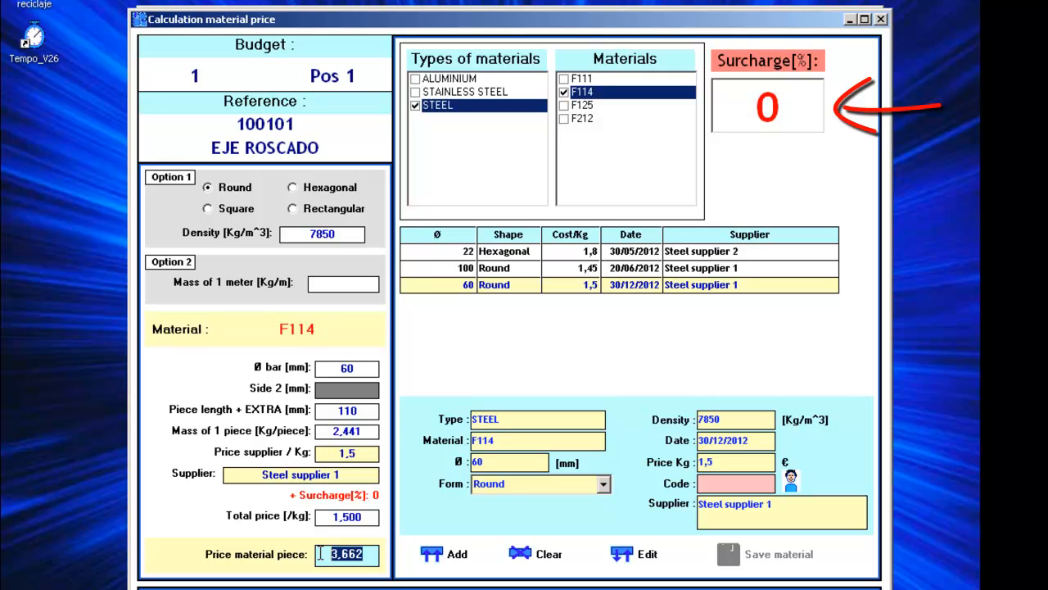
# Apply a 10 % surcharge and send the material price with its generated internal explanation to the budget position.
pyautogui.click(759, 115)
pyautogui.doubleClick(759, 115)
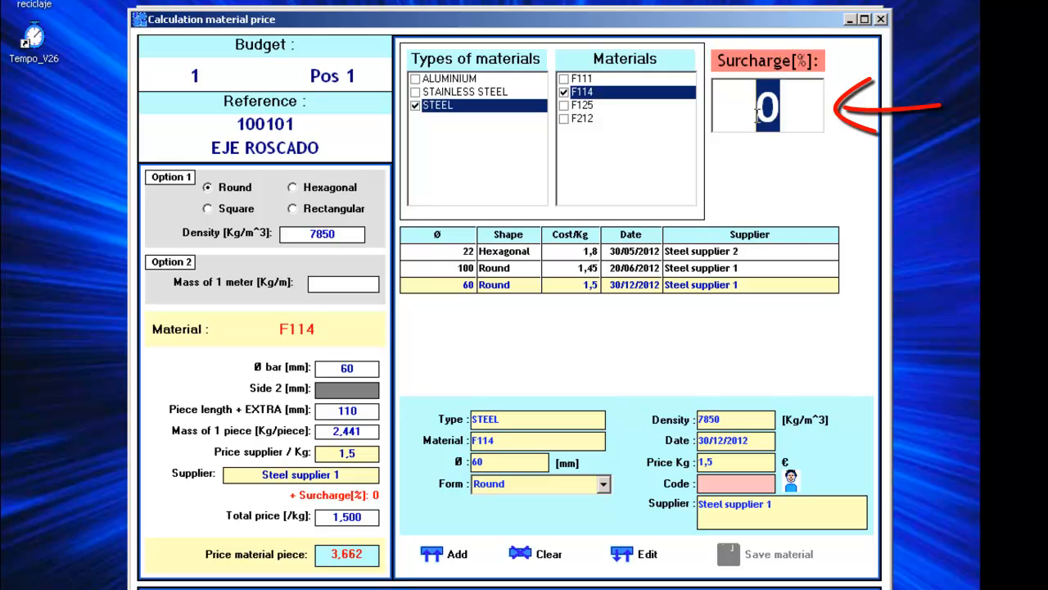
pyautogui.write('10')
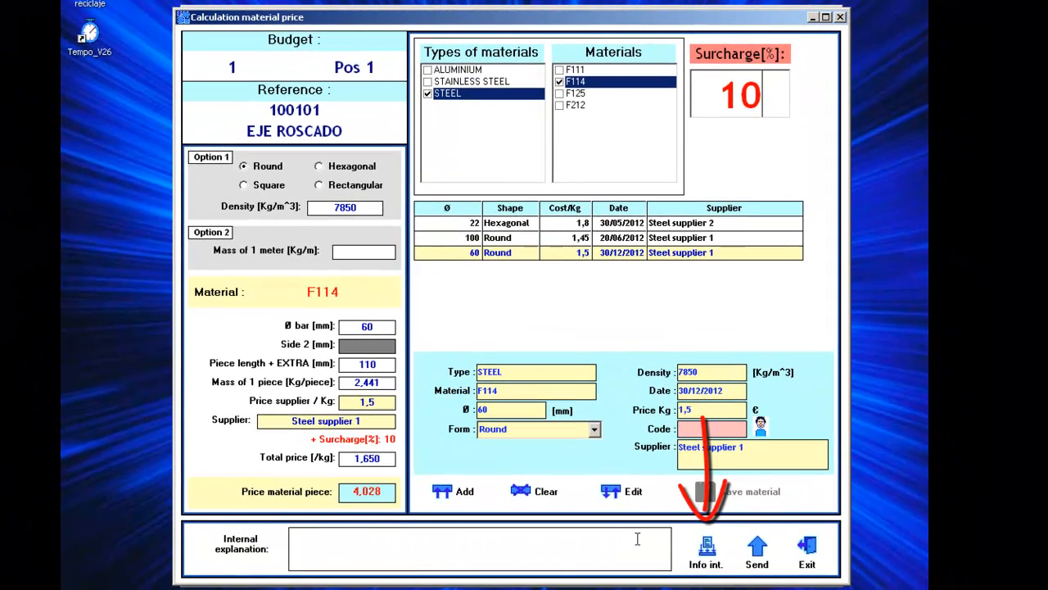
pyautogui.click(709, 564)
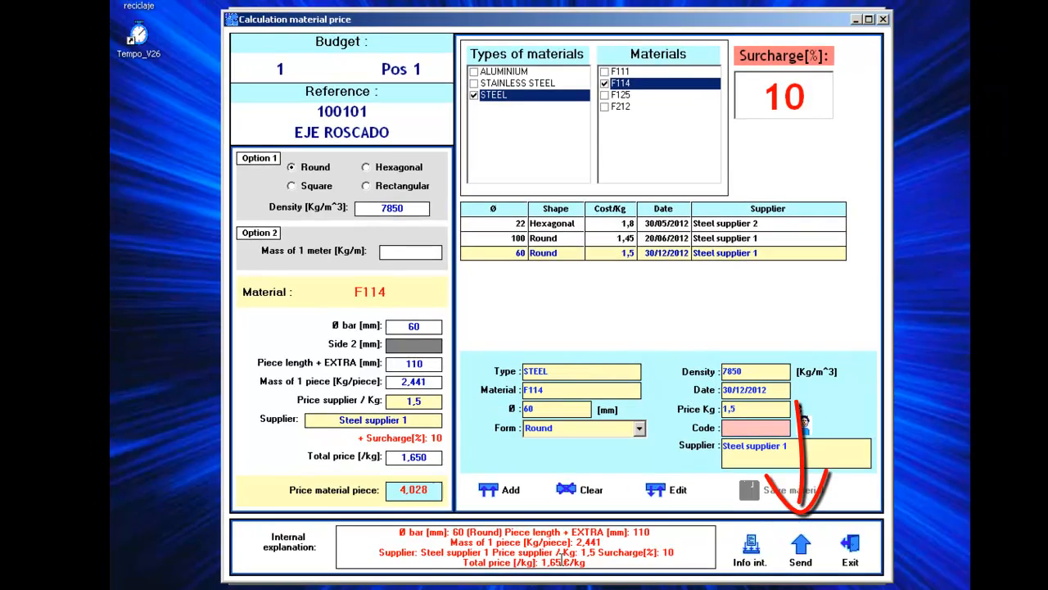
pyautogui.click(800, 549)
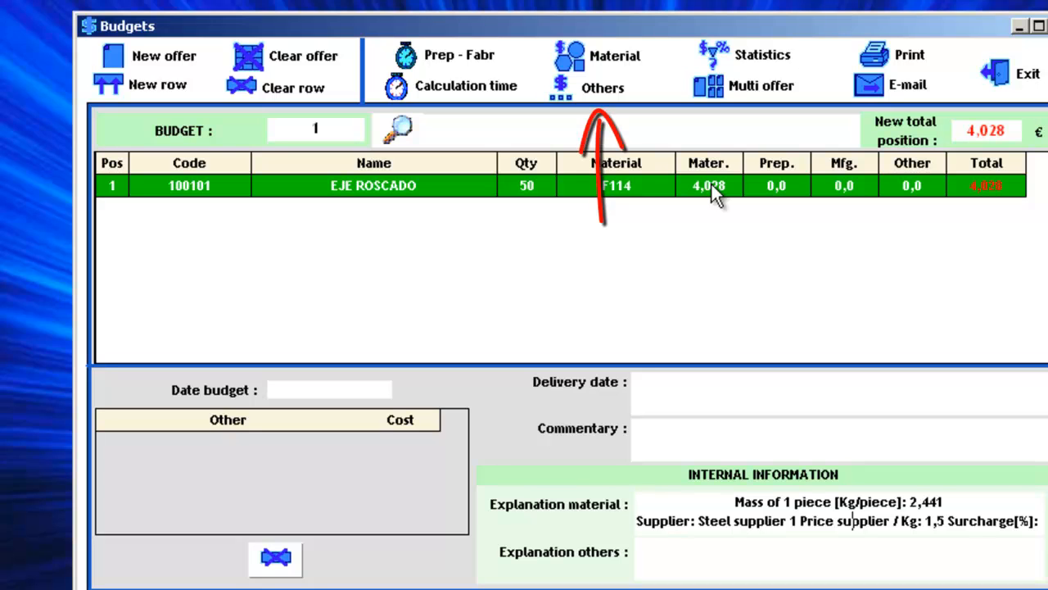
# Open subcontracting for the EJE ROSCADO position and save a new treatment BLACKENING with a price of 0 € per kg.
pyautogui.click(603, 88)
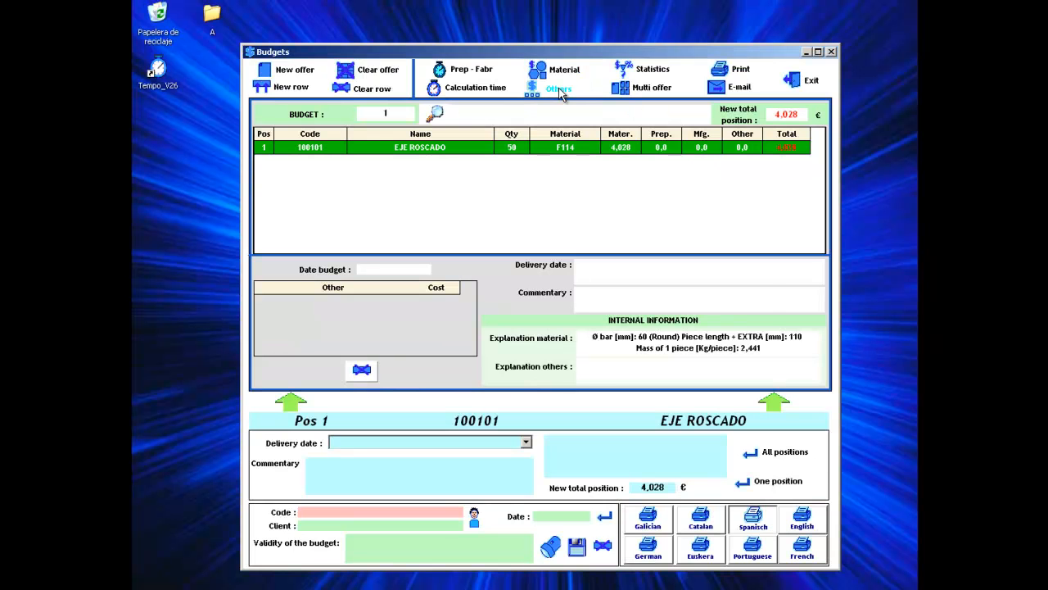
pyautogui.click(560, 89)
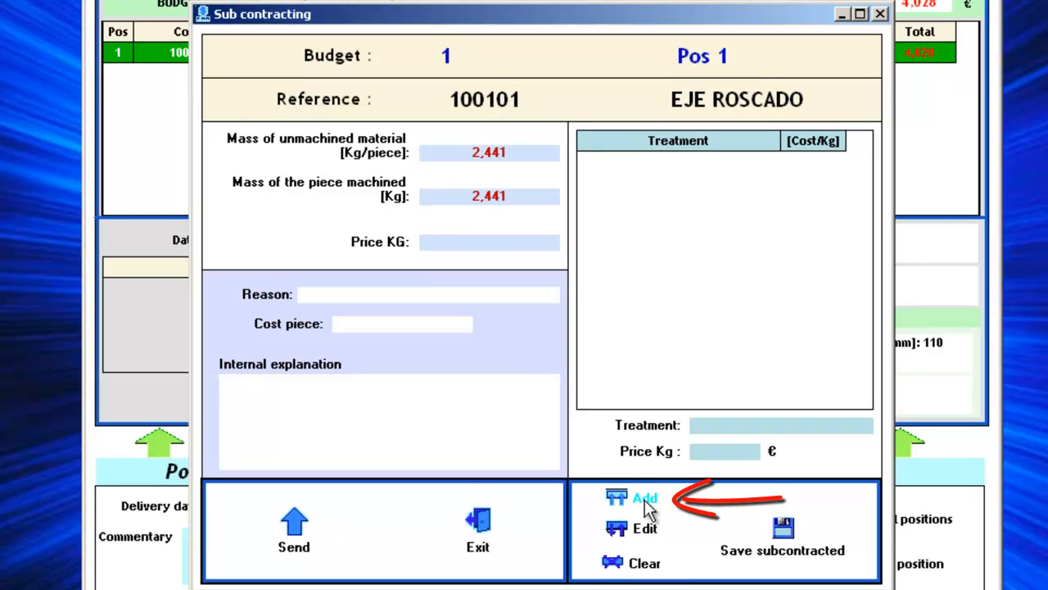
pyautogui.click(607, 440)
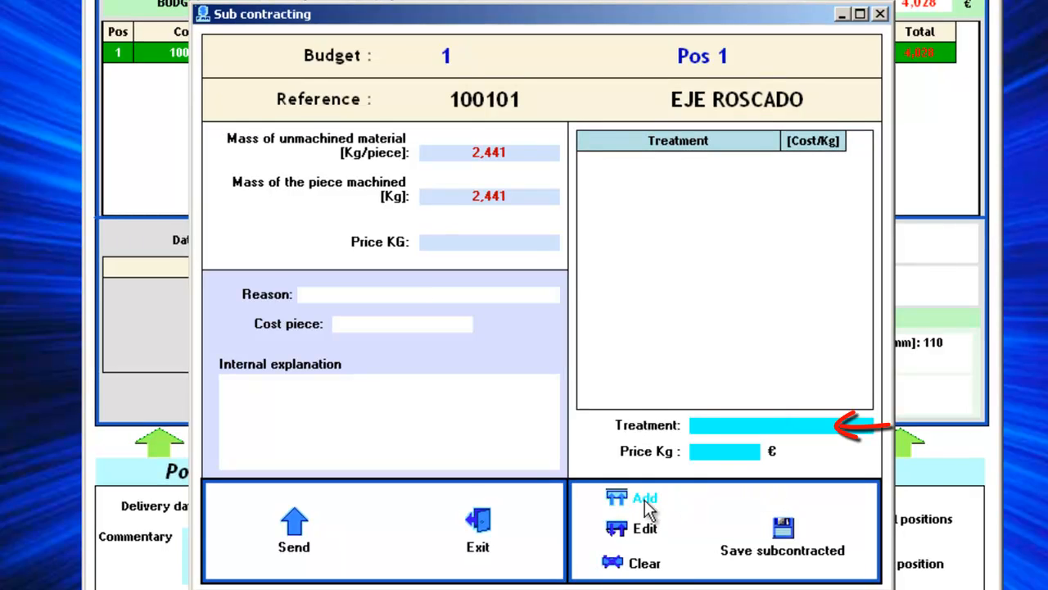
pyautogui.write('BLA')
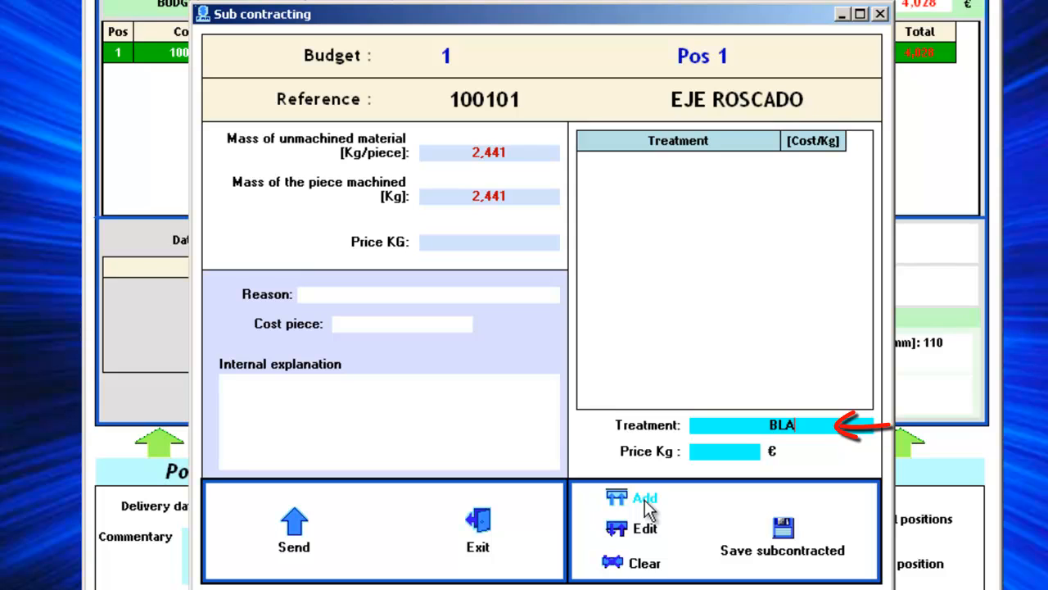
pyautogui.write('CKENING')
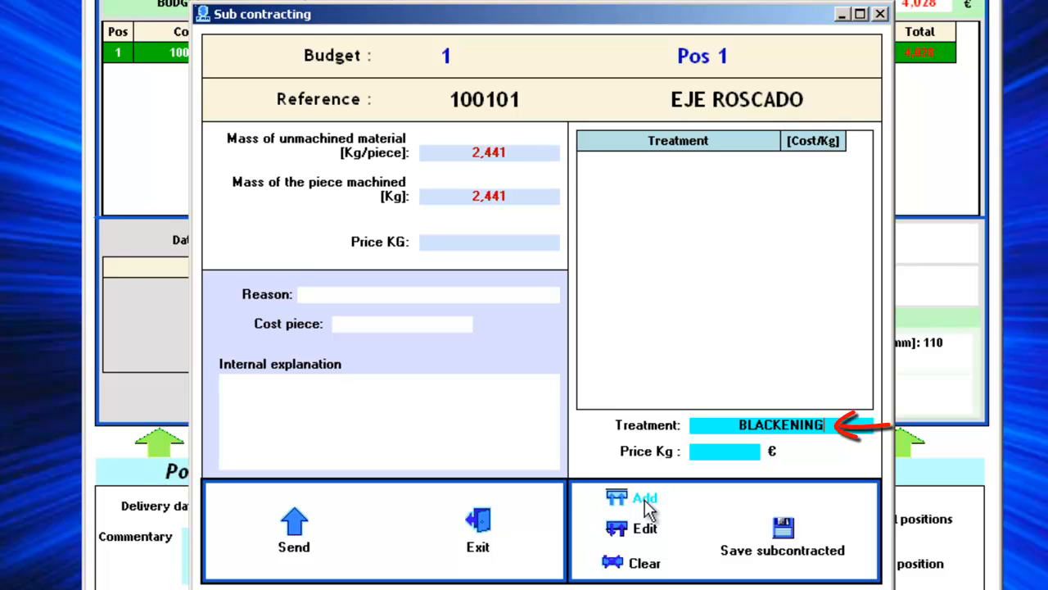
pyautogui.press('Tab')
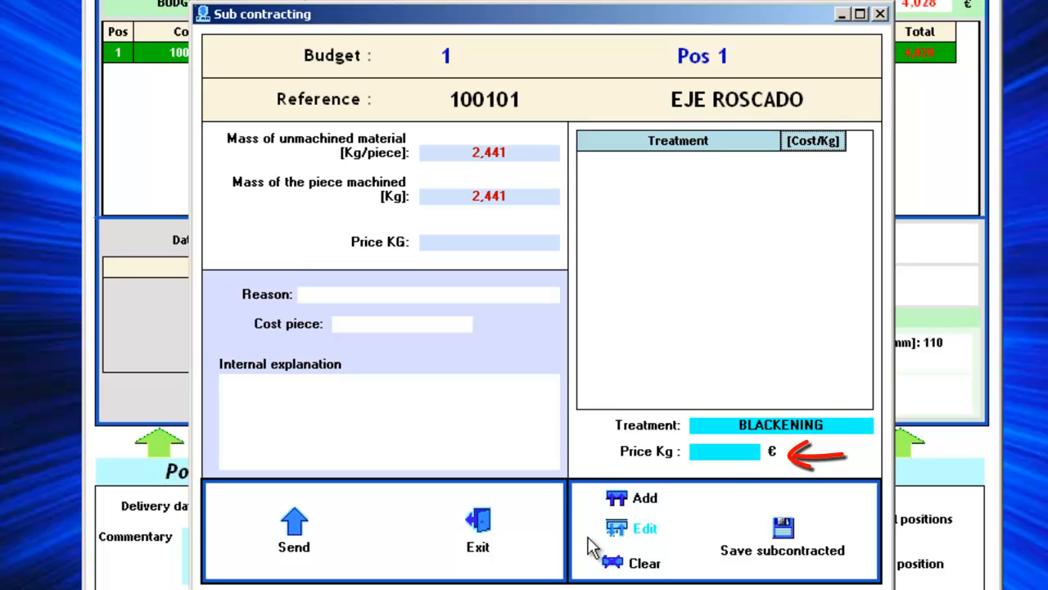
pyautogui.click(723, 453)
pyautogui.write('0')
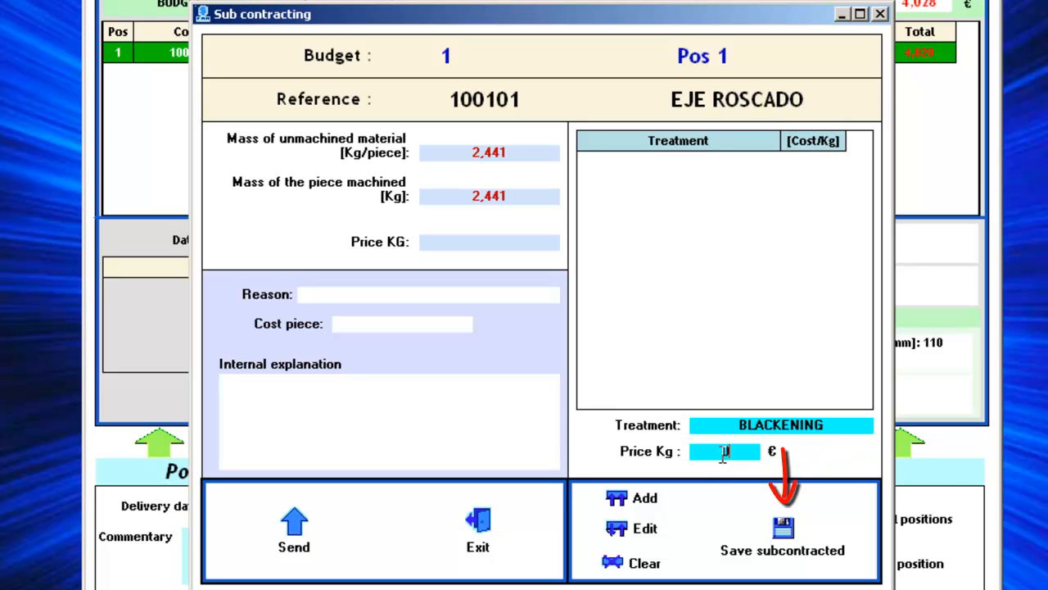
pyautogui.click(784, 528)
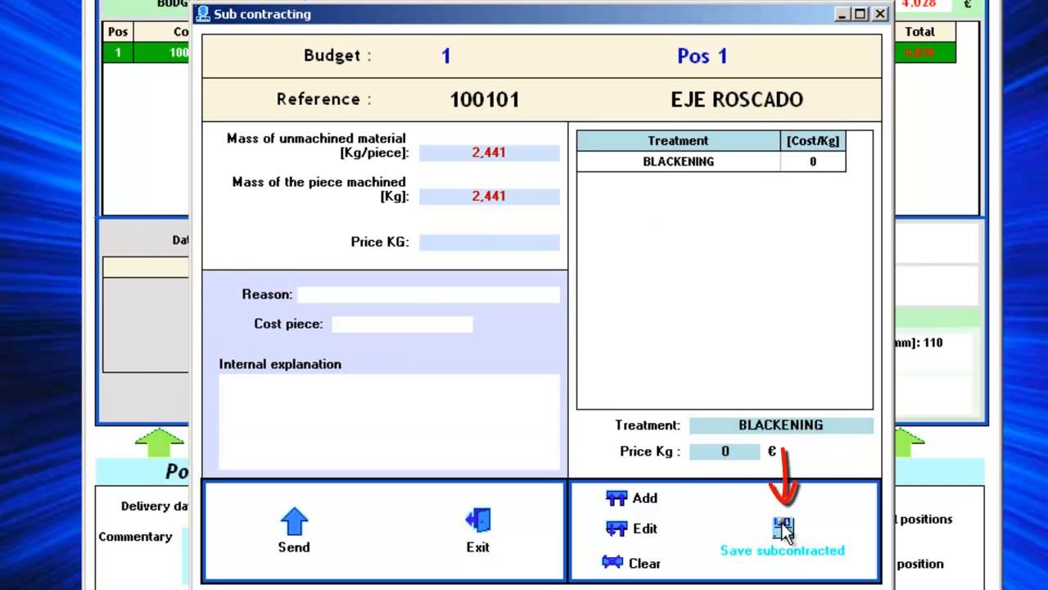
# Add a second subcontracted treatment HARDENING with a price of 0 € per kg and save it.
pyautogui.click(629, 497)
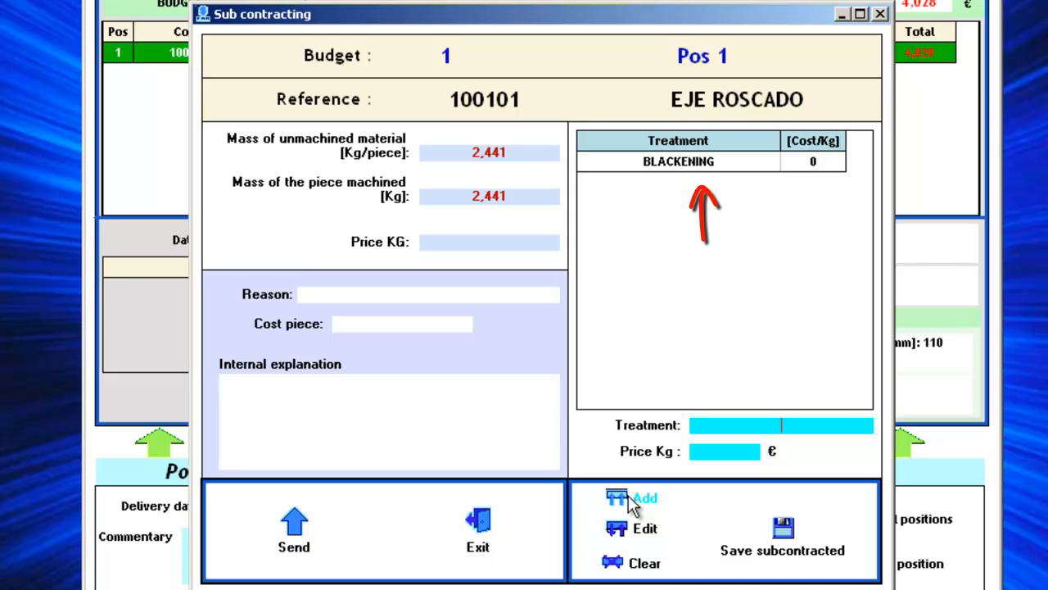
pyautogui.write('HARDENING')
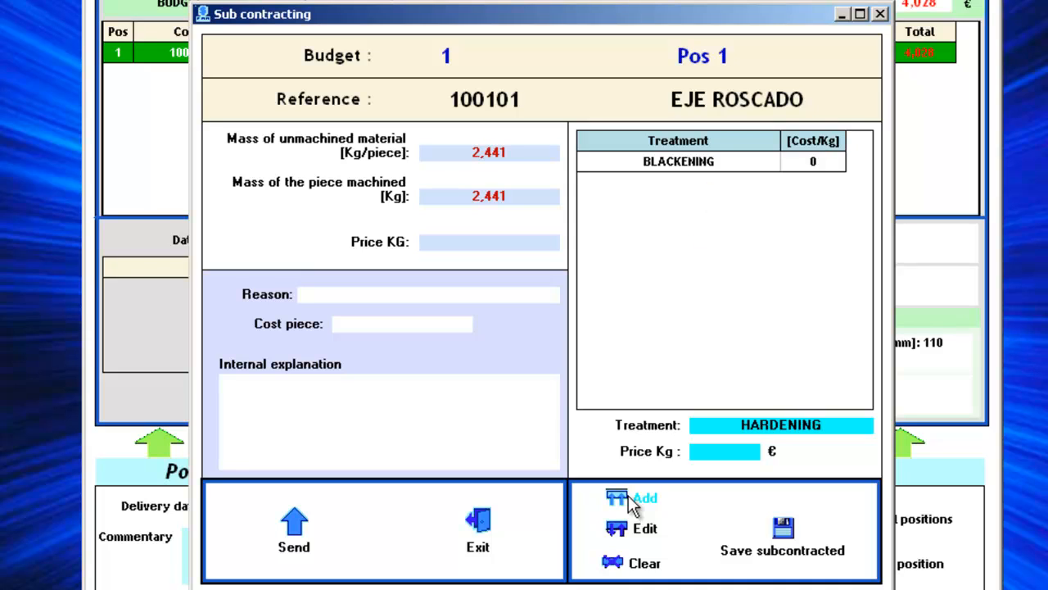
pyautogui.click(714, 451)
pyautogui.write('0')
pyautogui.click(782, 529)
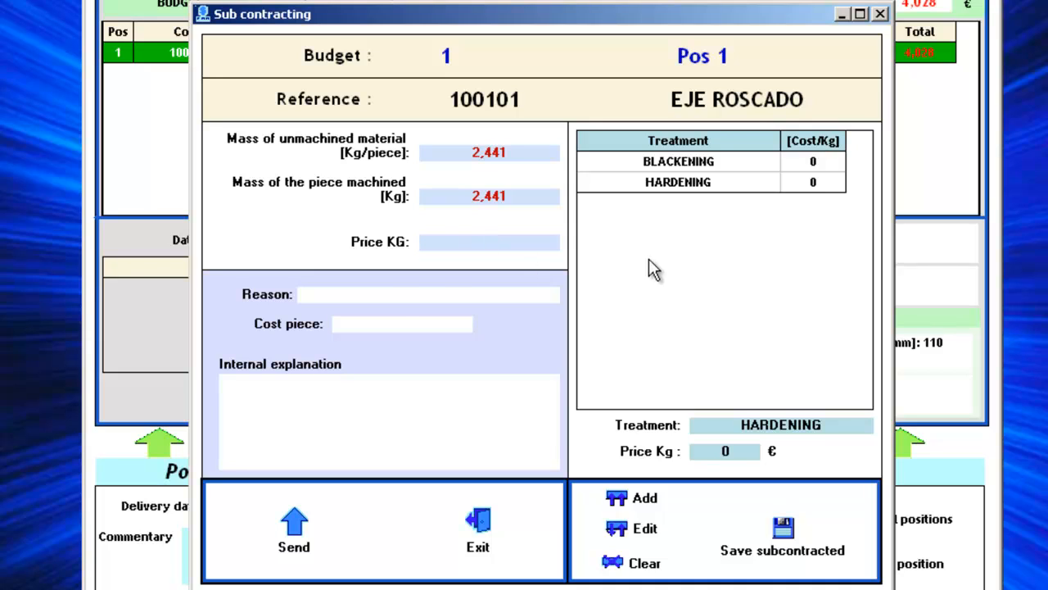
# Select the BLACKENING treatment and enter the internal explanation "SUPPLIER: BLACKENING SUPPLIER 1, RATE: 0.3 €/U".
pyautogui.click(676, 164)
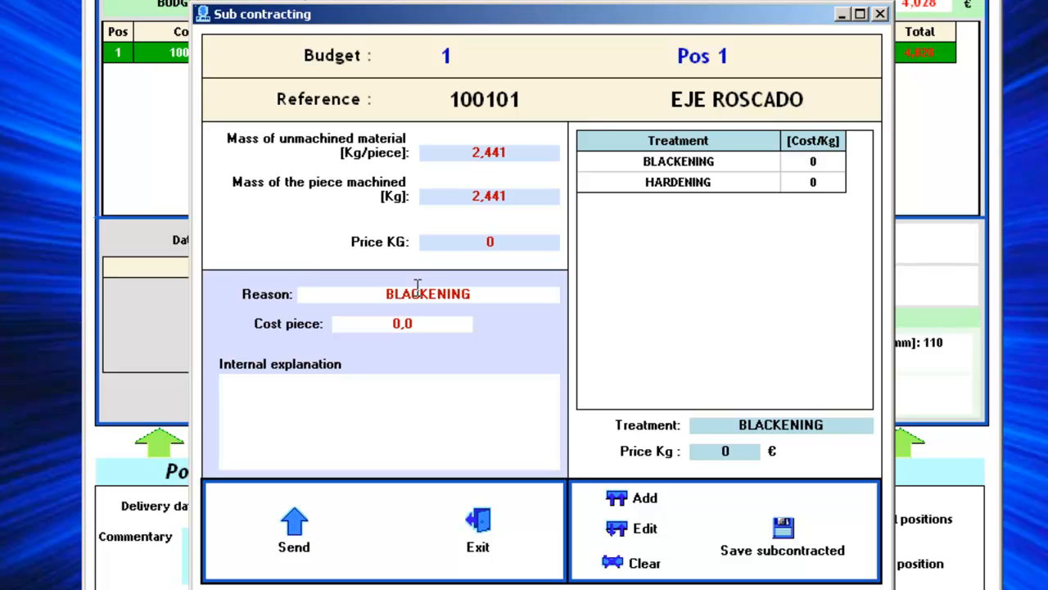
pyautogui.click(391, 402)
pyautogui.write('SUPPLIER: BLA')
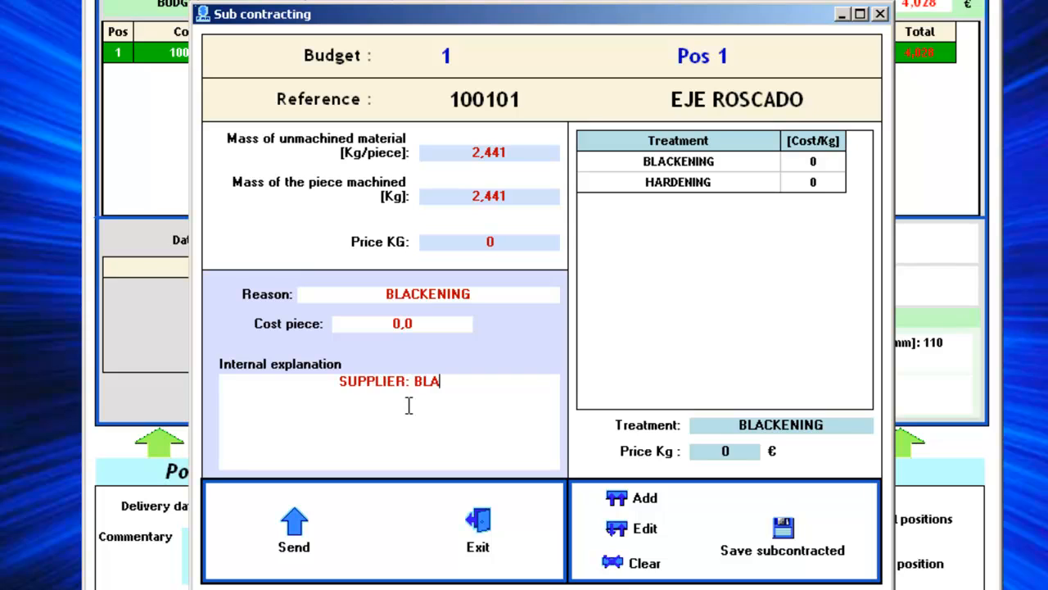
pyautogui.write('CKENING SUPP')
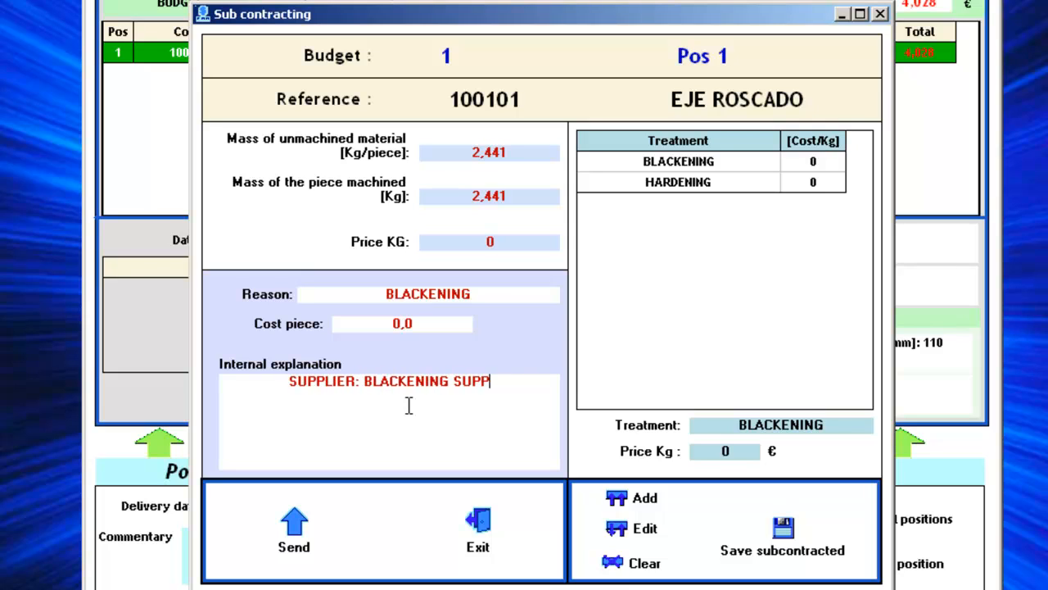
pyautogui.write('LIER 1')
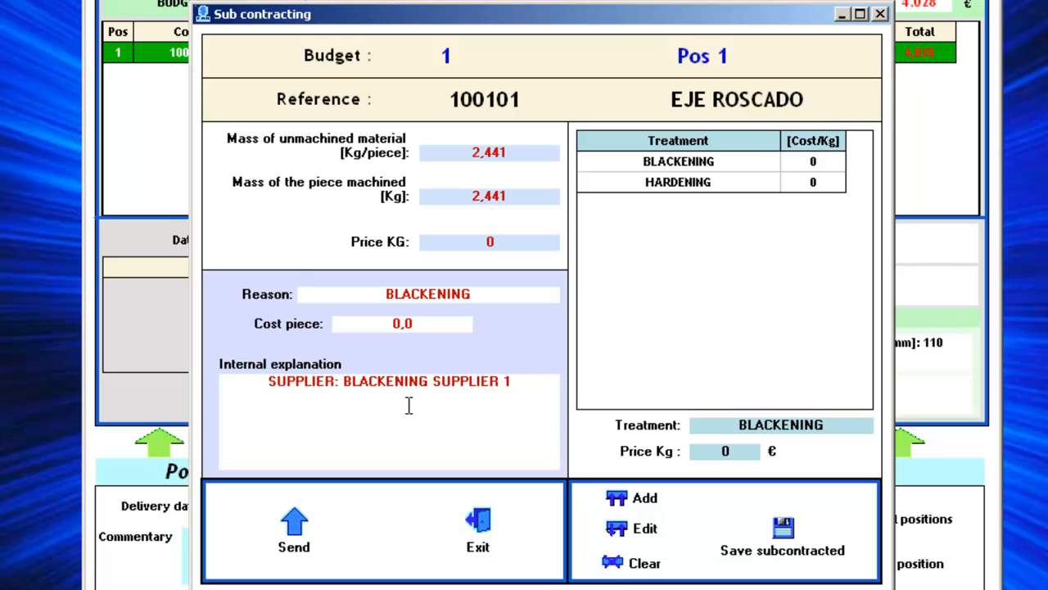
pyautogui.write(', RATE')
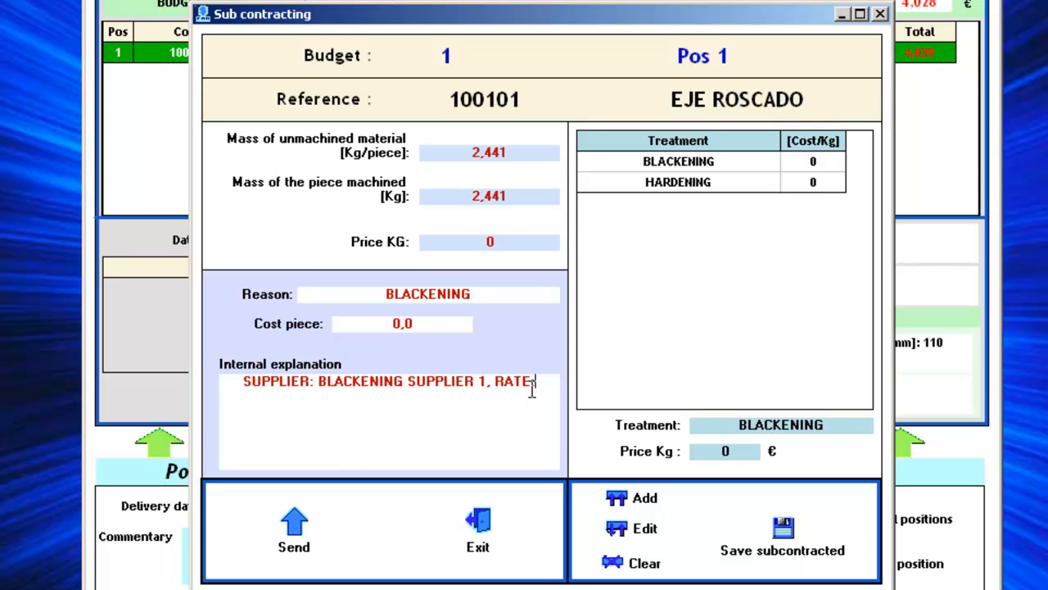
pyautogui.write(':')
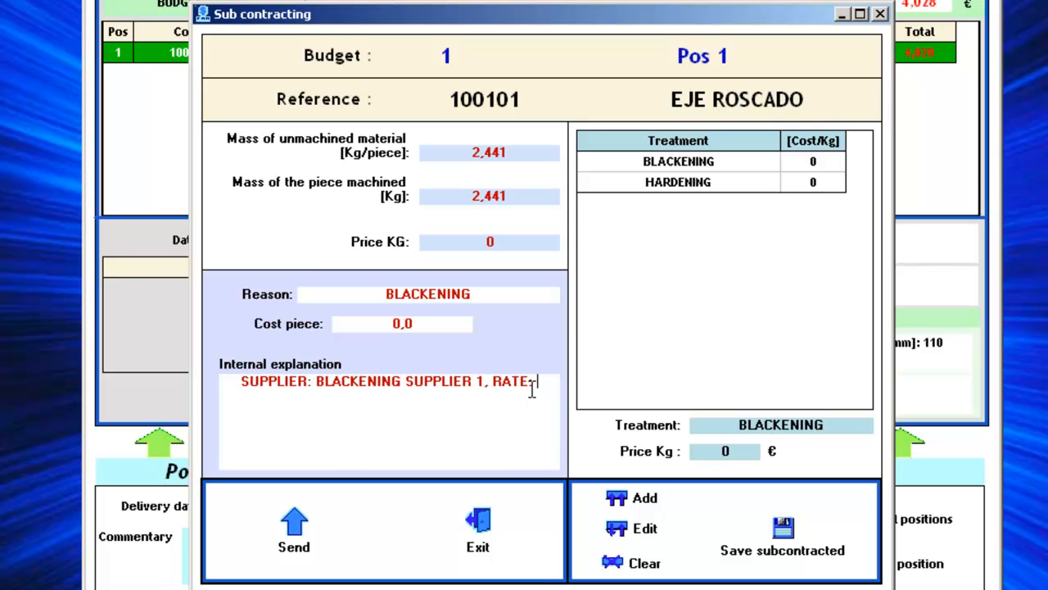
pyautogui.write(' 0,3')
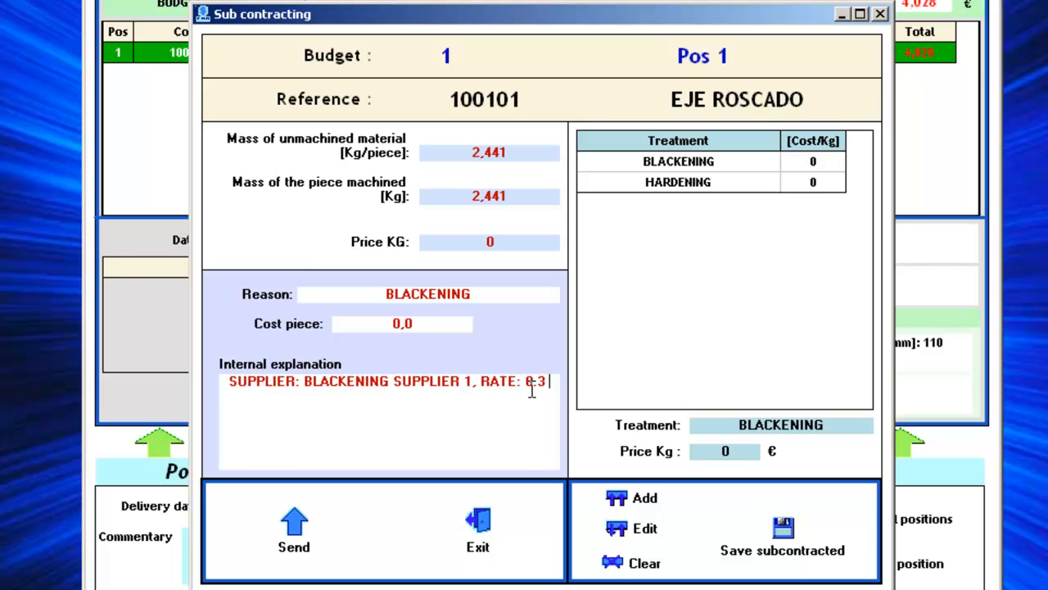
pyautogui.write(' €/U')
# Set the BLACKENING cost per piece to 0,35 € and send it to the budget position.
pyautogui.moveTo(414, 324); pyautogui.dragTo(387, 326)
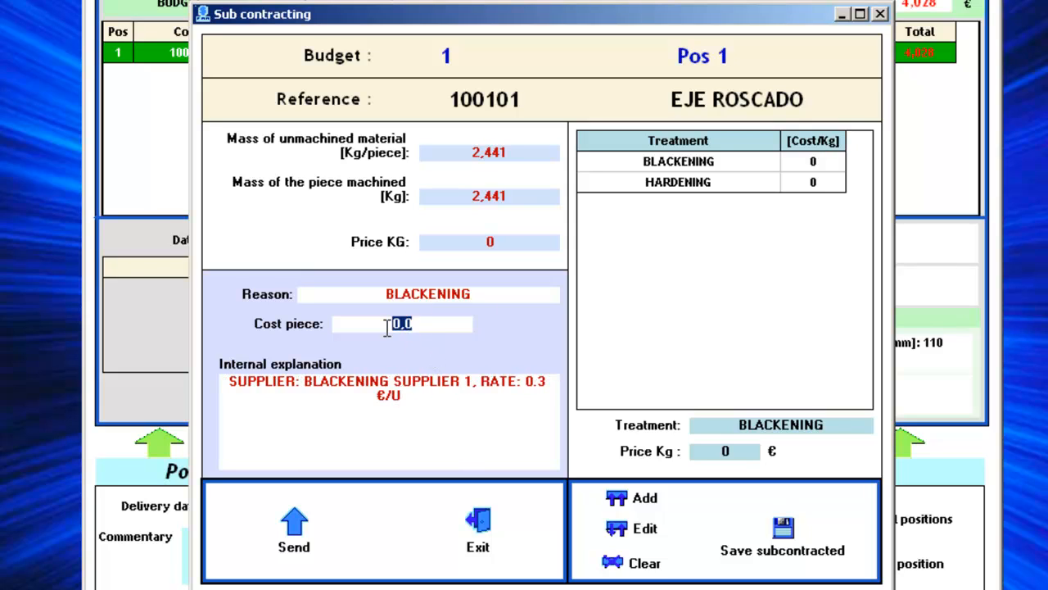
pyautogui.write('0,35')
pyautogui.click(307, 534)
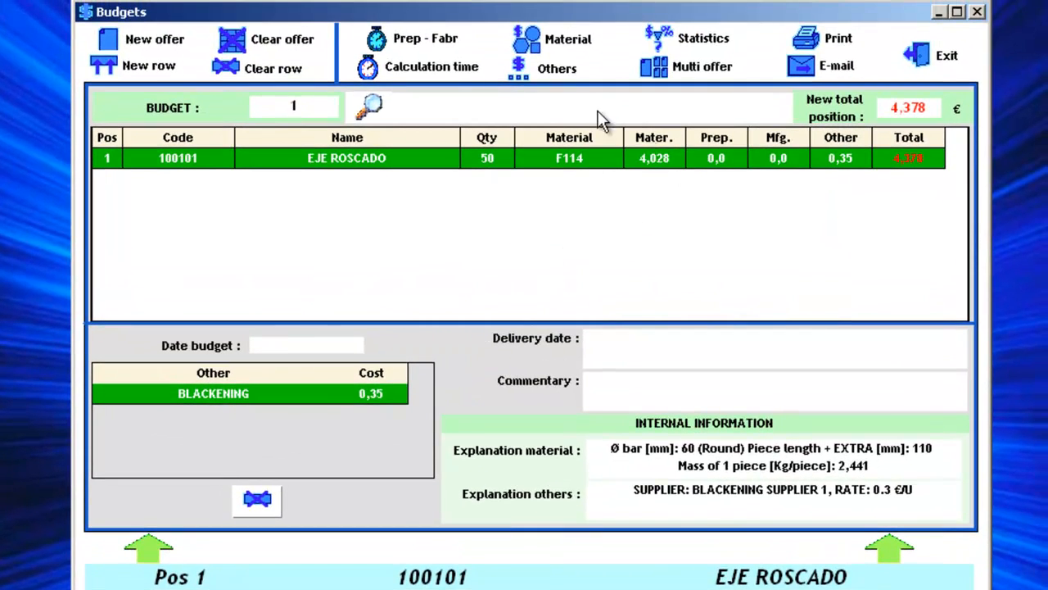
# Reopen subcontracting, select the HARDENING treatment and enter the internal explanation "SUPPLIER: HARDENING SUPPLIER 1, RATE: 0.65 €/U".
pyautogui.click(562, 71)
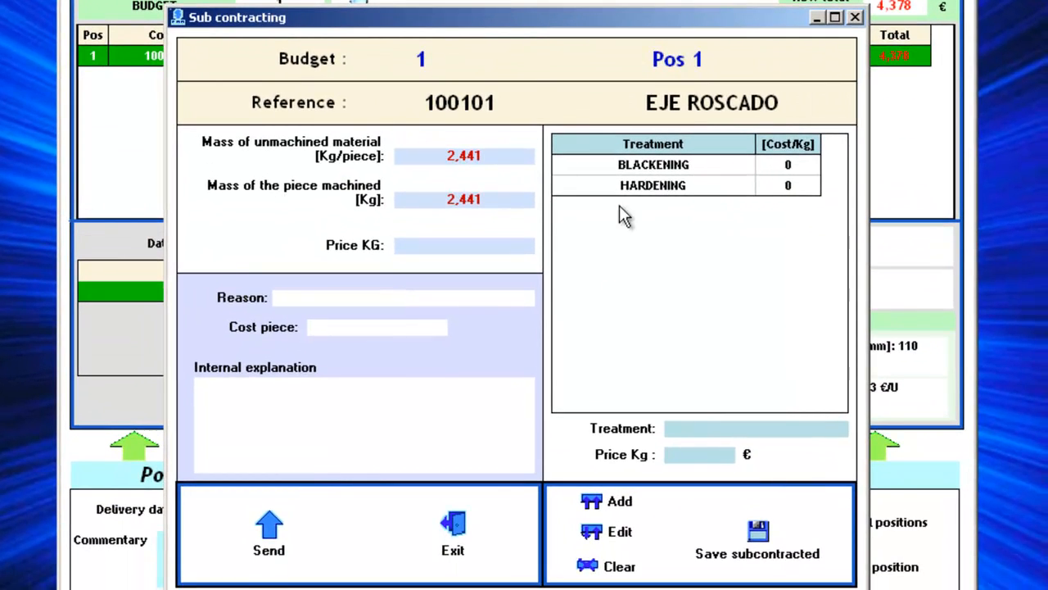
pyautogui.click(656, 187)
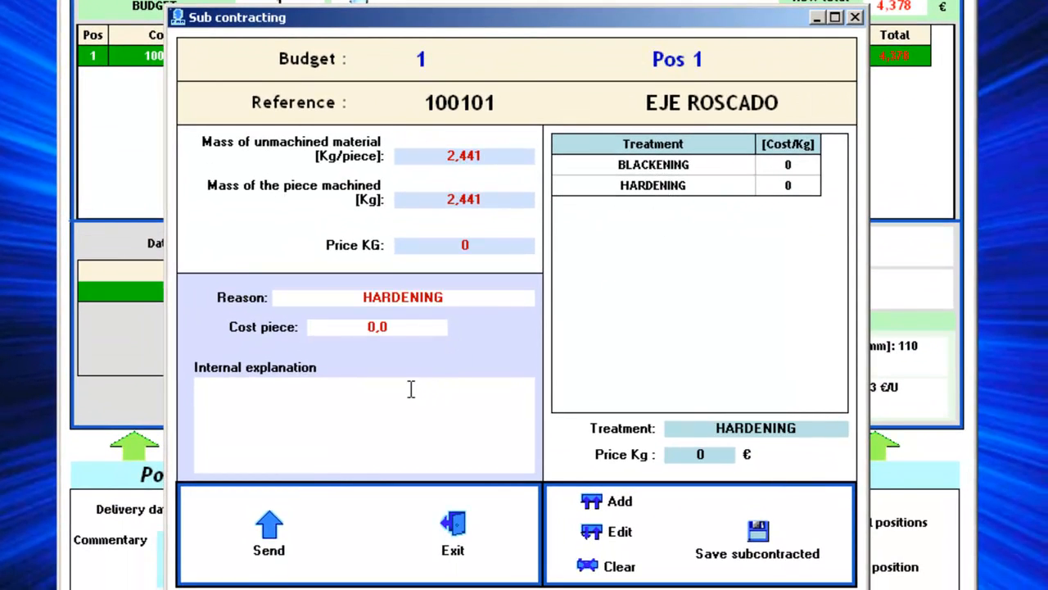
pyautogui.write('SUPPLIER: HARDENING SUPPLIER 1')
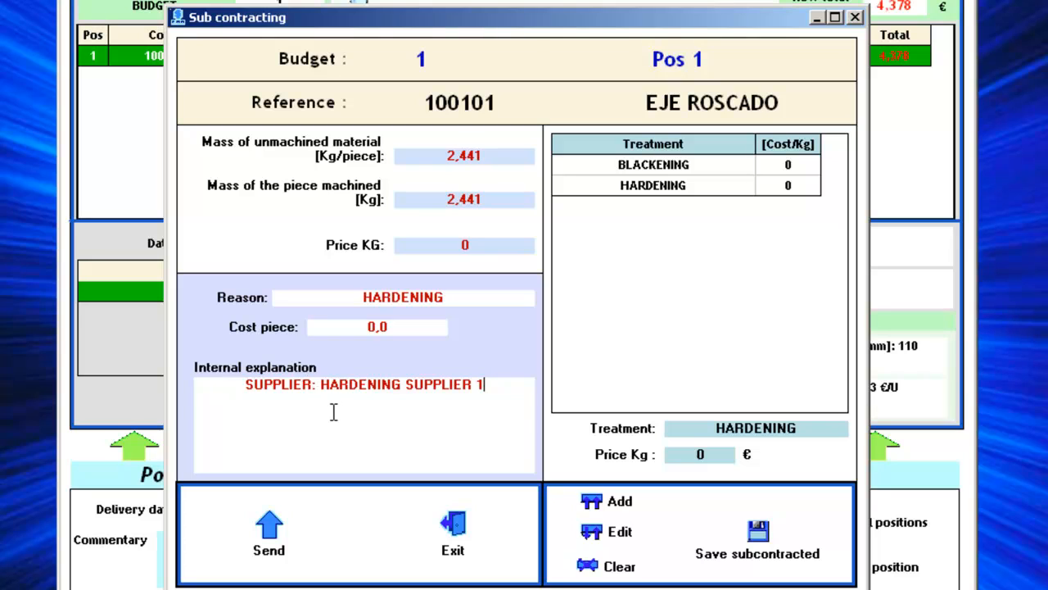
pyautogui.write(', RATE')
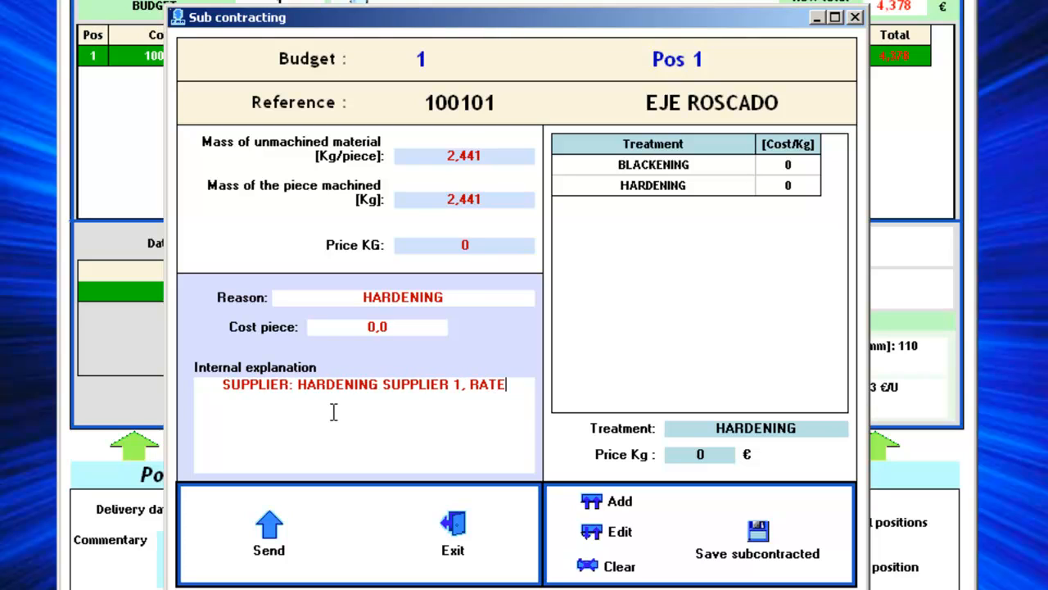
pyautogui.write(': ')
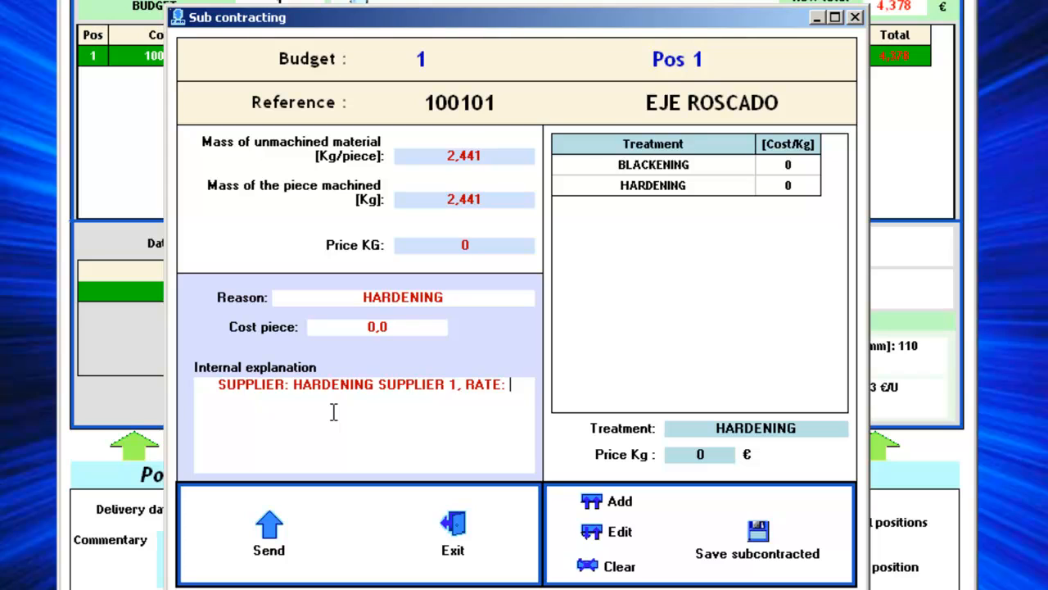
pyautogui.write('0.65')
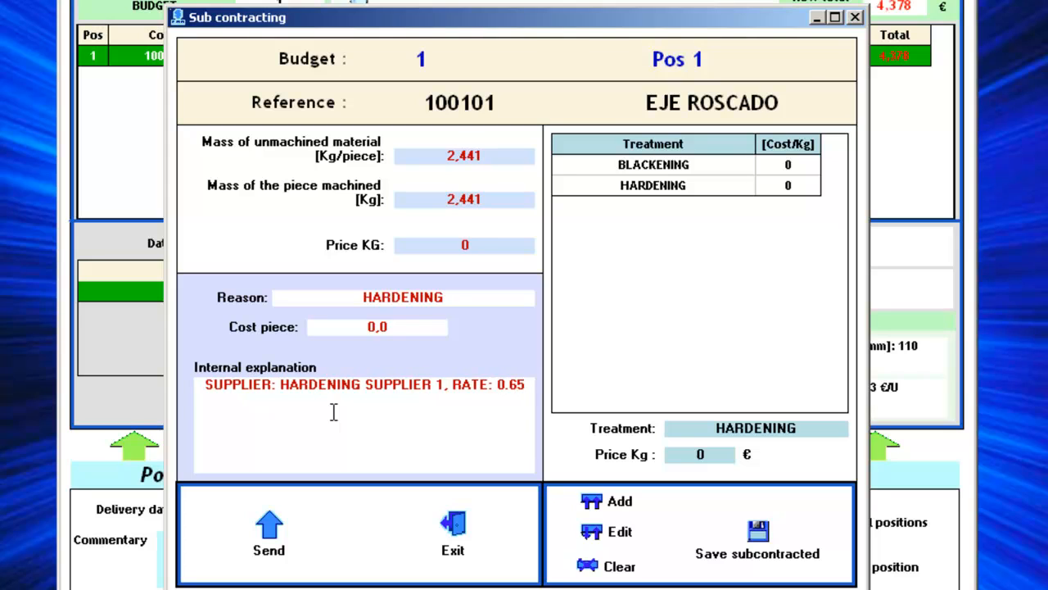
pyautogui.write(' €/U')
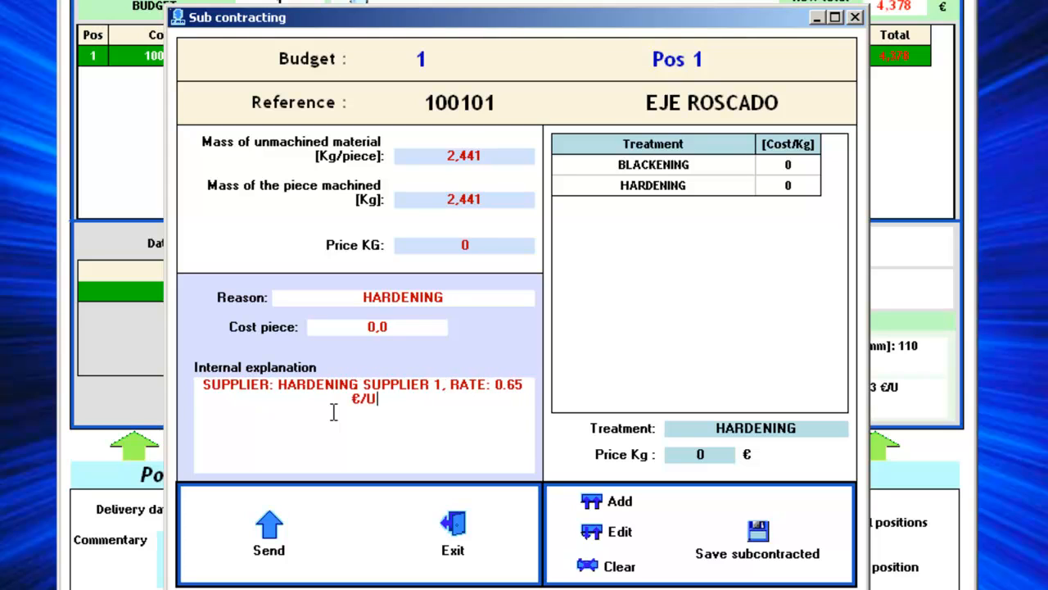
# Set the HARDENING cost per piece to 0,7 € and send it to the budget position.
pyautogui.moveTo(382, 327); pyautogui.dragTo(357, 329)
pyautogui.write('0,7')
pyautogui.click(269, 531)
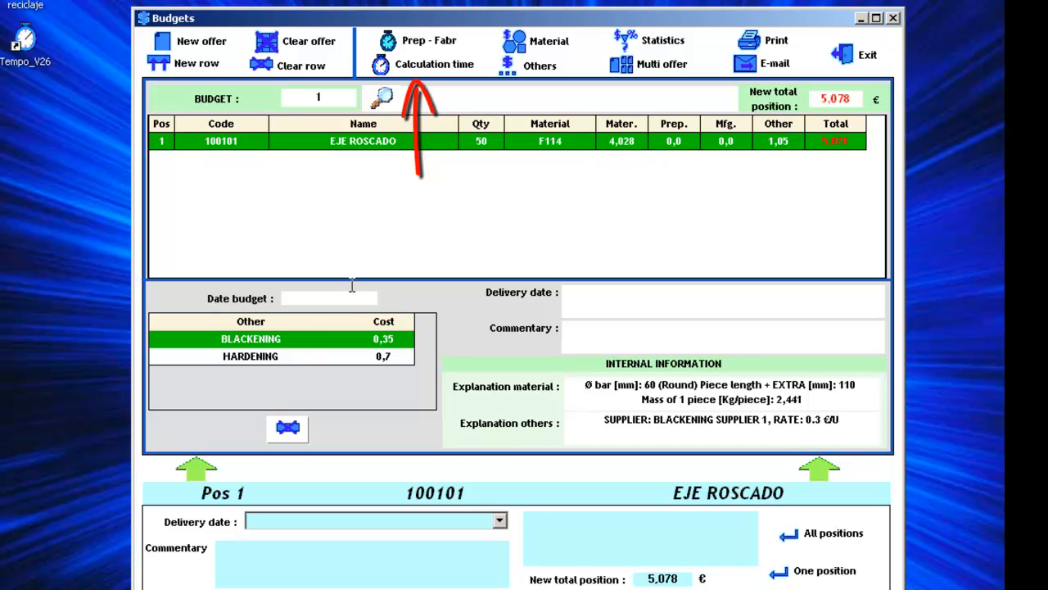
# Open the time calculation for the EJE ROSCADO position and name phase 1 "FRONTAL PART".
pyautogui.click(426, 72)
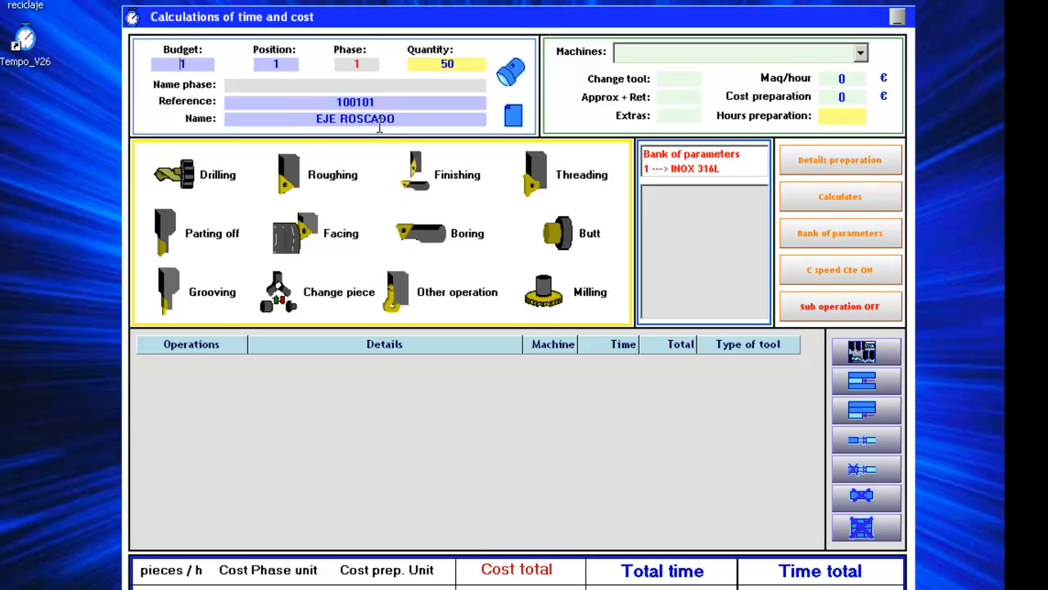
pyautogui.click(324, 83)
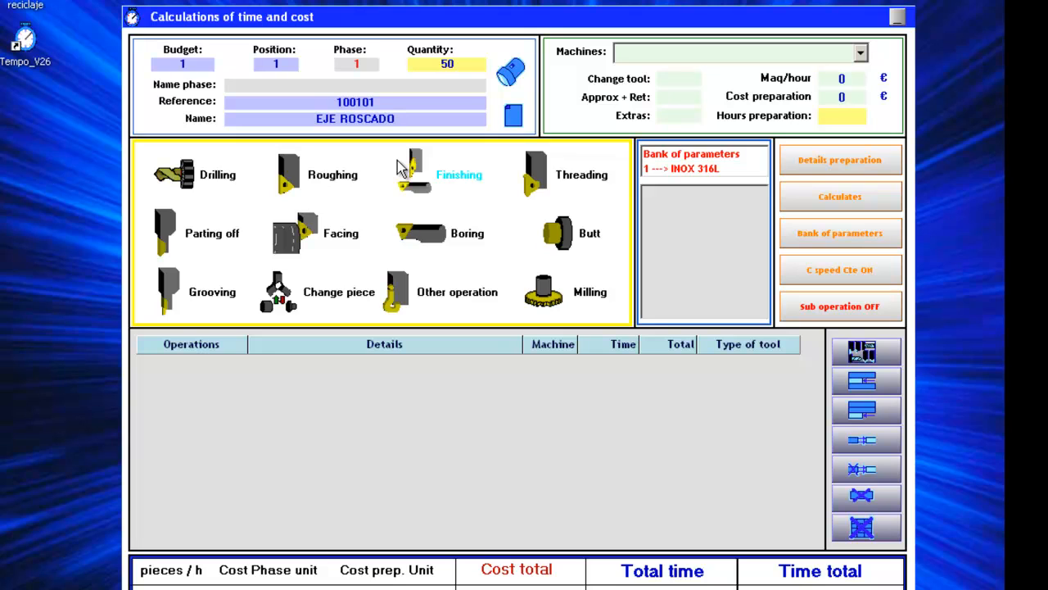
pyautogui.write('FRONTAL PART')
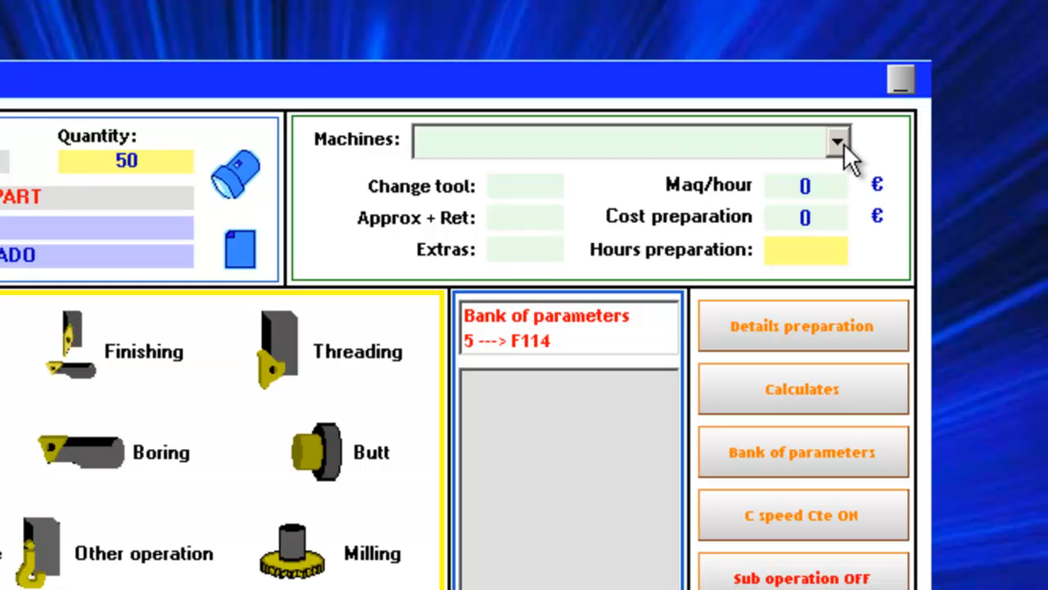
# Choose the OKUMA machine for the phase and set the preparation time to 1,5 hours.
pyautogui.click(840, 141)
pyautogui.click(800, 174)
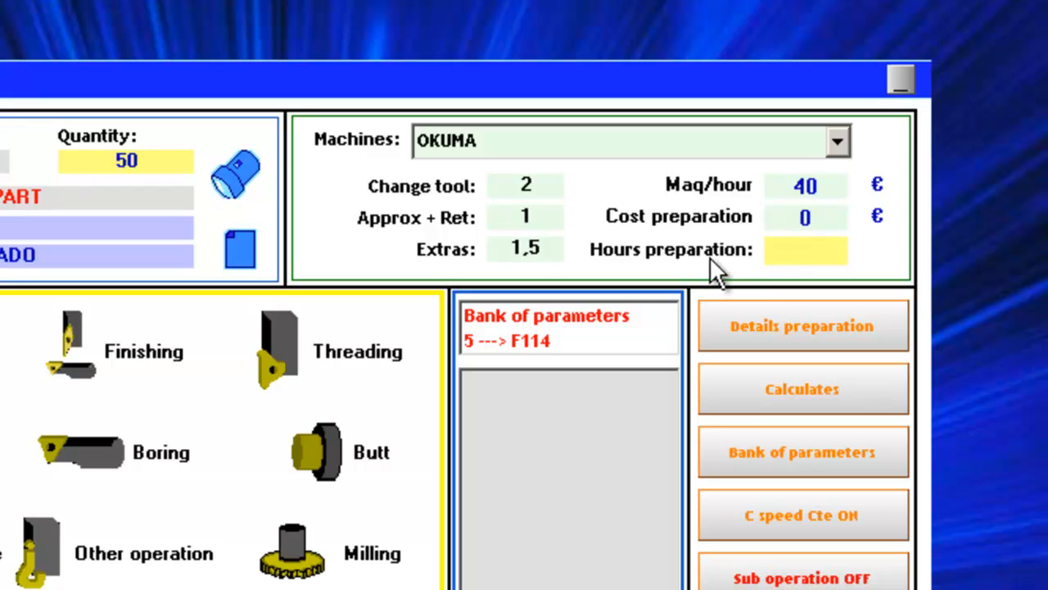
pyautogui.click(798, 217)
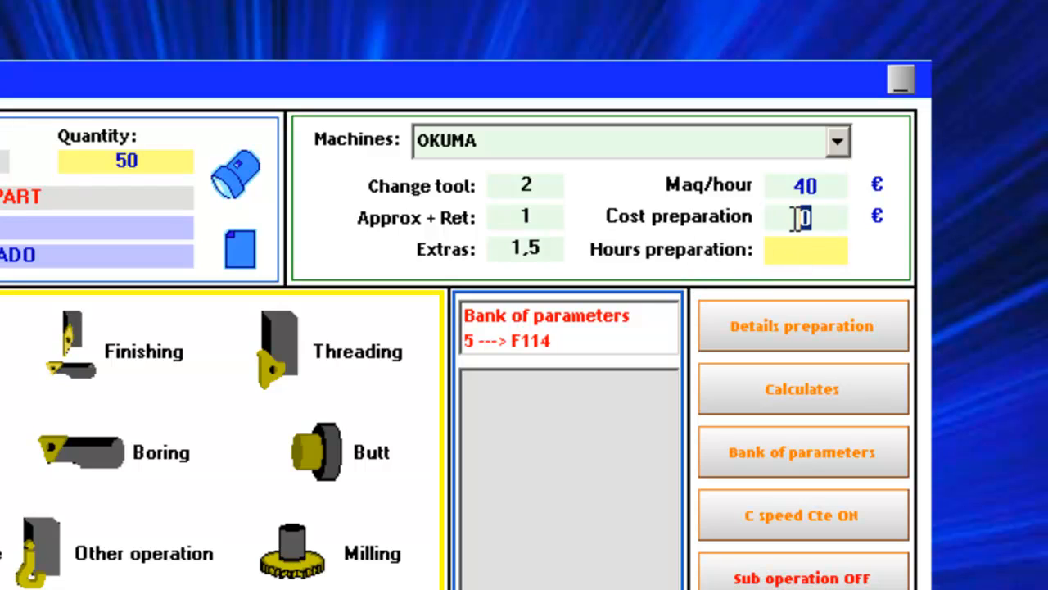
pyautogui.click(798, 250)
pyautogui.write('1,5')
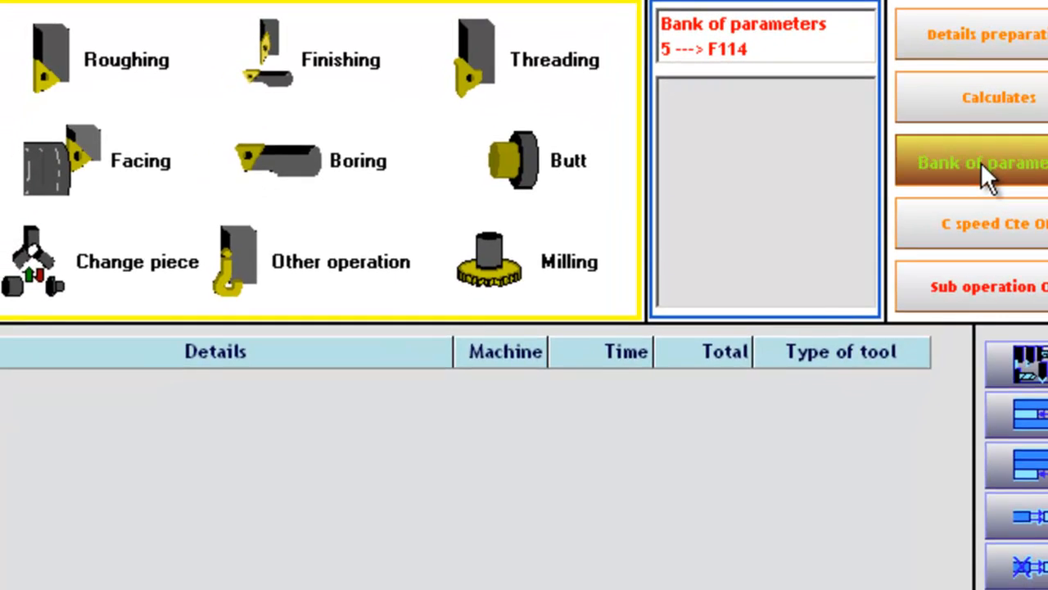
# Select F114 as the bank of cutting parameters and apply it to the calculation.
pyautogui.click(973, 183)
pyautogui.click(587, 336)
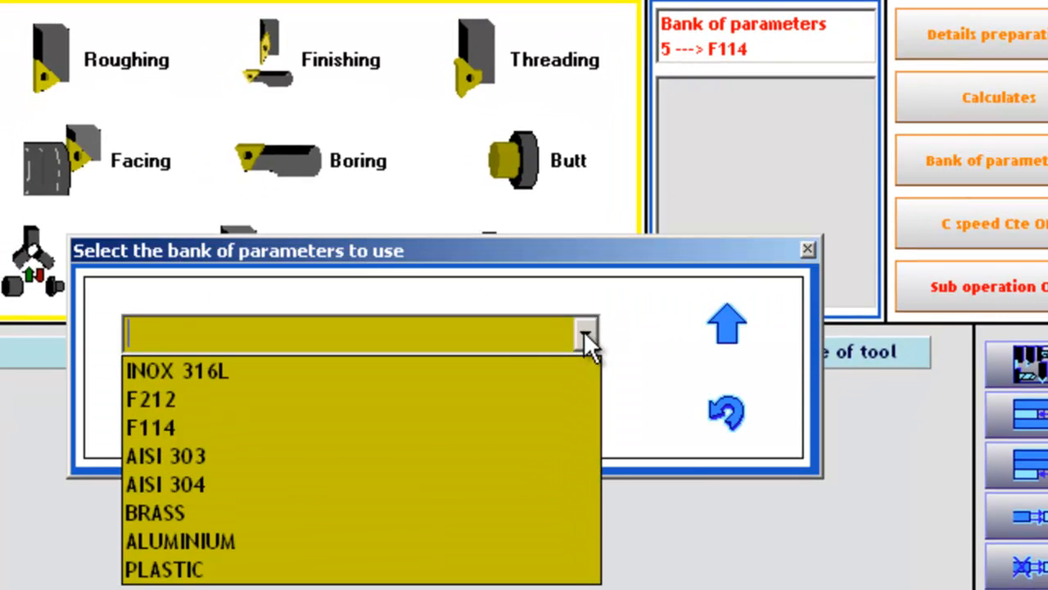
pyautogui.click(211, 426)
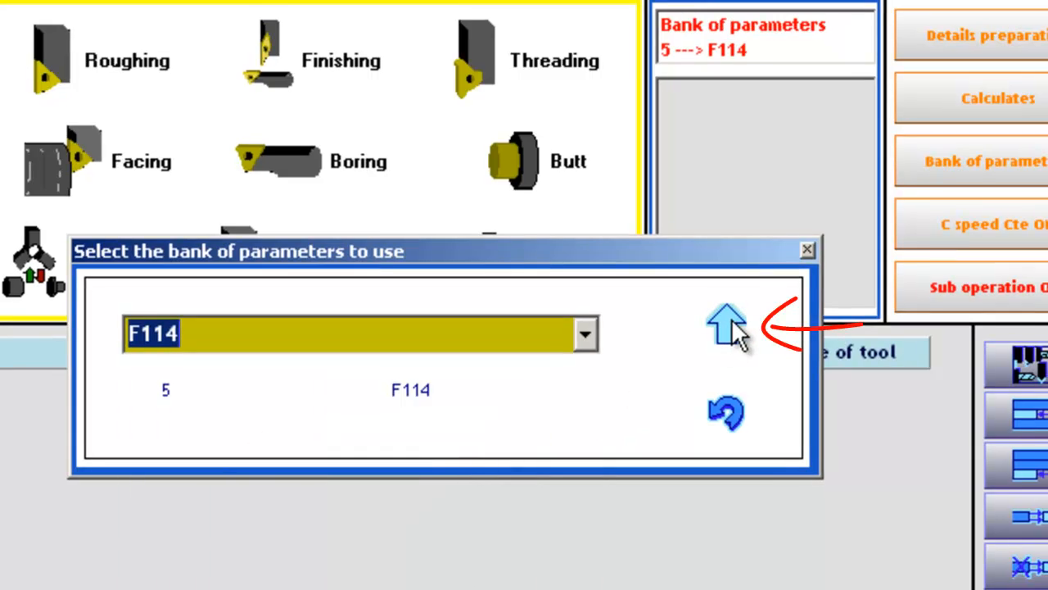
pyautogui.click(729, 326)
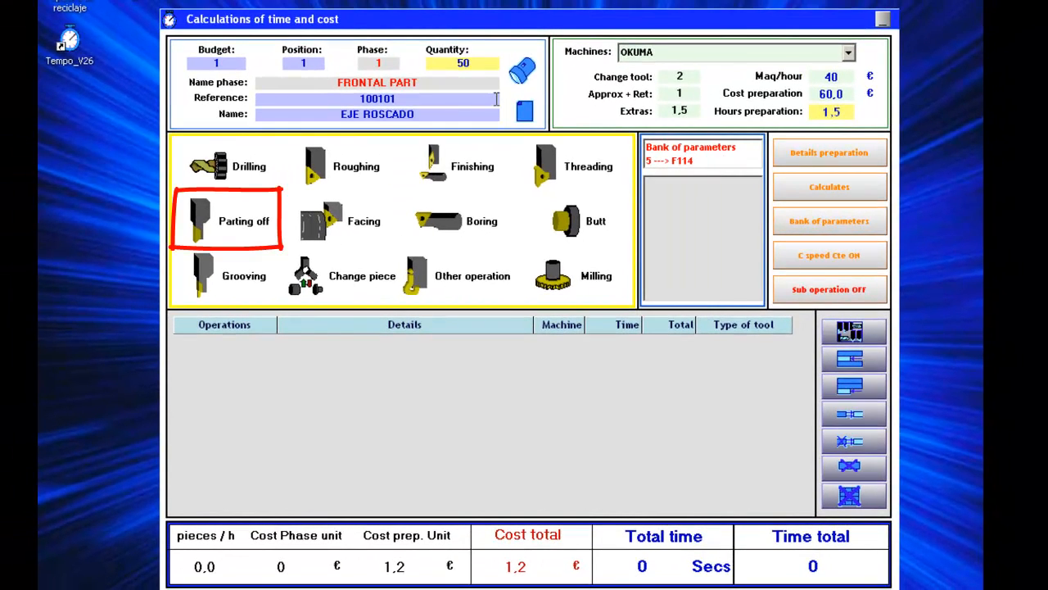
# Add a parting-off operation with bar diameter 60 and largest diameter 60.
pyautogui.click(248, 226)
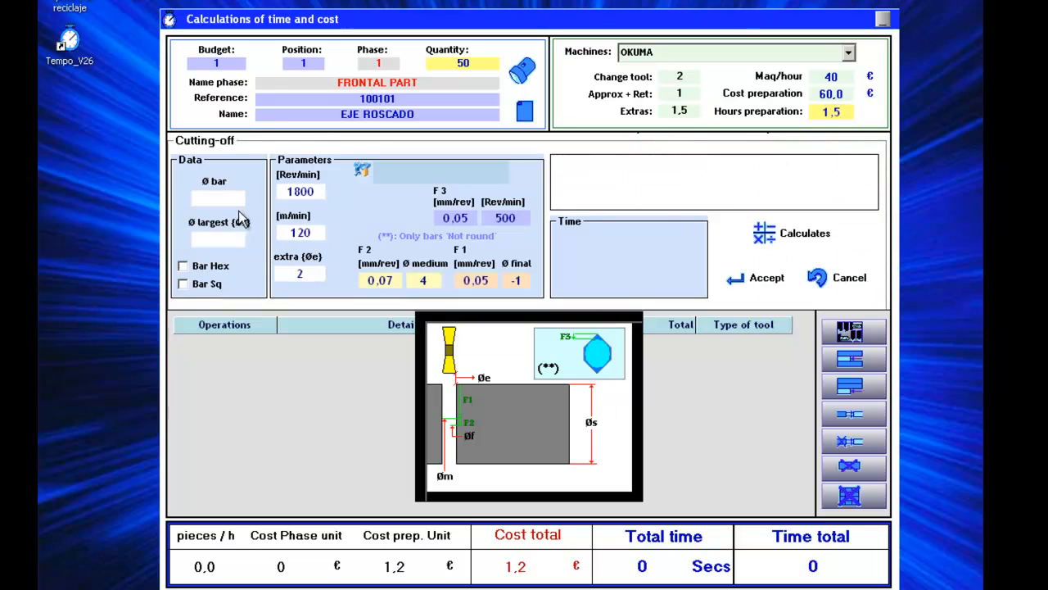
pyautogui.write('60')
pyautogui.press('Return')
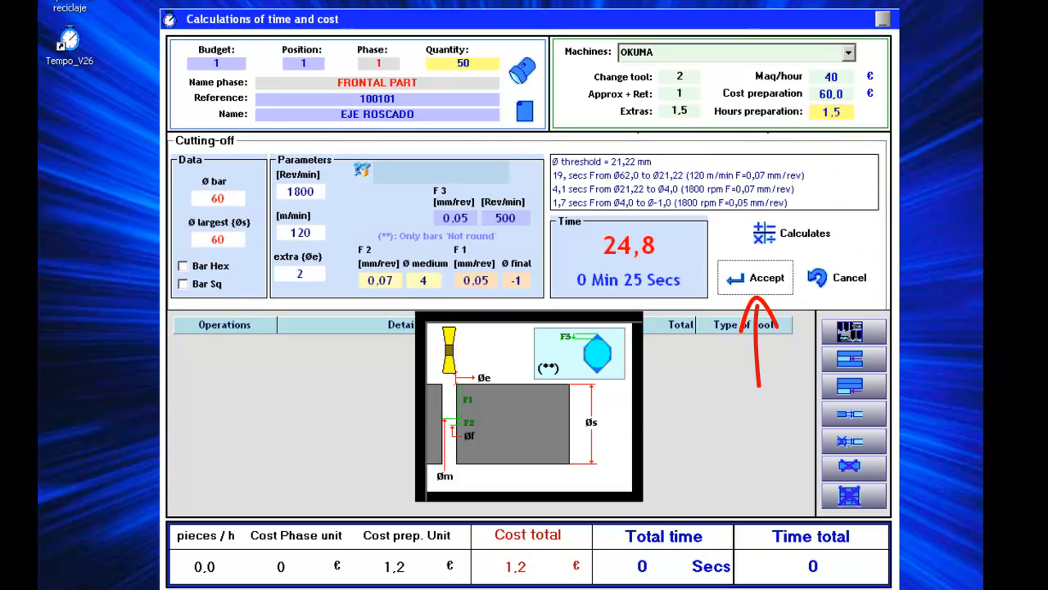
pyautogui.click(739, 276)
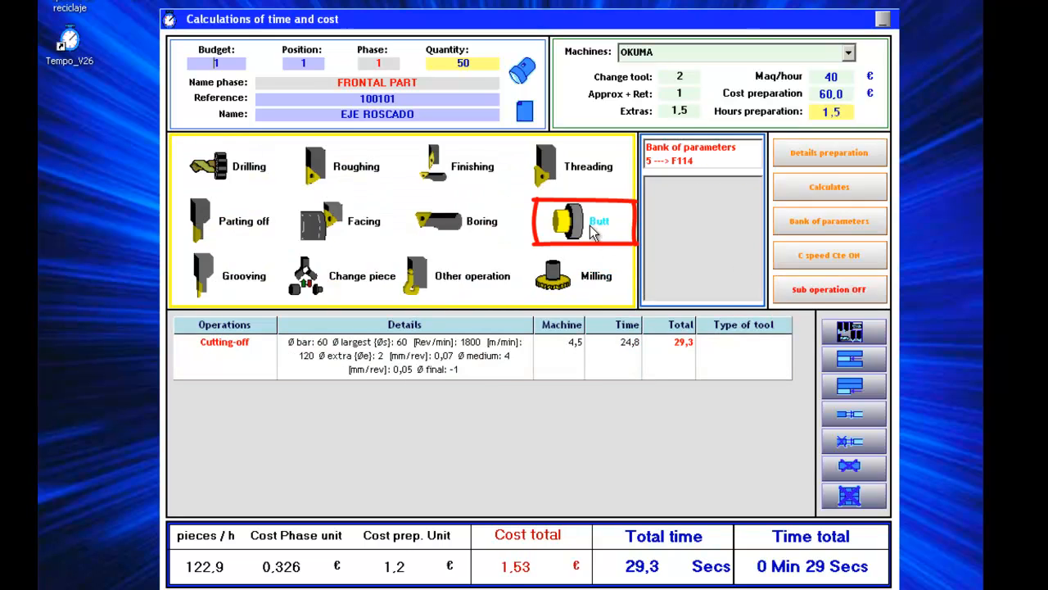
# Add a Butt (bar stop) operation with a length of 105, keeping the default feed and collet times.
pyautogui.click(594, 231)
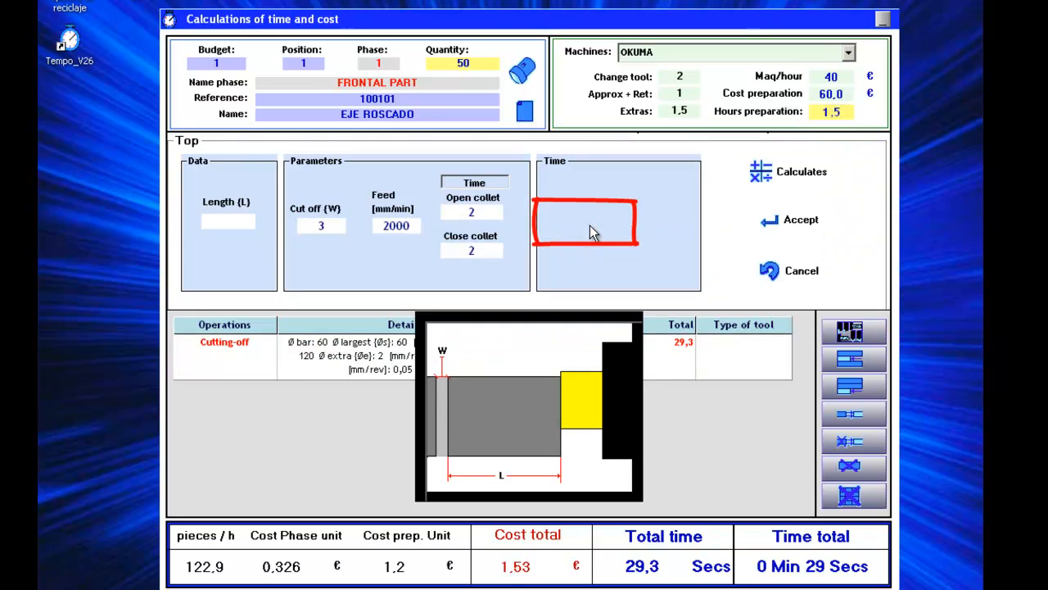
pyautogui.click(244, 223)
pyautogui.write('105')
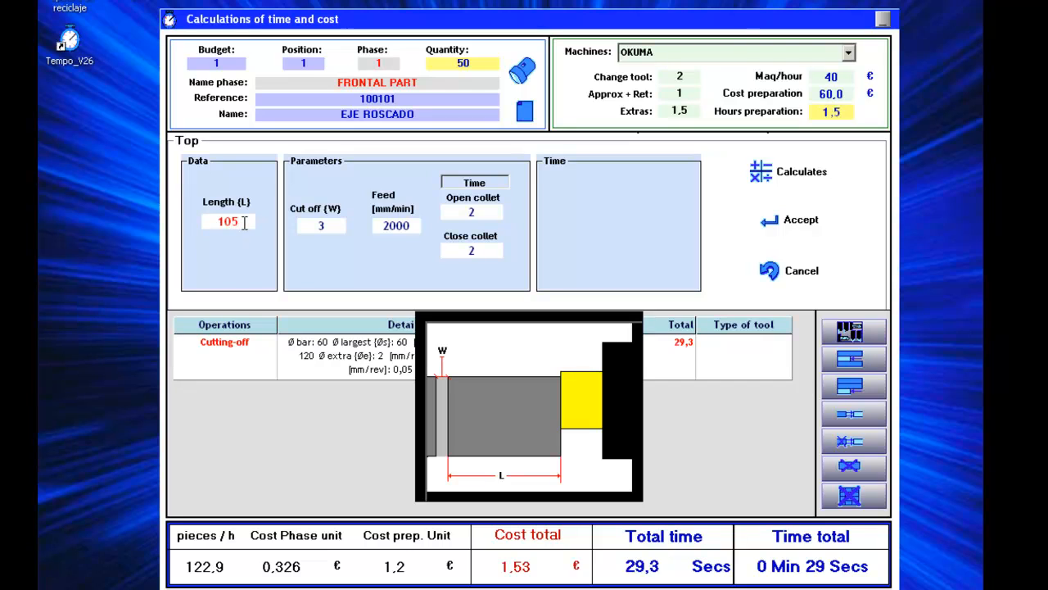
pyautogui.press('Return')
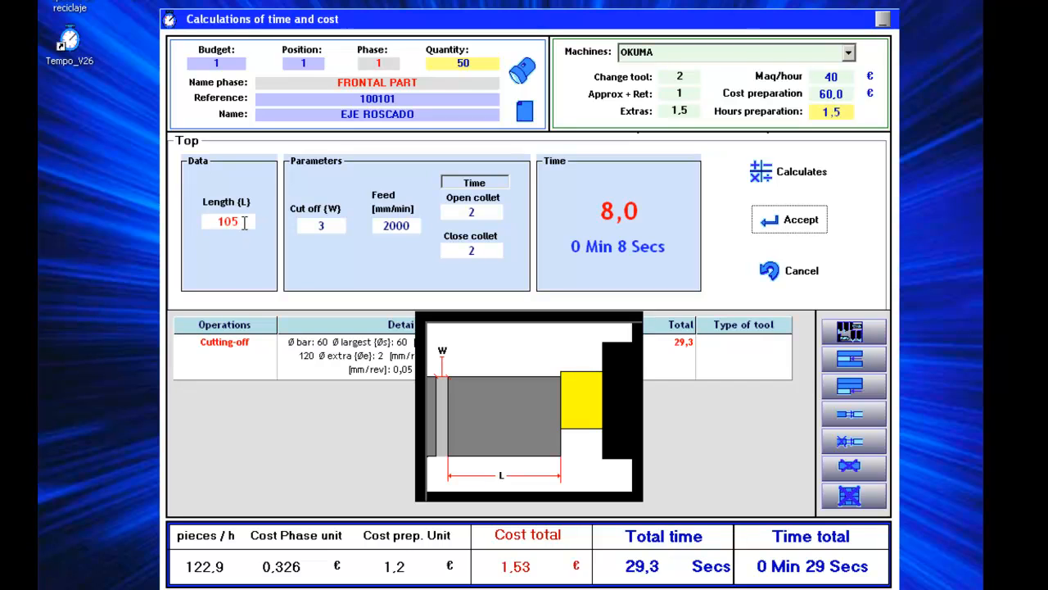
pyautogui.click(794, 226)
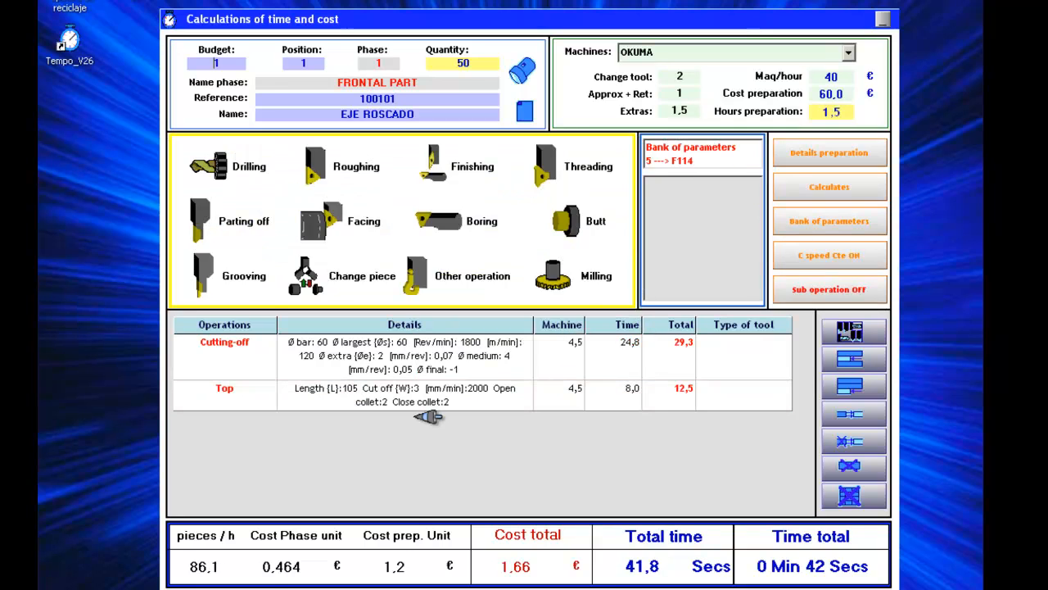
pyautogui.click(393, 588)
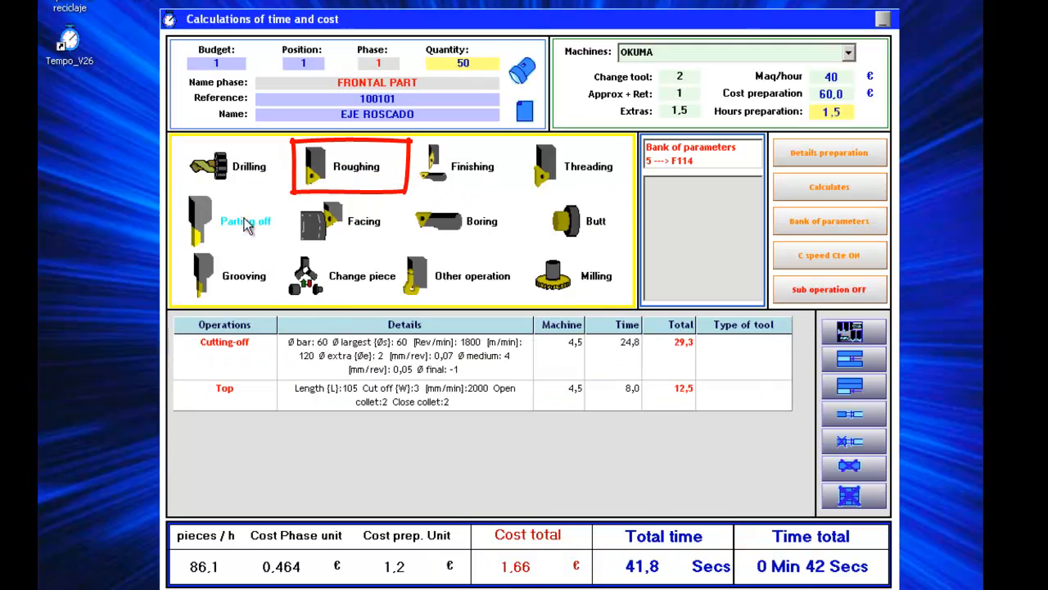
# Add a rectangular roughing operation with largest diameter 60, minor diameter 20 and length 30.
pyautogui.click(330, 172)
pyautogui.click(299, 175)
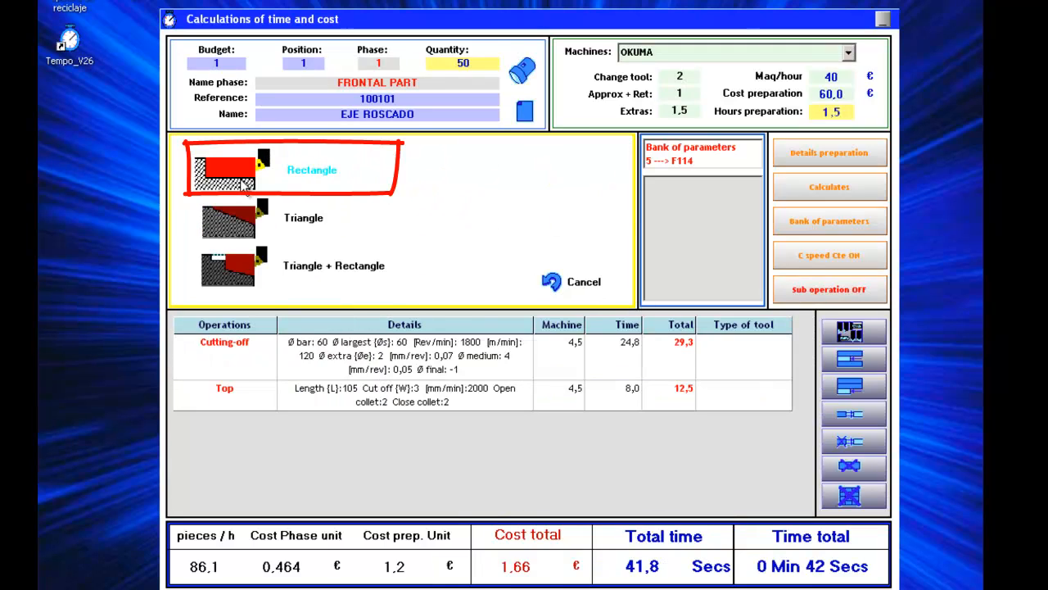
pyautogui.click(240, 194)
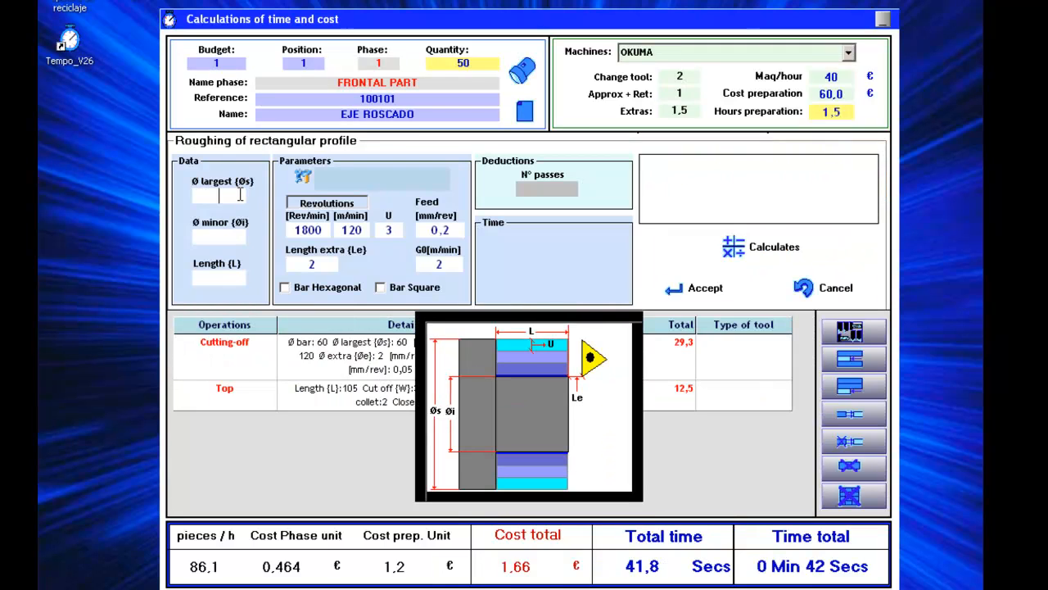
pyautogui.write('60')
pyautogui.press('Tab')
pyautogui.write('20')
pyautogui.press('Tab')
pyautogui.write('30')
pyautogui.press('Return')
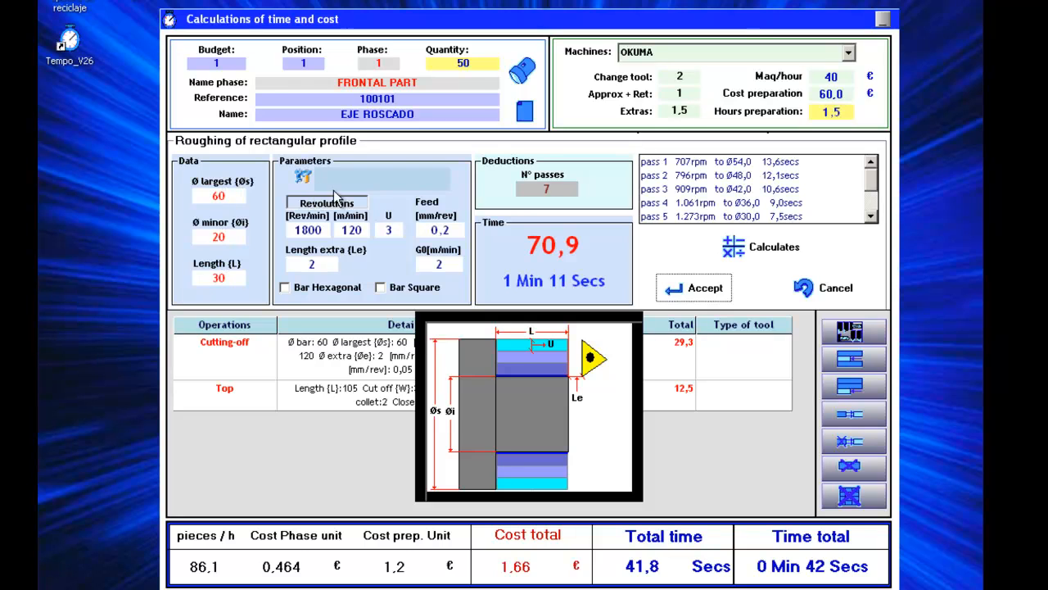
pyautogui.click(686, 297)
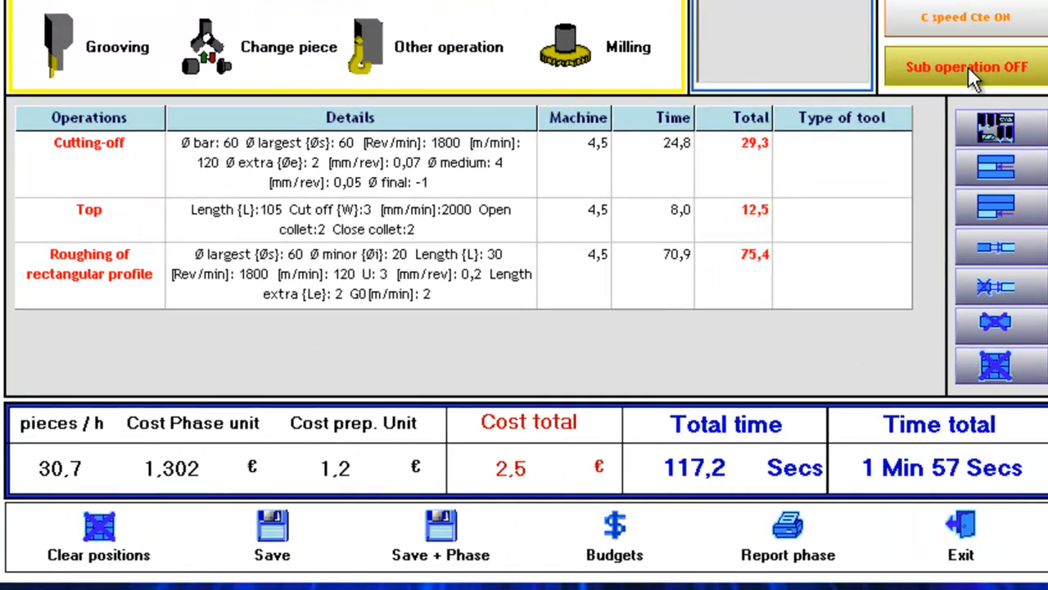
# Enable sub operation mode and add a rectangular roughing sub operation with largest diameter 60, minor diameter 41 and length 15.
pyautogui.click(719, 371)
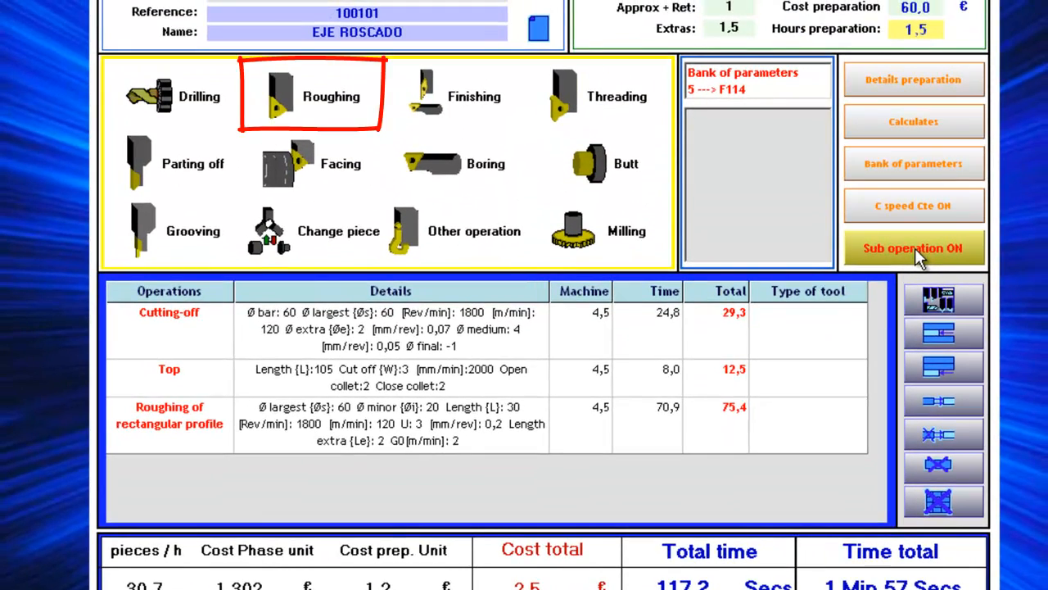
pyautogui.click(322, 99)
pyautogui.click(236, 121)
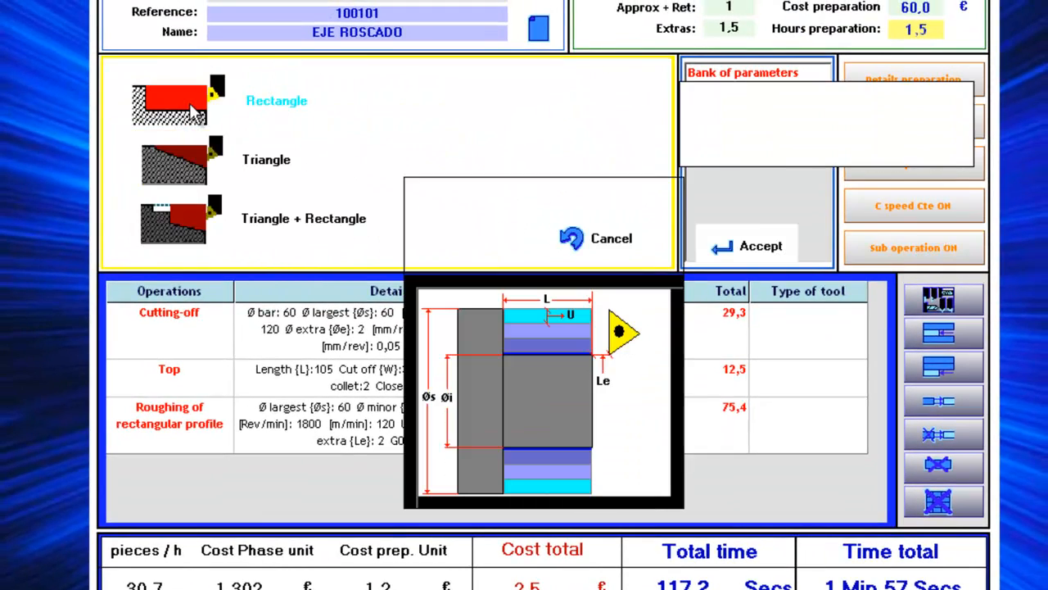
pyautogui.click(184, 132)
pyautogui.write('60')
pyautogui.press('Return')
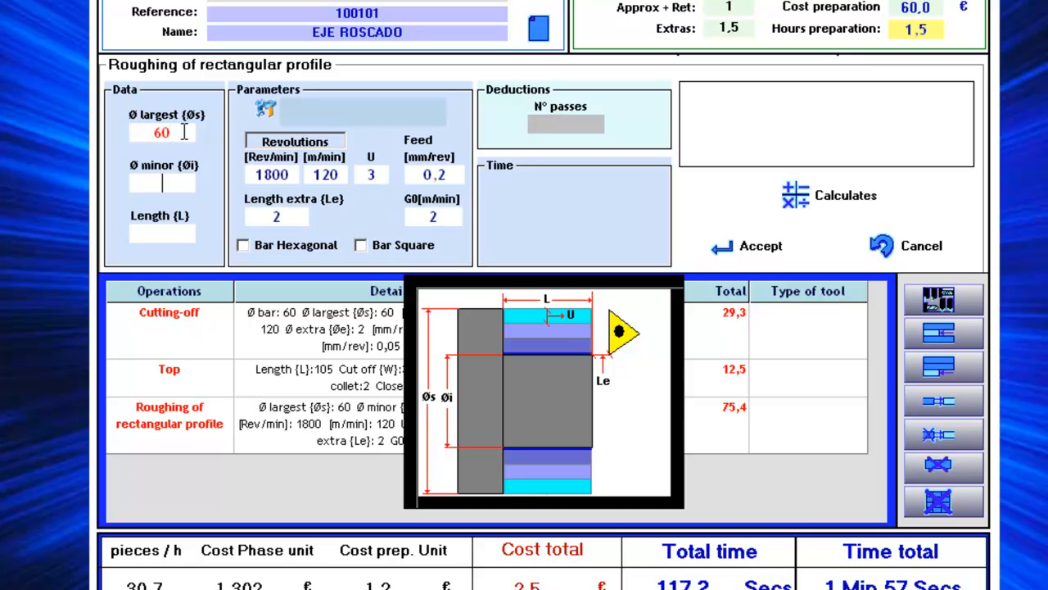
pyautogui.write('41')
pyautogui.press('Return')
pyautogui.write('15')
pyautogui.press('Return')
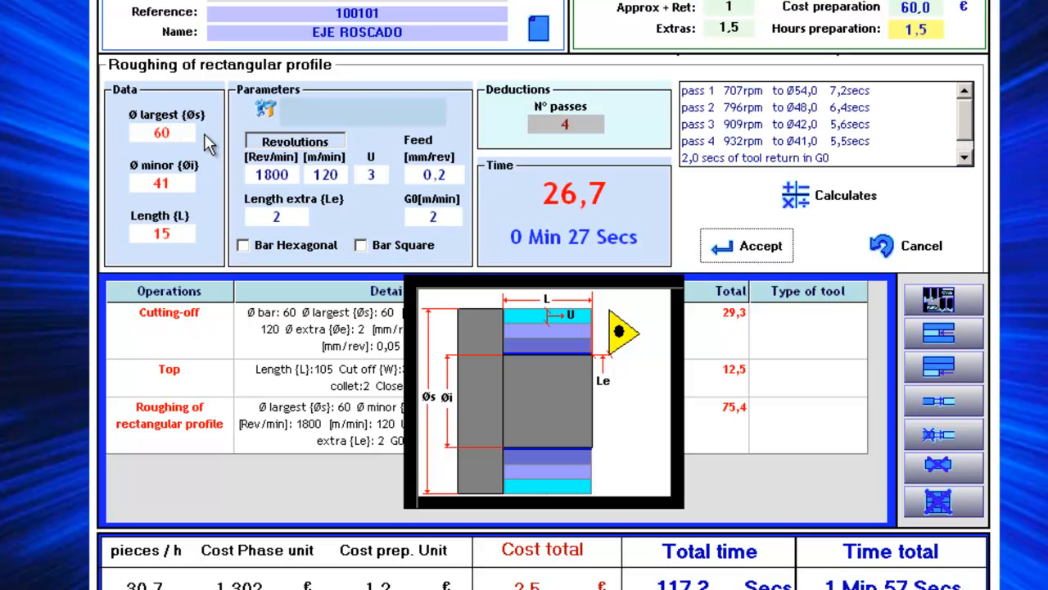
pyautogui.click(743, 251)
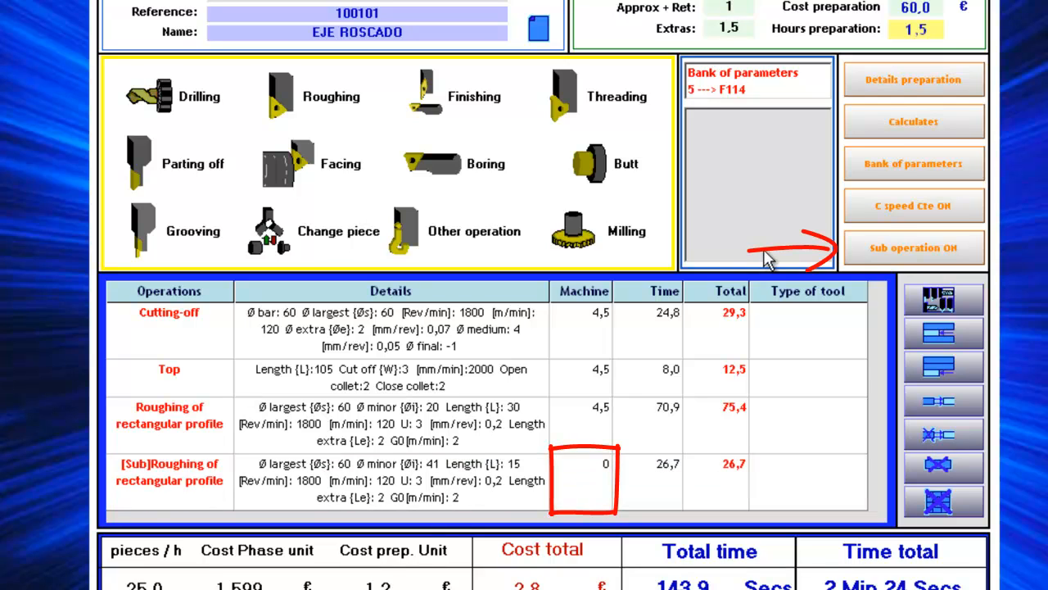
# Disable sub operation mode and add a straight finishing operation with finishing diameter 40 and length 15.
pyautogui.click(939, 249)
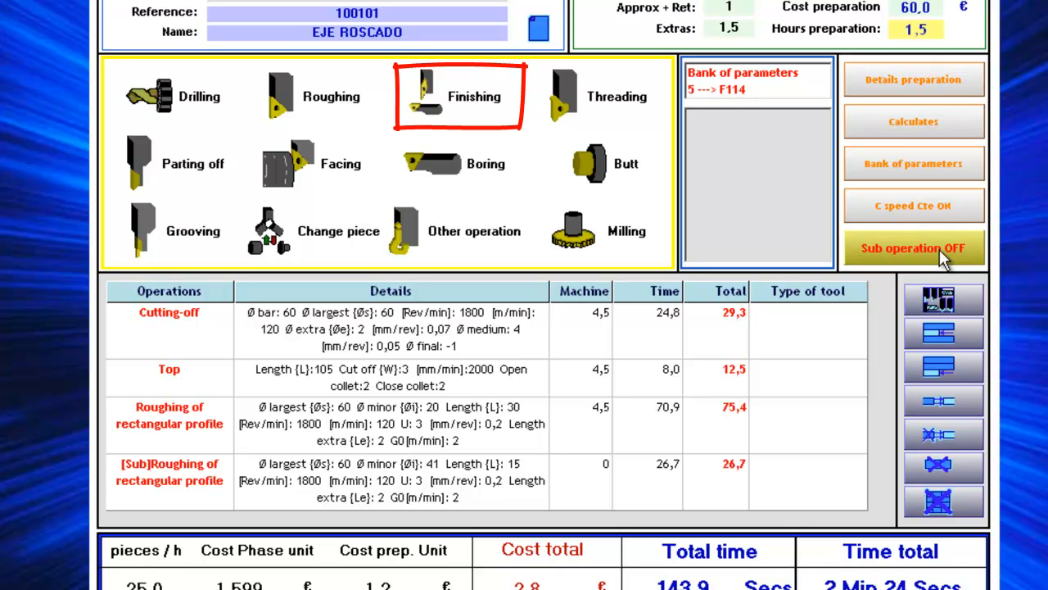
pyautogui.click(434, 98)
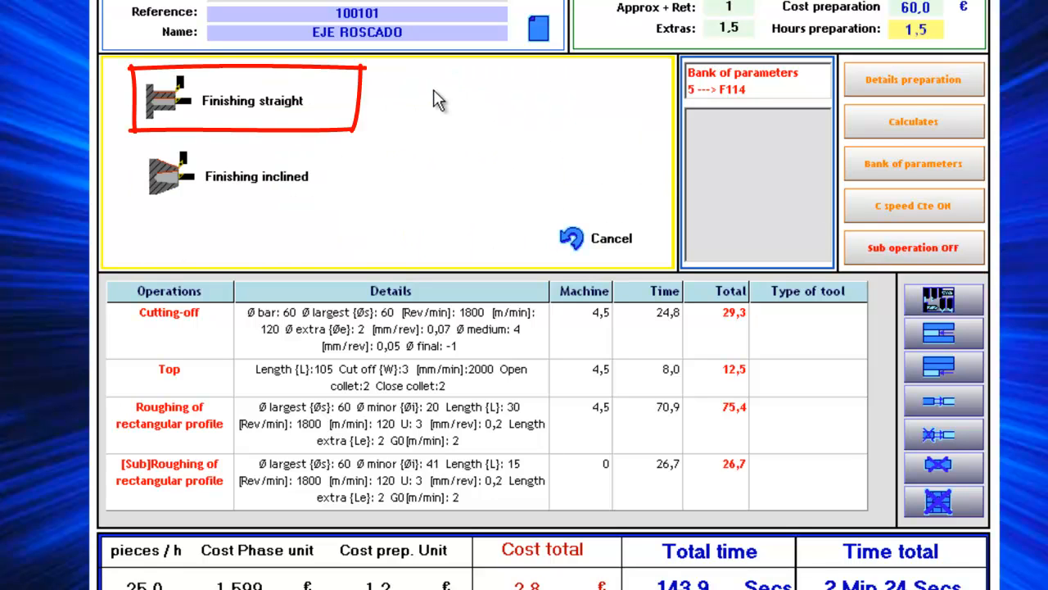
pyautogui.click(243, 117)
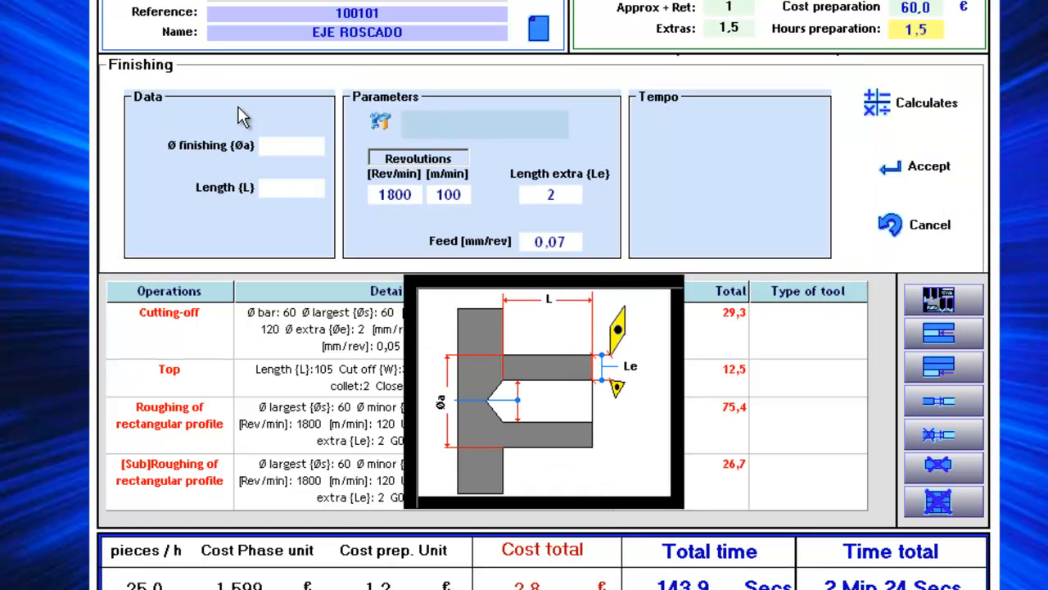
pyautogui.click(281, 147)
pyautogui.write('40')
pyautogui.write('15')
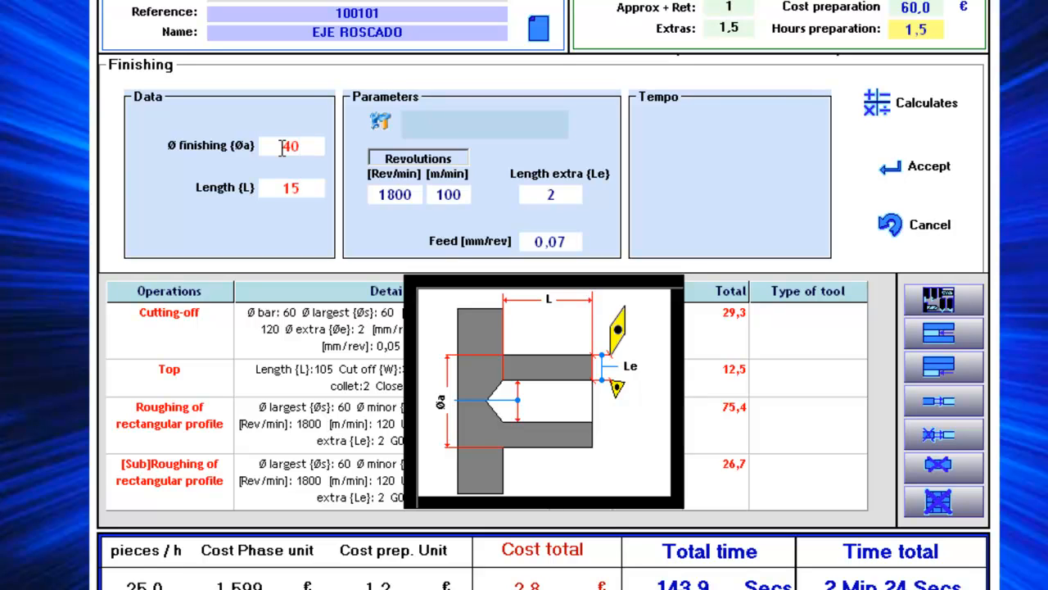
pyautogui.press('Return')
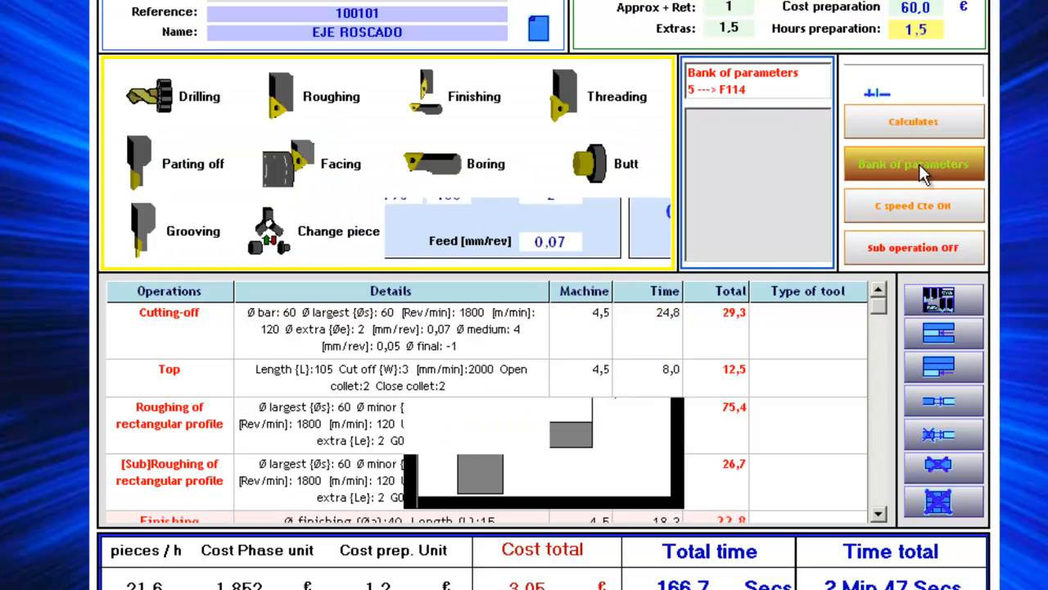
pyautogui.click(919, 164)
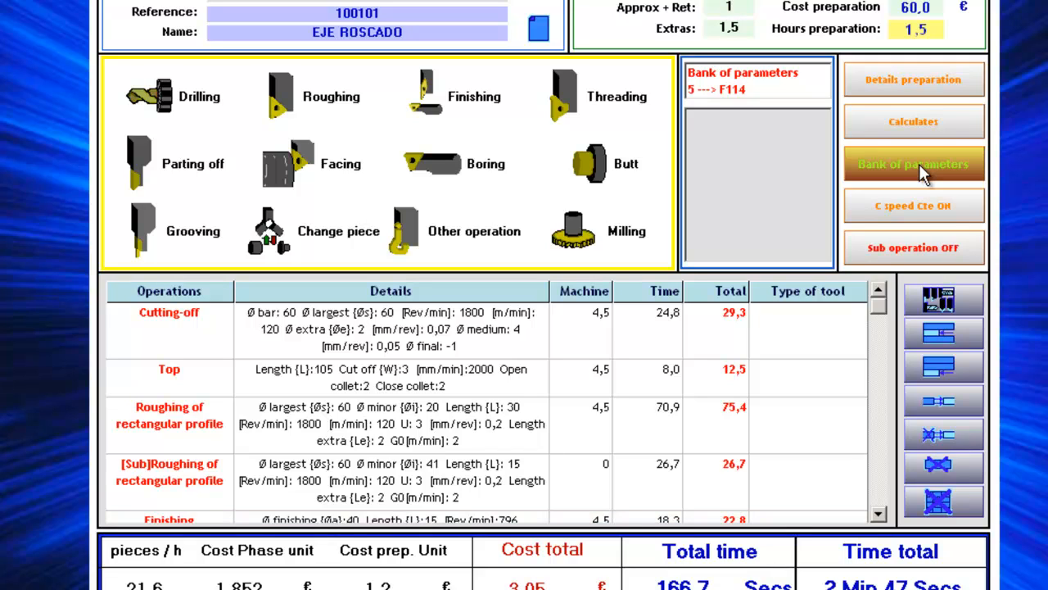
# Enable sub operation mode and add a facing sub operation with bar diameter 60 and largest diameter 60.
pyautogui.click(915, 254)
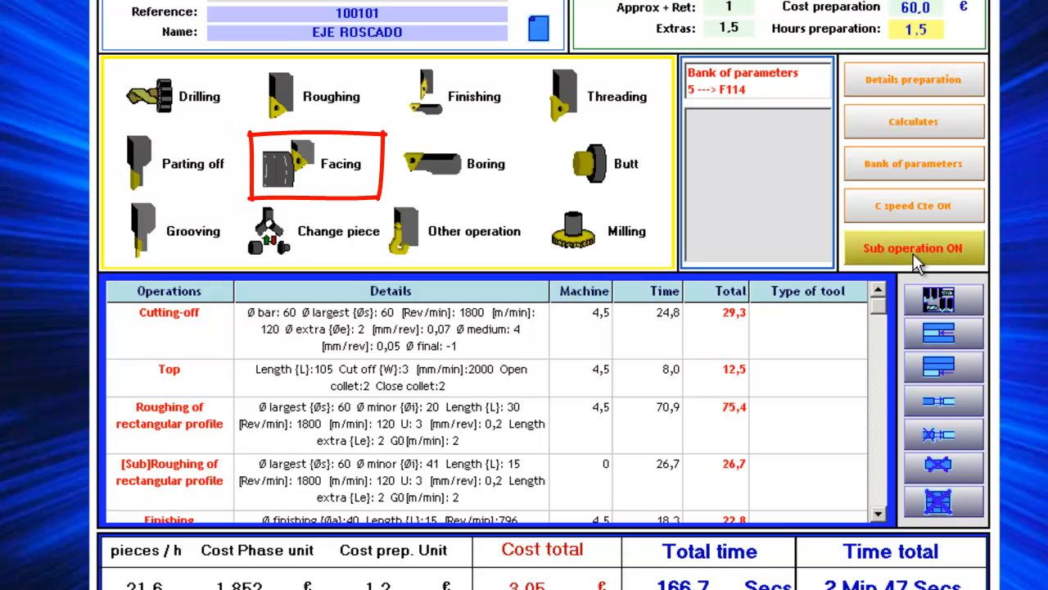
pyautogui.click(334, 167)
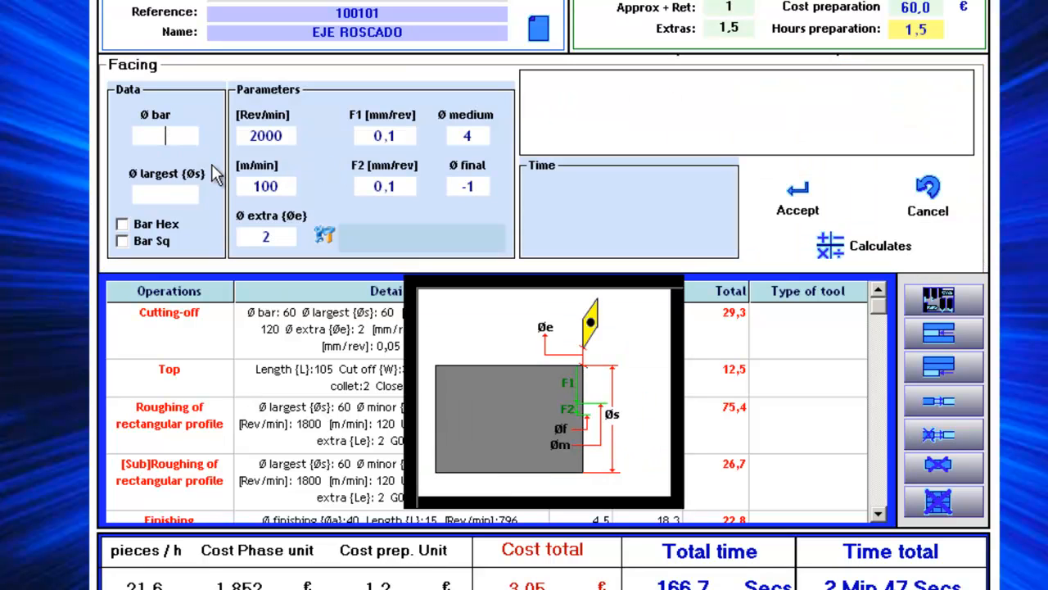
pyautogui.write('60')
pyautogui.press('Return')
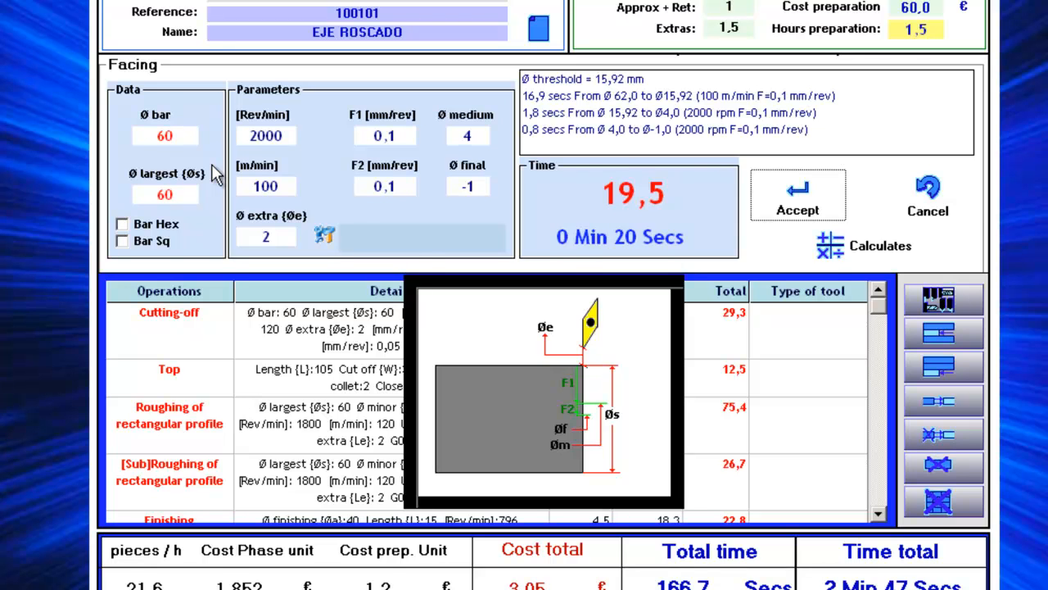
pyautogui.press('Return')
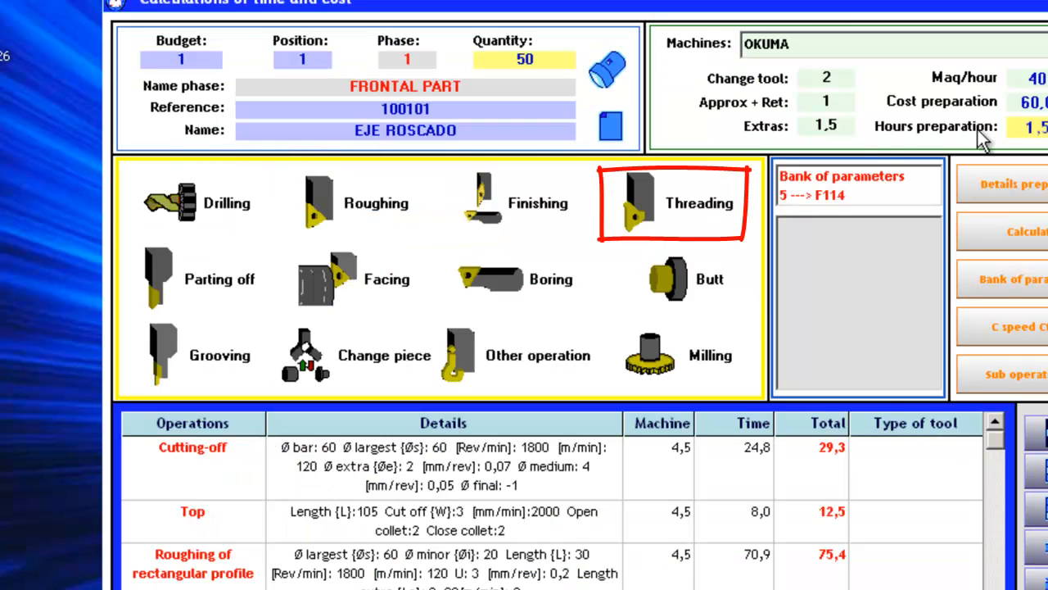
# Add an external threading with tool operation with length 30 and pitch 1.
pyautogui.click(685, 208)
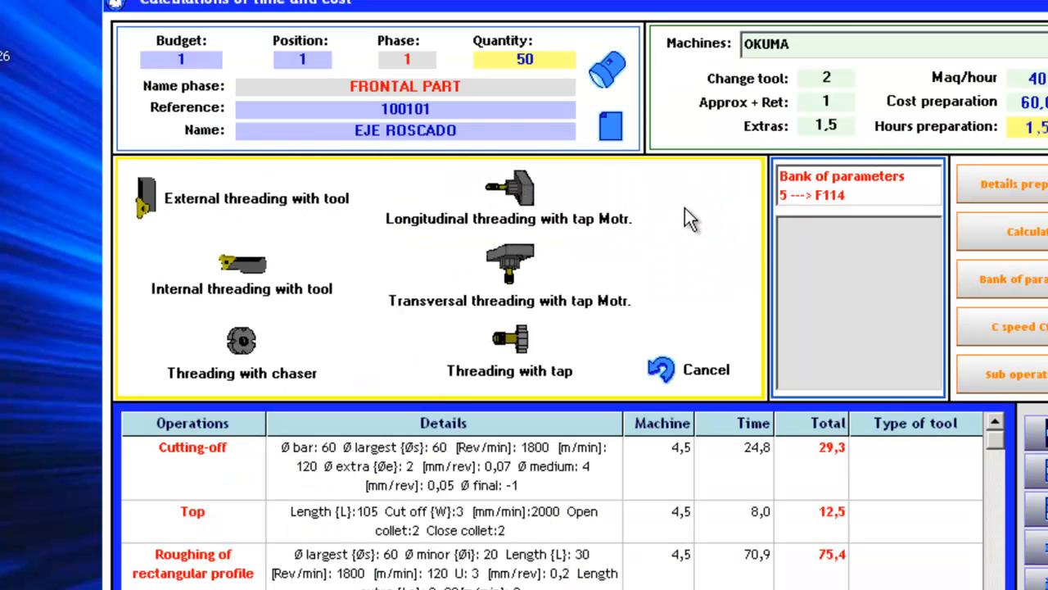
pyautogui.click(229, 205)
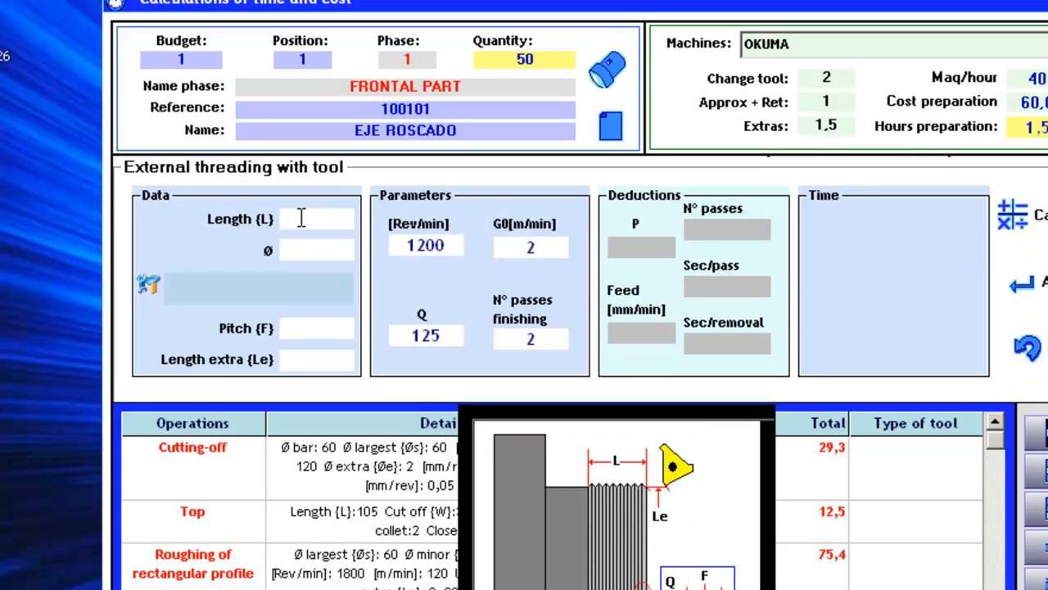
pyautogui.write('30')
pyautogui.click(327, 327)
pyautogui.write('1')
pyautogui.press('Return')
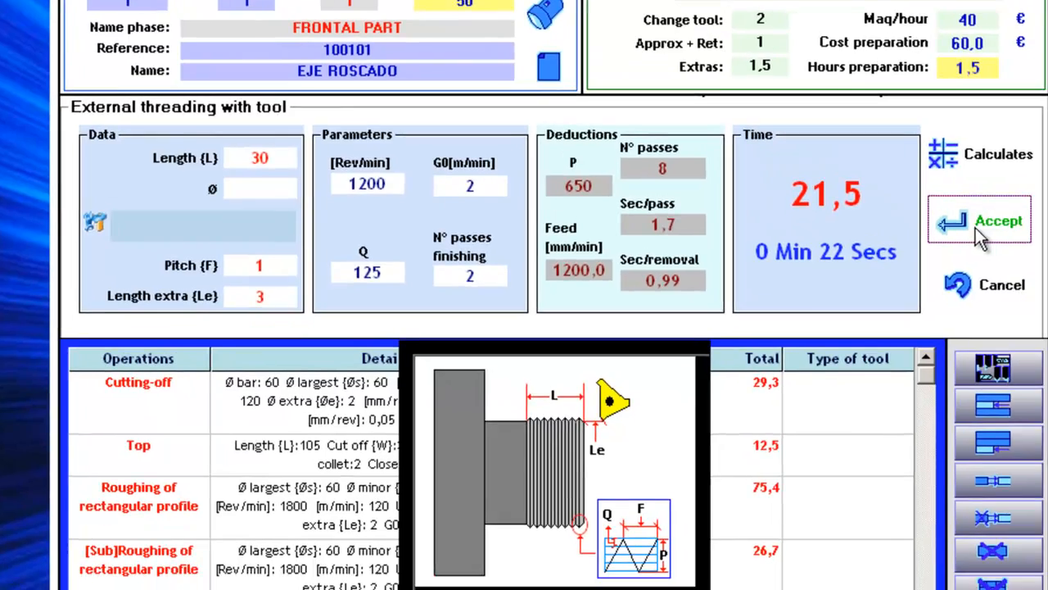
pyautogui.click(1015, 285)
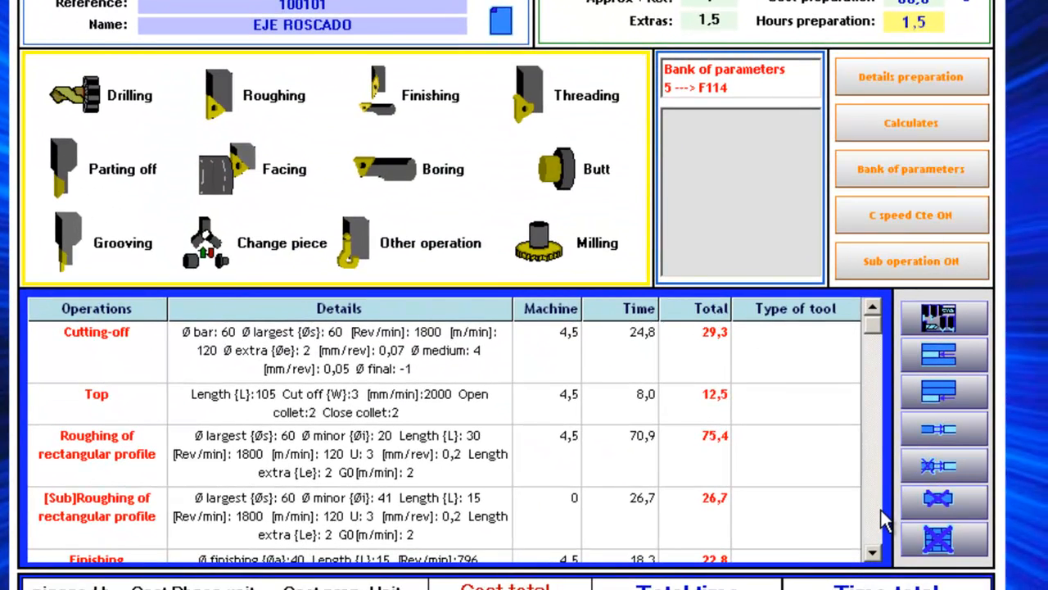
# Disable sub operation mode and convert the external threading entry in the operations list from a sub operation to a full operation.
pyautogui.click(873, 554)
pyautogui.click(873, 554)
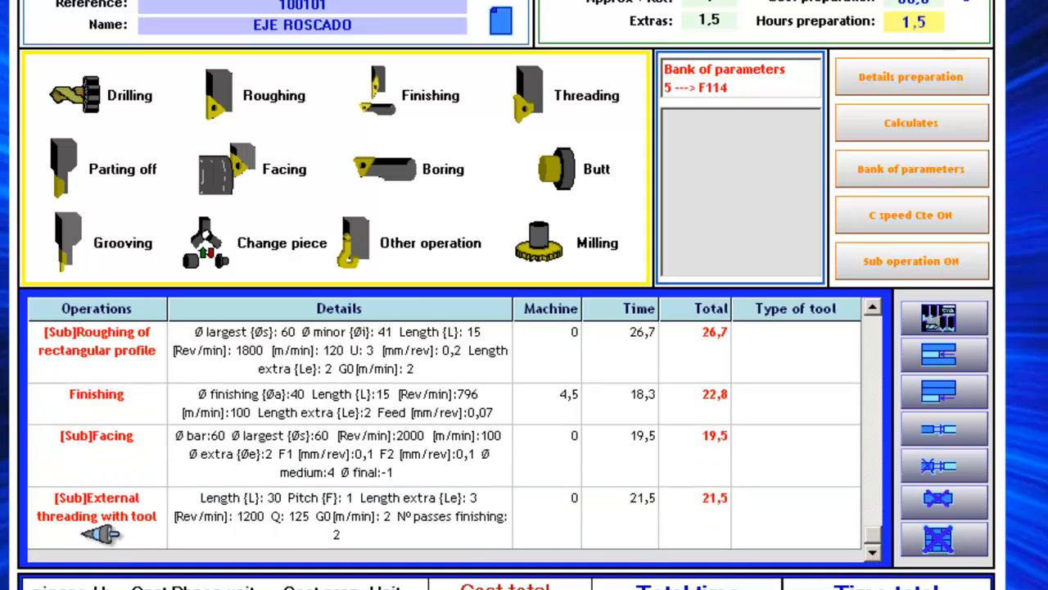
pyautogui.click(895, 267)
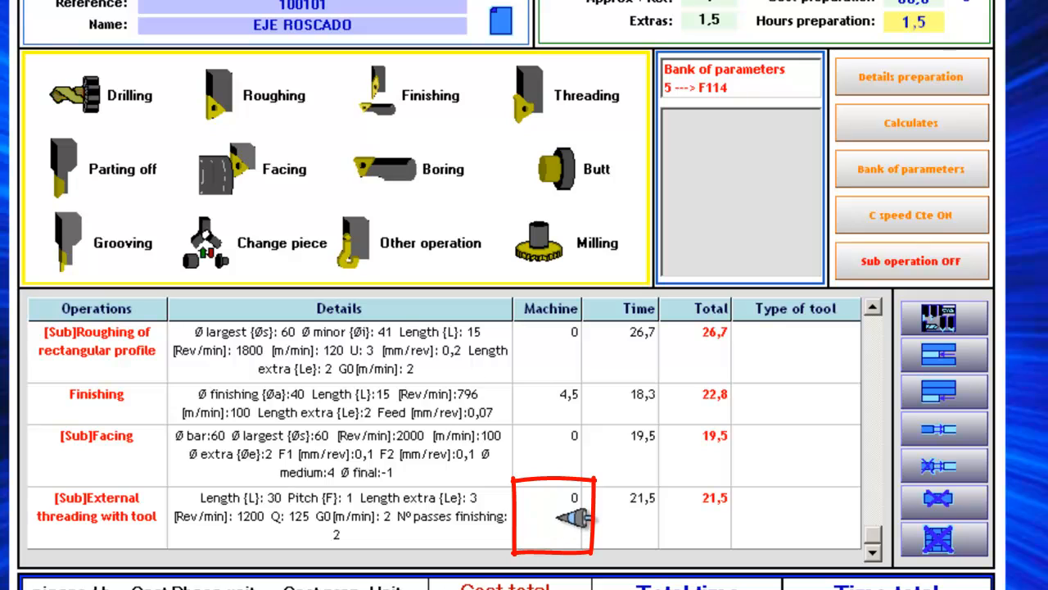
pyautogui.doubleClick(123, 524)
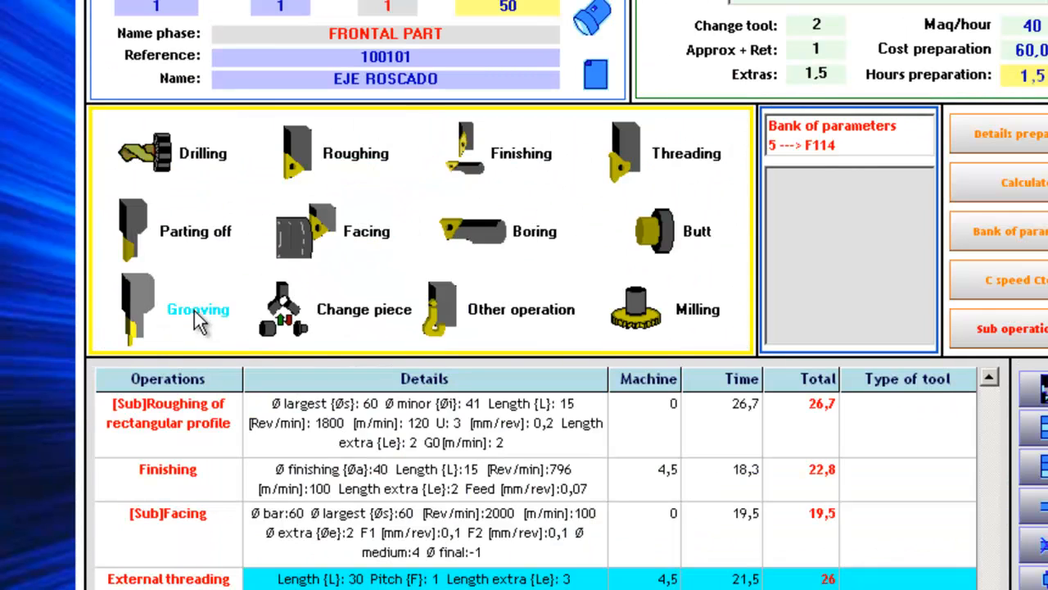
# Add an external grooving operation with largest diameter 20, minor diameter 18, tool thickness 3 and groove thickness 3.
pyautogui.click(195, 311)
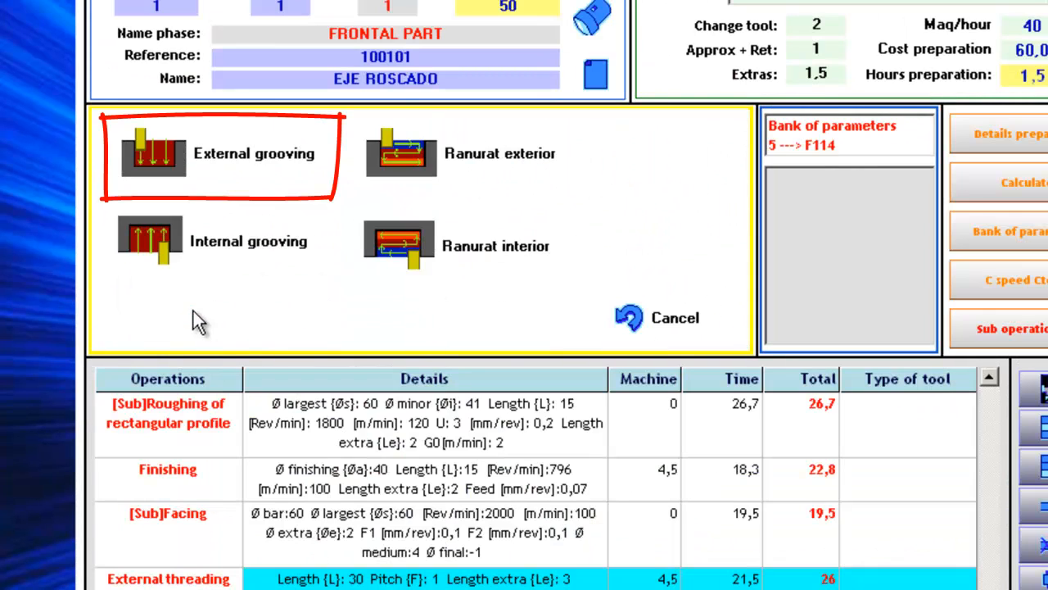
pyautogui.click(174, 155)
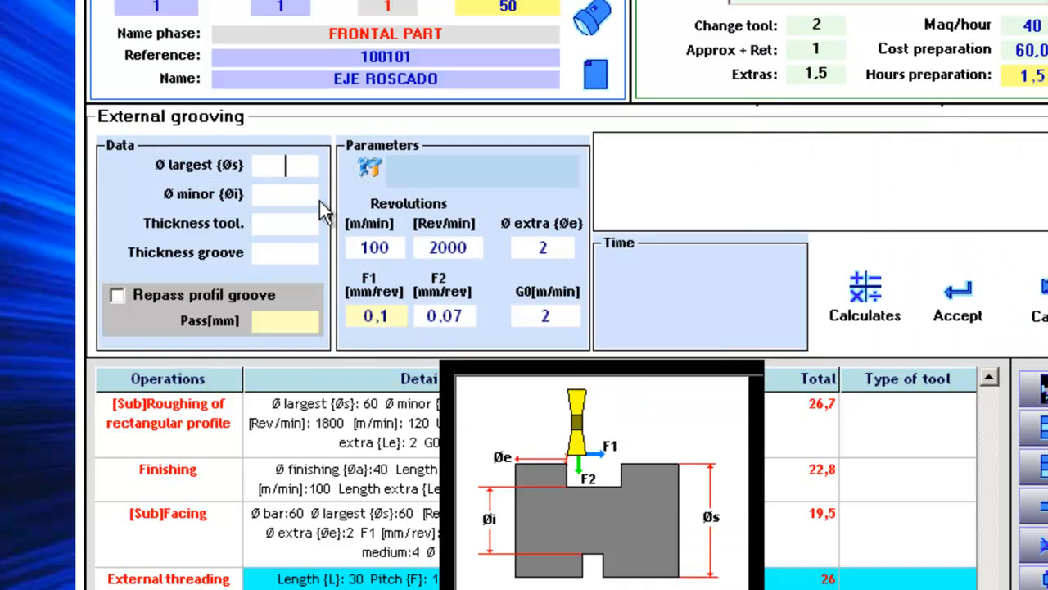
pyautogui.write('20')
pyautogui.press('Tab')
pyautogui.write('18')
pyautogui.press('Tab')
pyautogui.write('3')
pyautogui.press('Tab')
pyautogui.write('3')
pyautogui.press('Return')
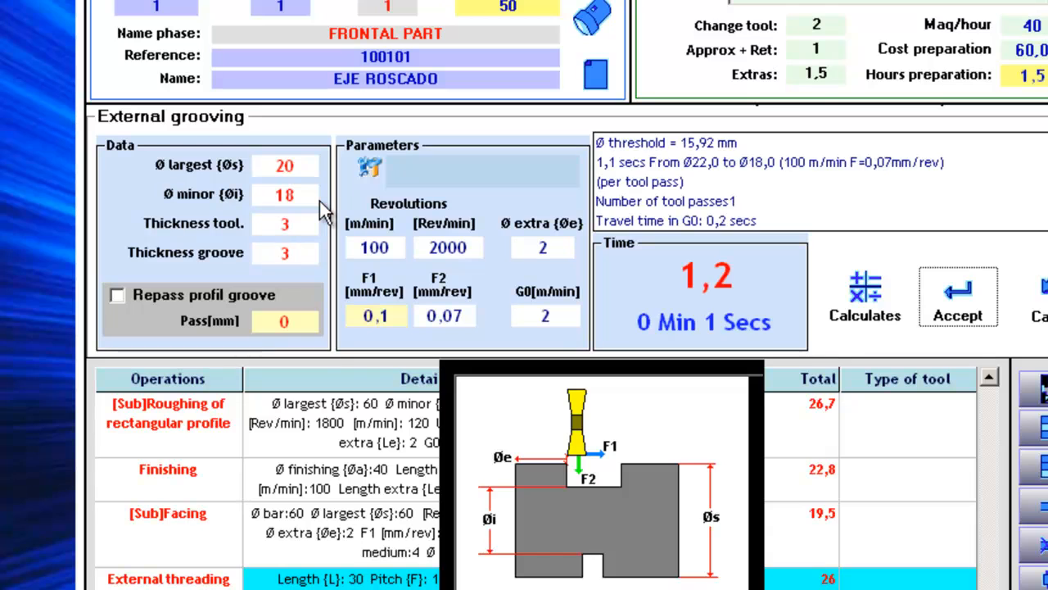
pyautogui.click(933, 294)
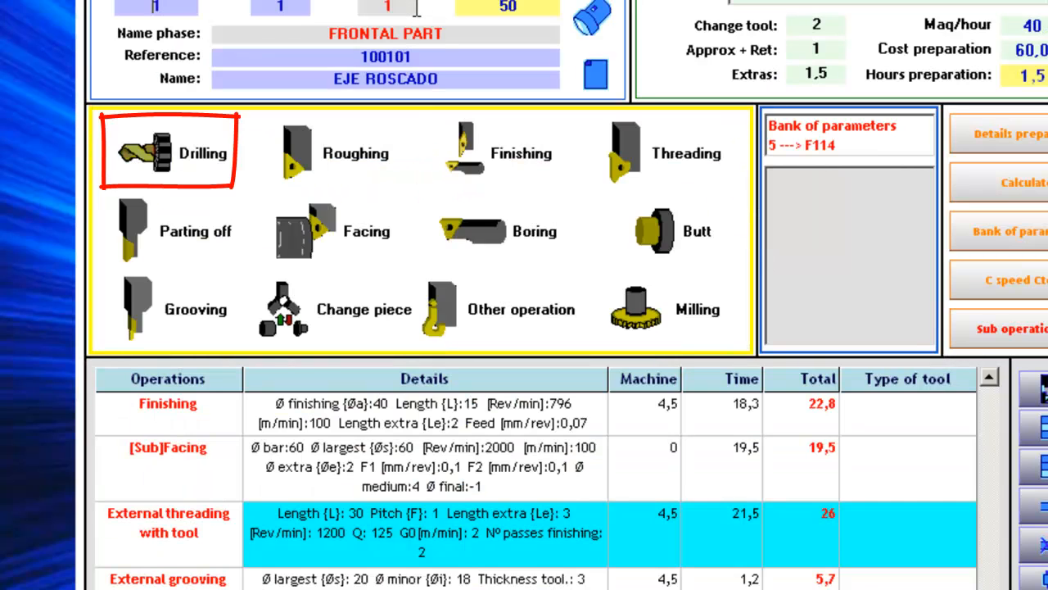
# Add a standard drilling operation with drill diameter 3 and point length 5,9, keeping the calculated repetitions and revolutions.
pyautogui.click(187, 160)
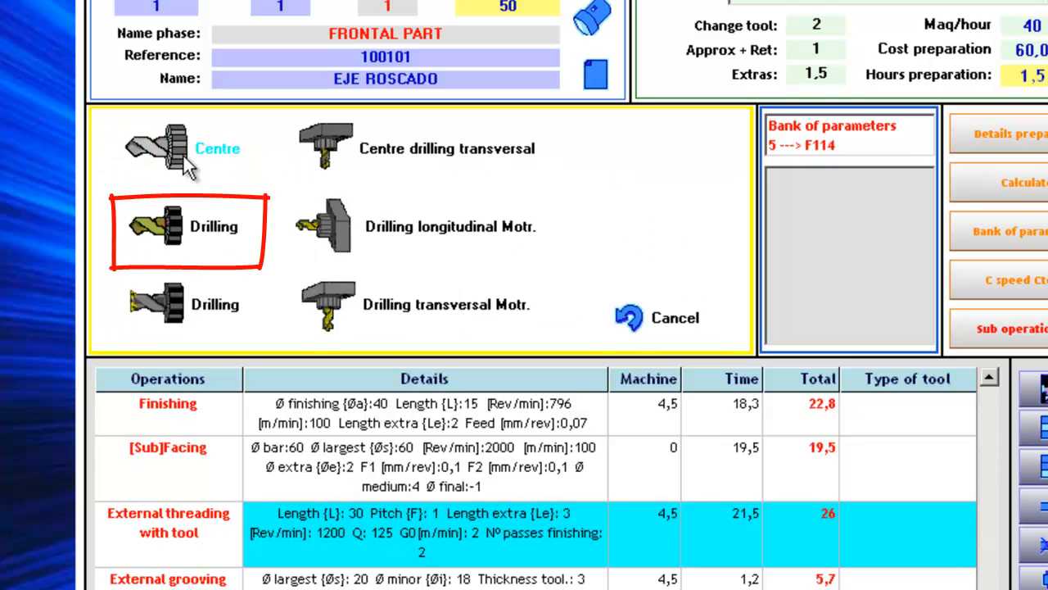
pyautogui.click(203, 237)
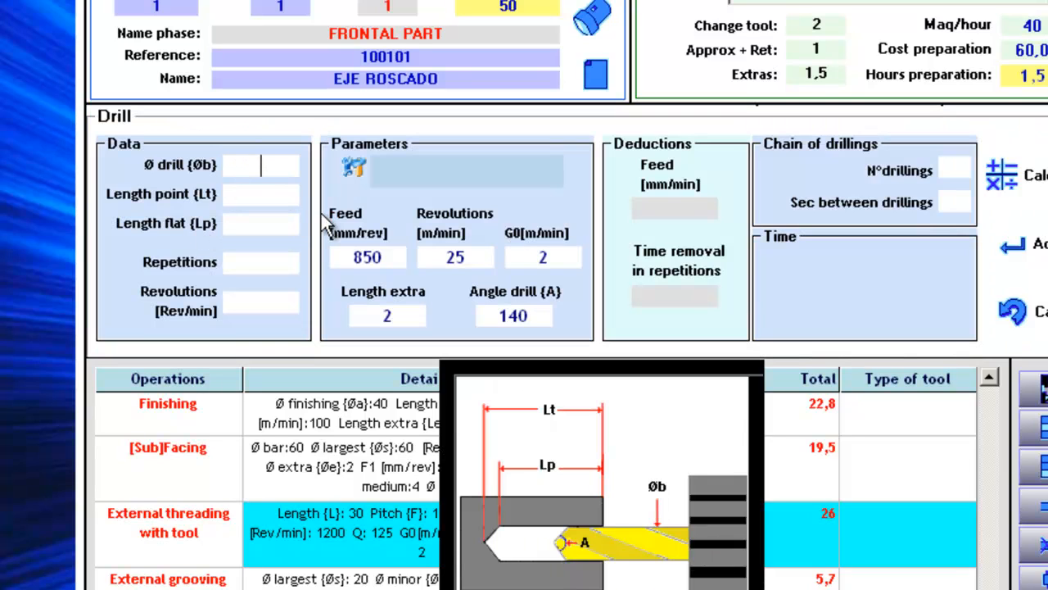
pyautogui.write('3')
pyautogui.press('Return')
pyautogui.write('5,9')
pyautogui.press('Return')
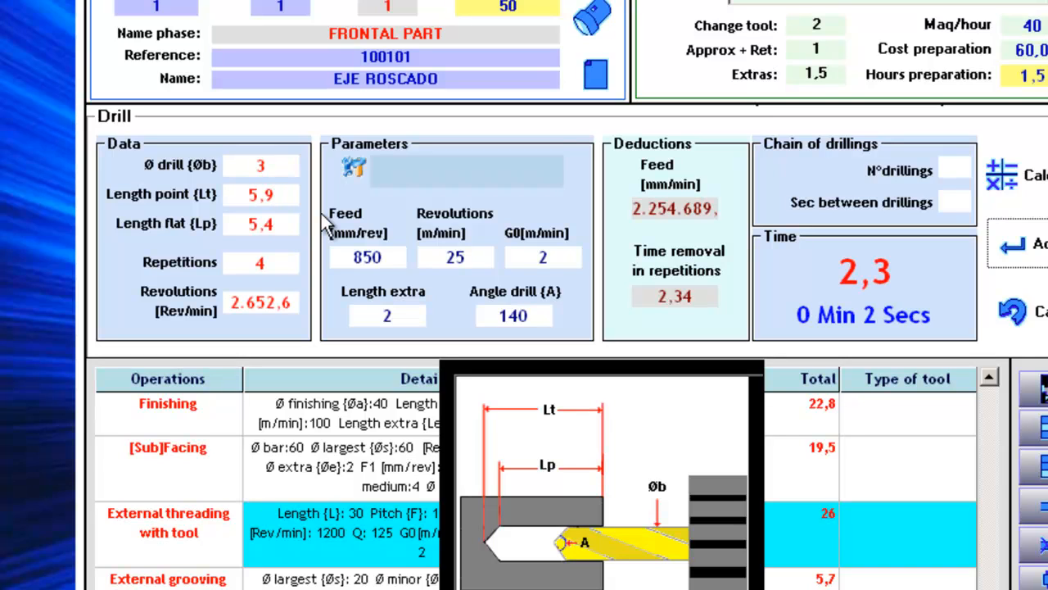
pyautogui.click(1039, 245)
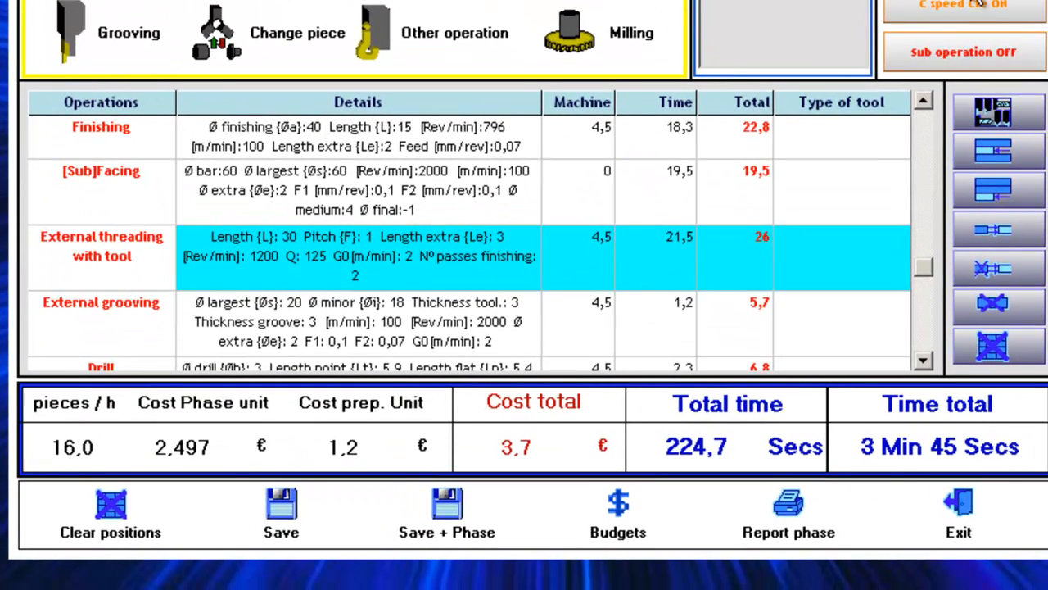
# Save the frontal phase and set up the next phase with the name BACK PART on the TAKYSAWA machine.
pyautogui.click(448, 515)
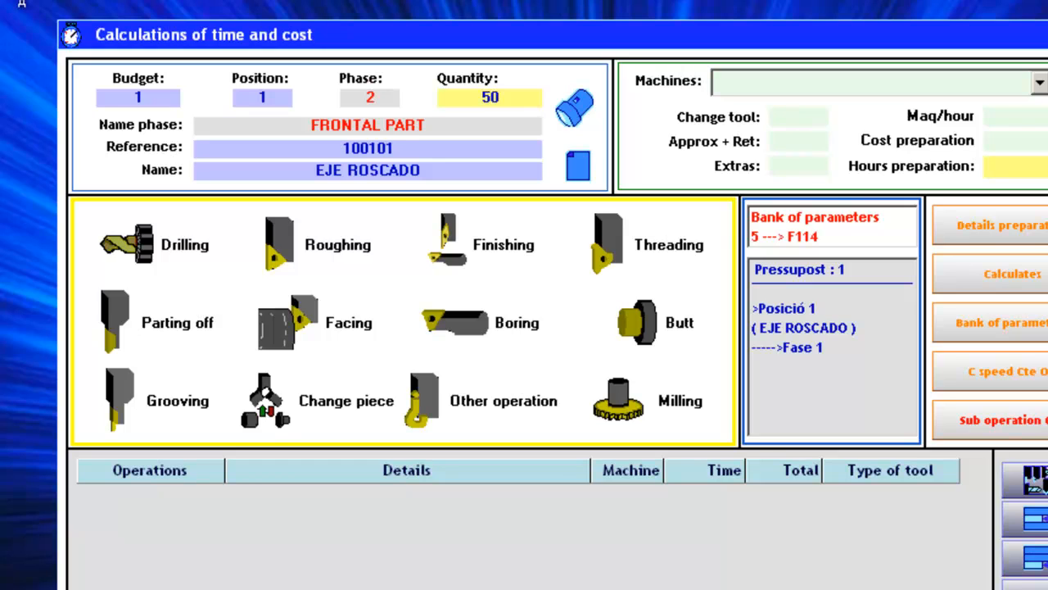
pyautogui.moveTo(379, 99); pyautogui.dragTo(364, 96)
pyautogui.moveTo(440, 122); pyautogui.dragTo(307, 124)
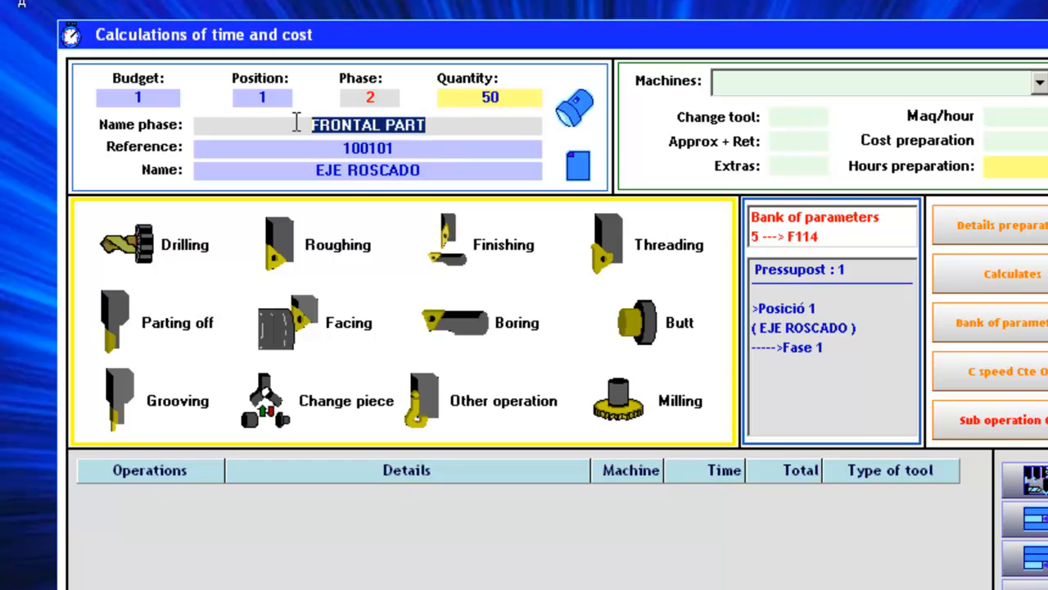
pyautogui.write('BACK PART')
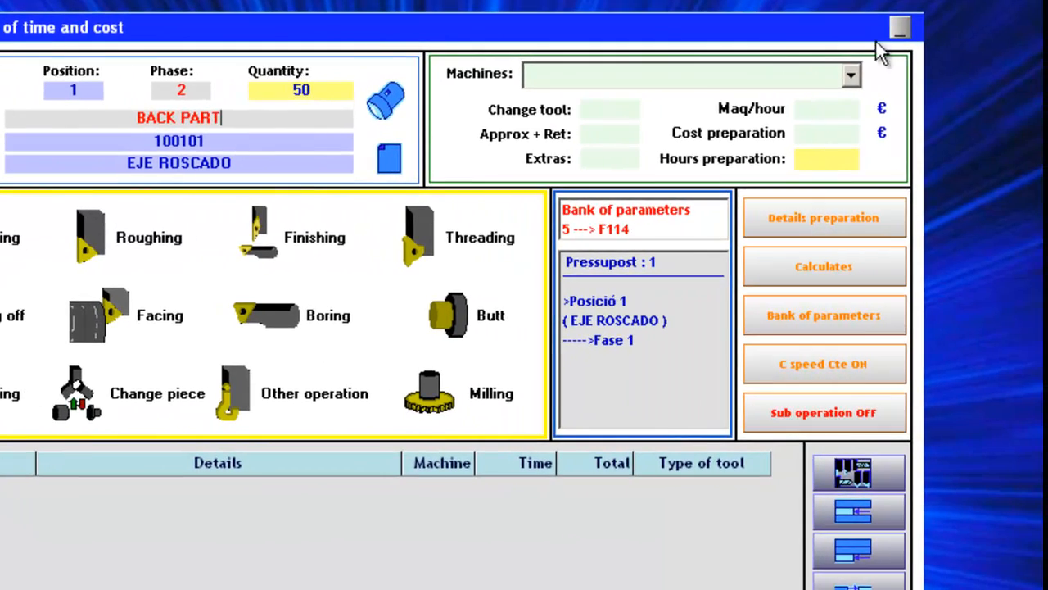
pyautogui.click(893, 76)
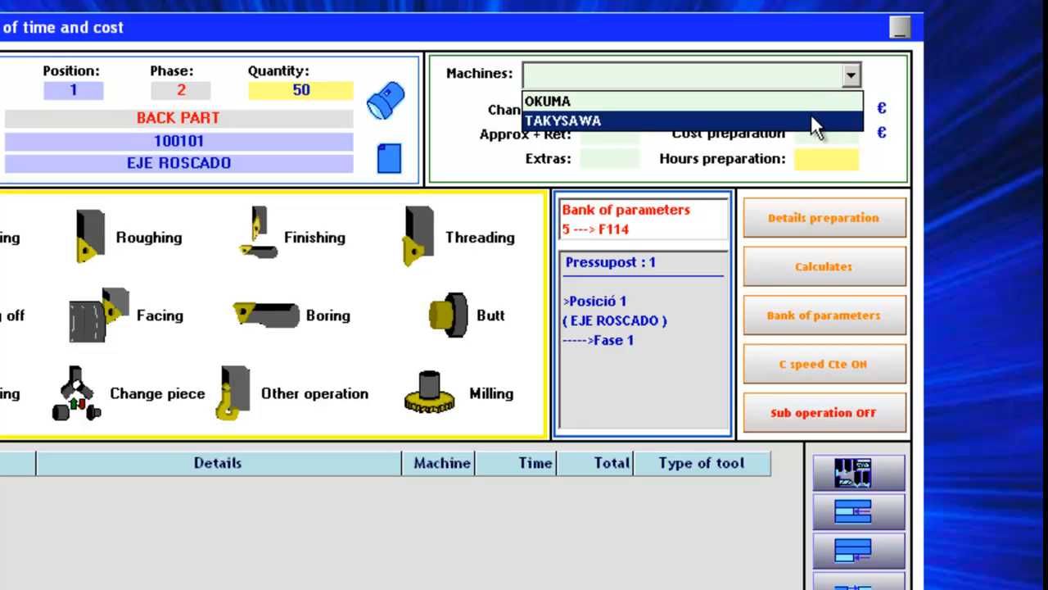
pyautogui.click(811, 116)
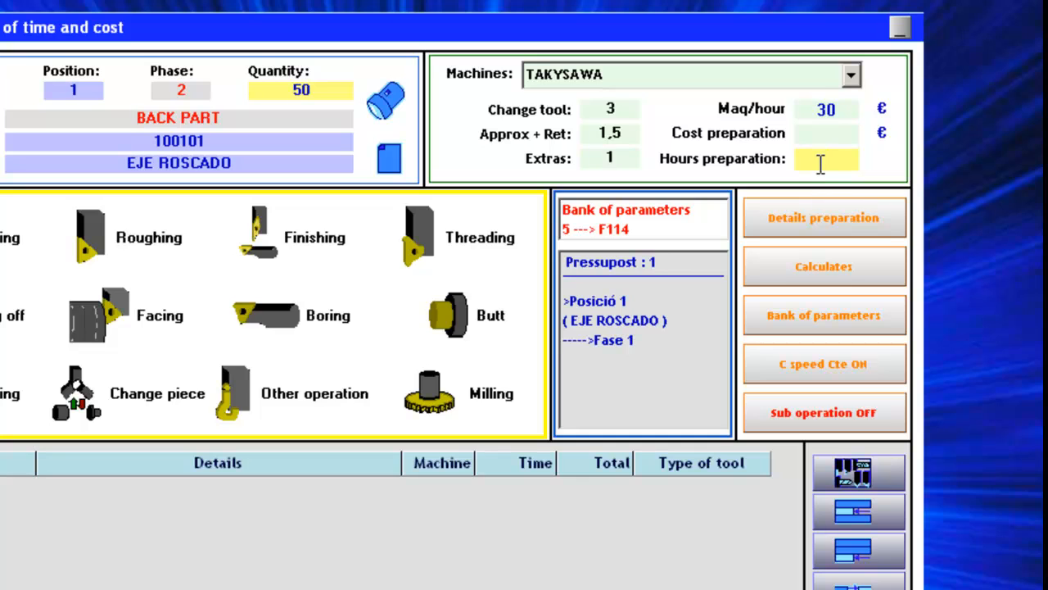
# Set the preparation hours to 1 and add a change of piece operation with a place piece time of 20.
pyautogui.write('1')
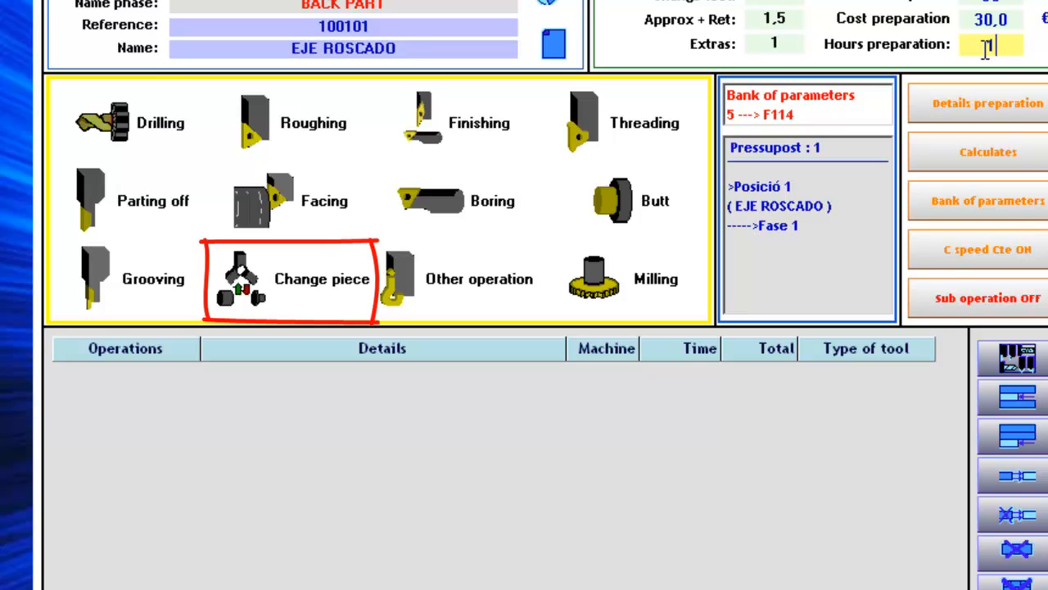
pyautogui.click(290, 285)
pyautogui.click(176, 205)
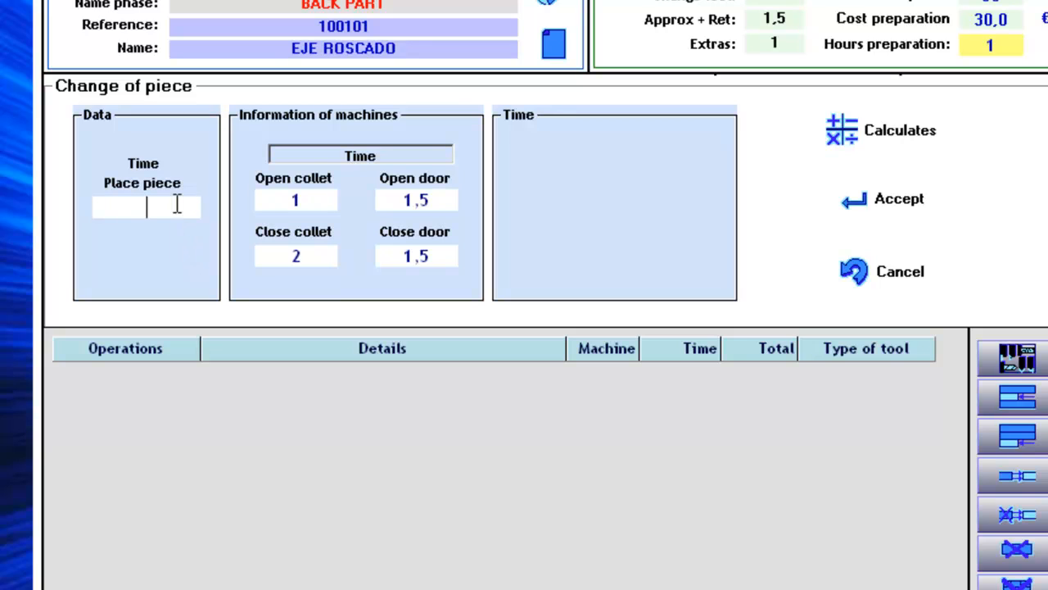
pyautogui.write('20')
pyautogui.press('Return')
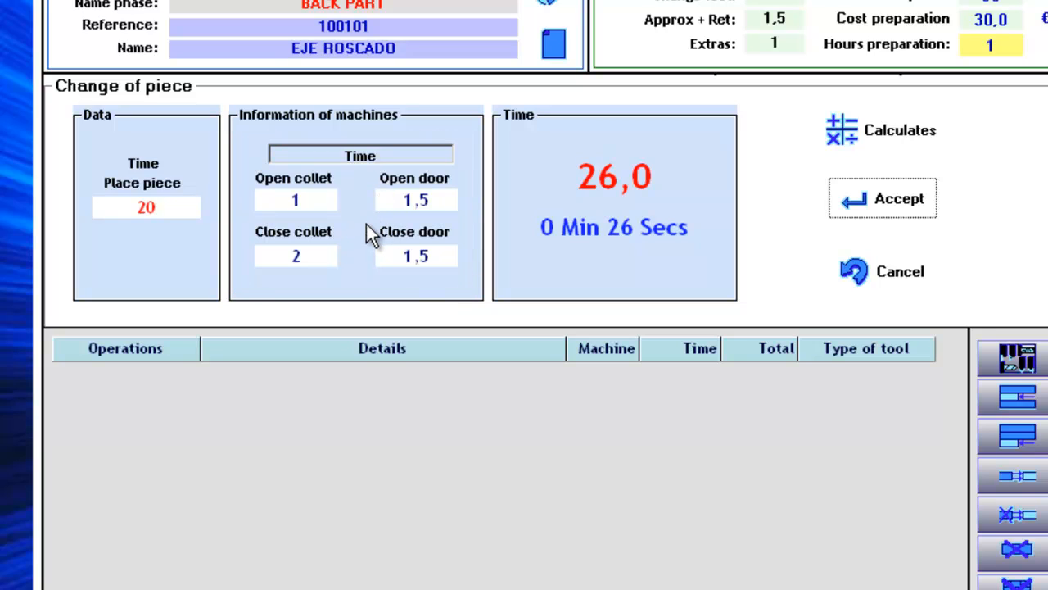
pyautogui.click(890, 199)
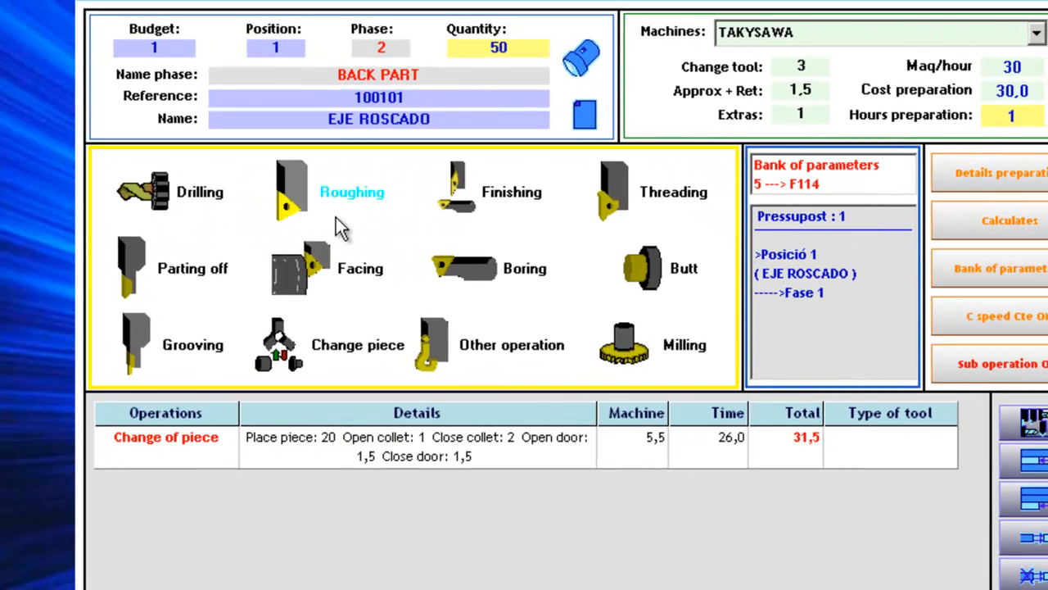
# Add a rectangular profile roughing operation with largest diameter 60, minor diameter 30 and length 50.
pyautogui.click(338, 197)
pyautogui.click(156, 201)
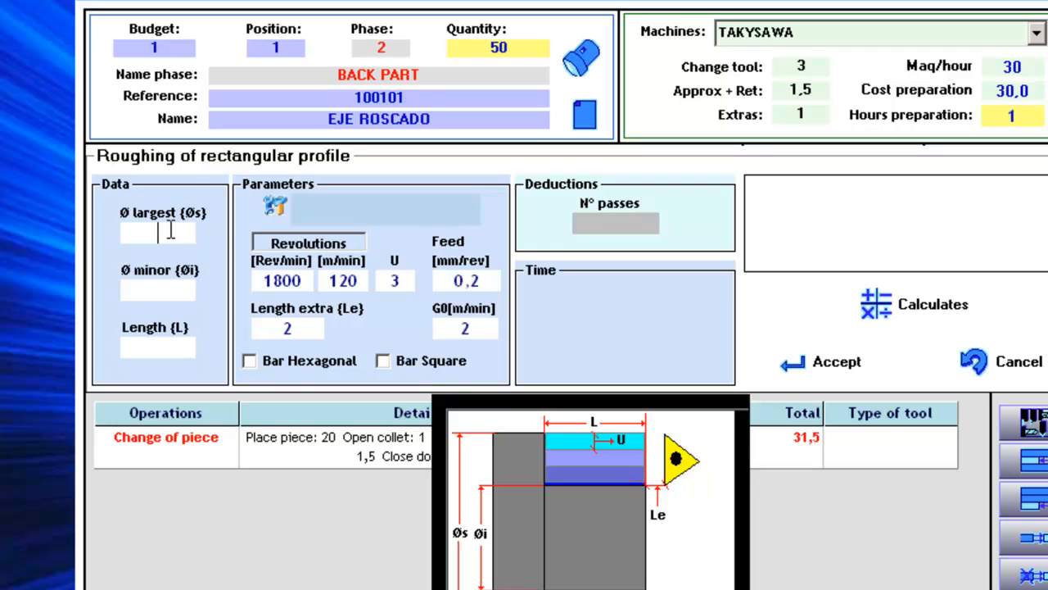
pyautogui.write('60')
pyautogui.write('30')
pyautogui.press('Return')
pyautogui.write('50')
pyautogui.press('Return')
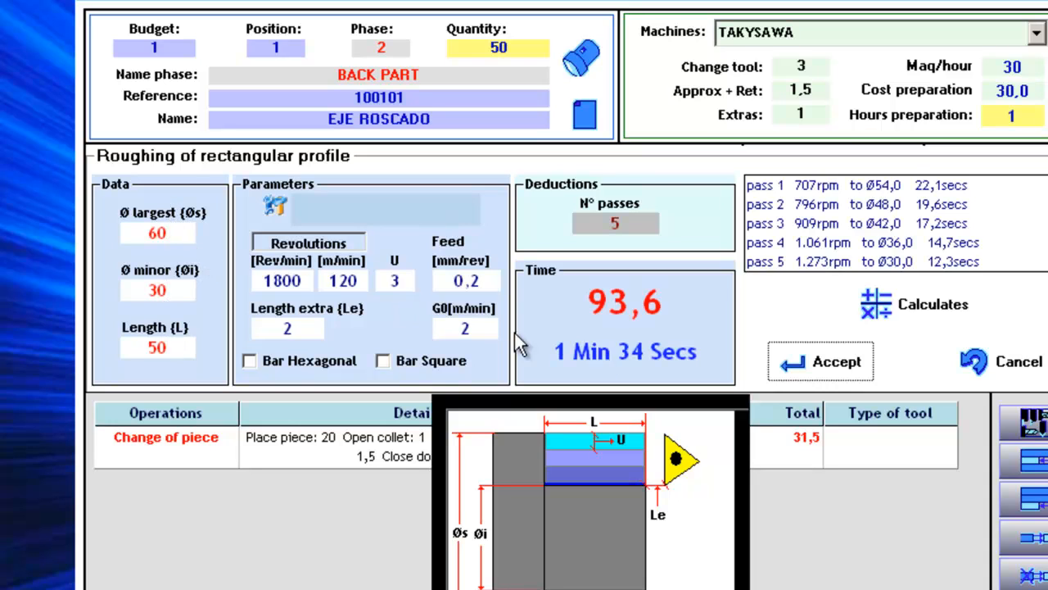
pyautogui.click(801, 365)
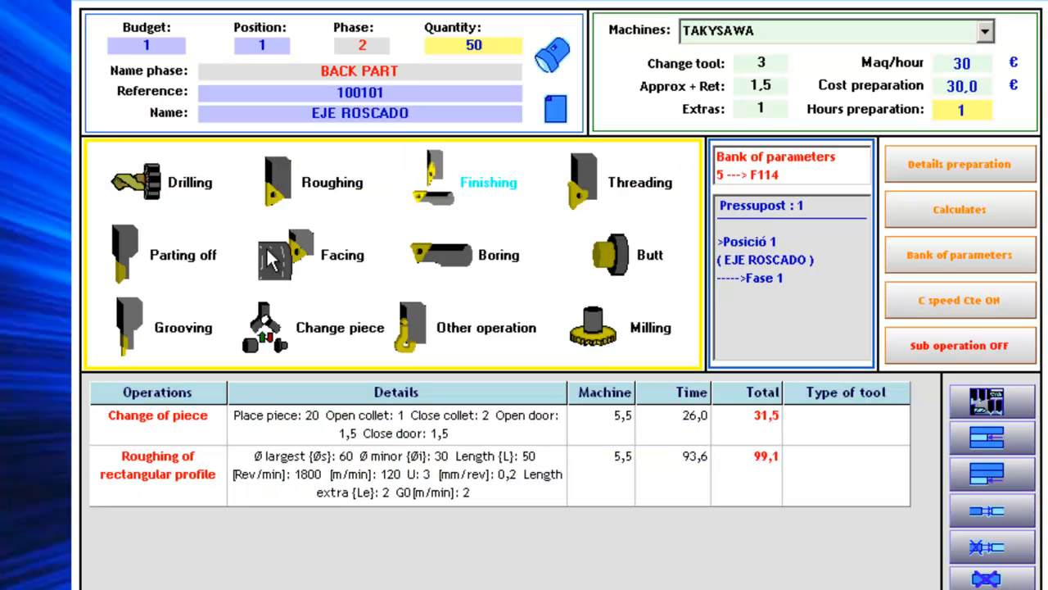
# Calculate a Ranurat exterior grooving operation with largest diameter 30, minor diameter 25, pass 2, tool thickness 4 and groove thickness 20.
pyautogui.click(177, 329)
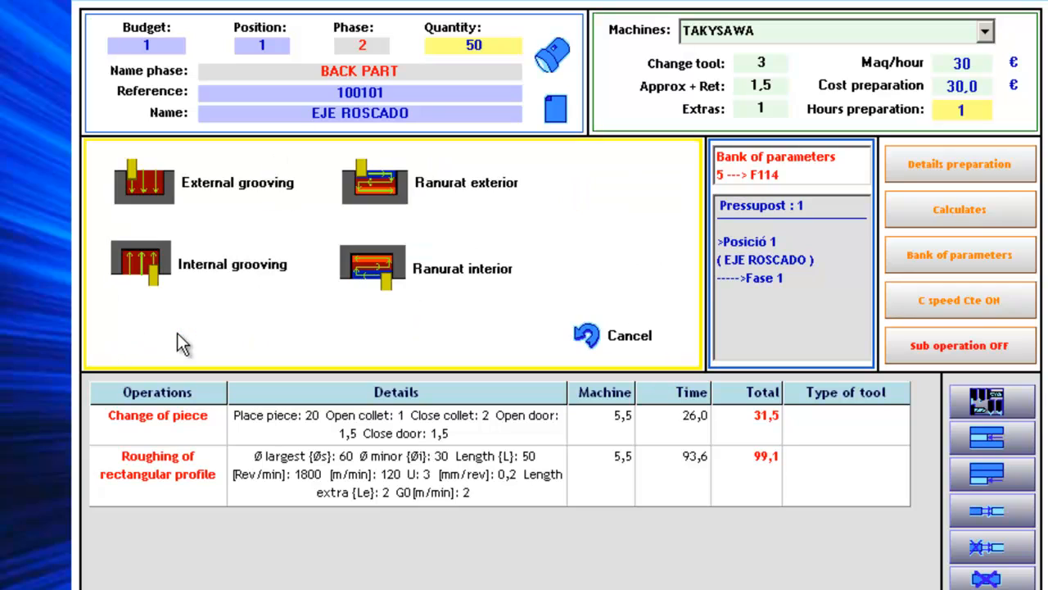
pyautogui.click(387, 195)
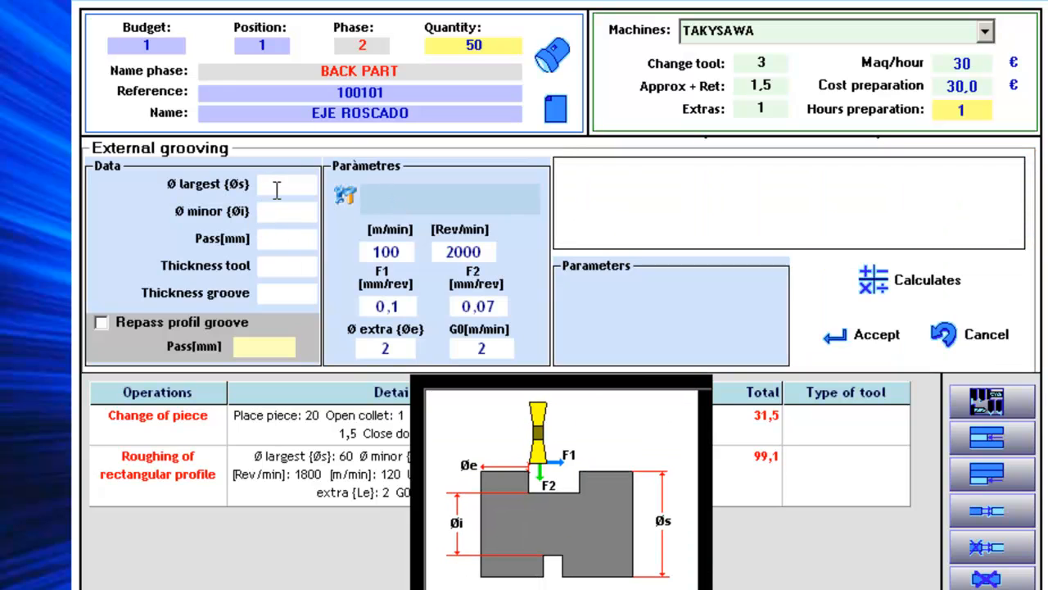
pyautogui.click(276, 189)
pyautogui.write('30')
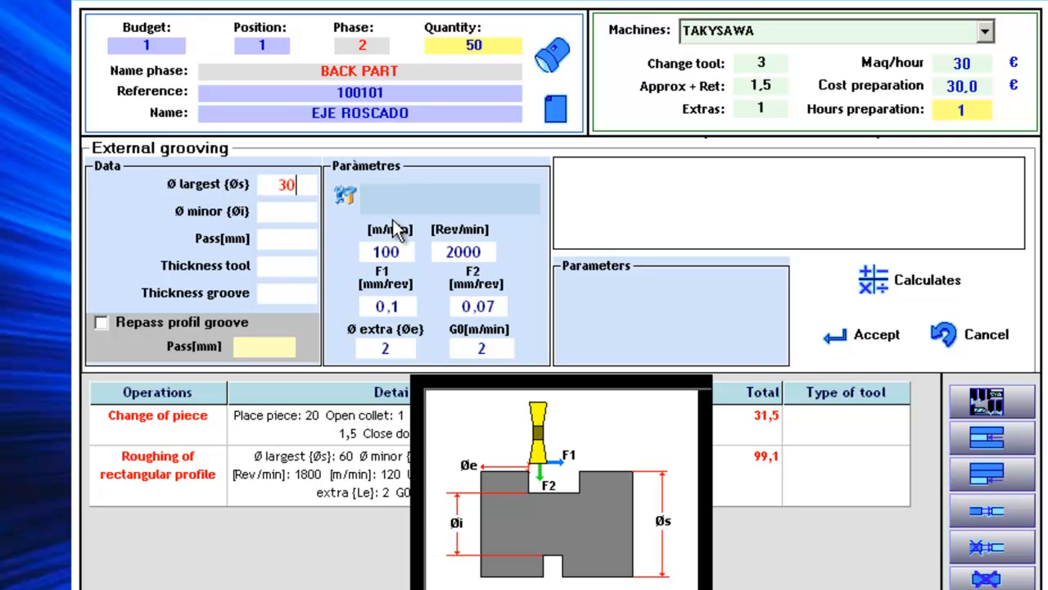
pyautogui.press('Tab')
pyautogui.write('25')
pyautogui.press('Tab')
pyautogui.write('4')
pyautogui.press('Tab')
pyautogui.write('20')
pyautogui.press('Tab')
pyautogui.write('2')
pyautogui.press('Return')
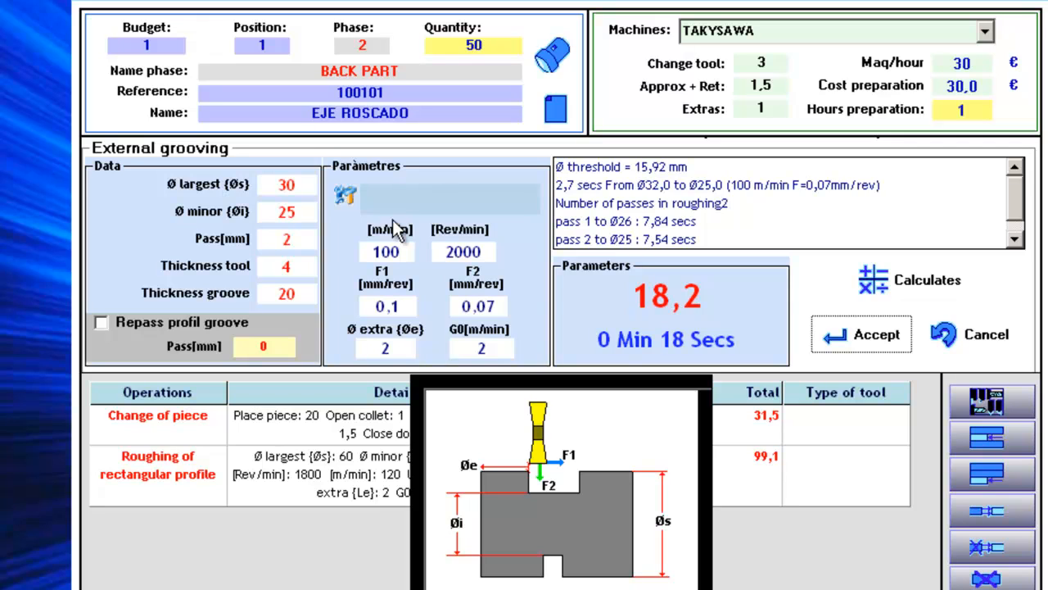
# Enable repassing of the groove profile with a 0,2 mm pass and accept the grooving operation.
pyautogui.click(101, 322)
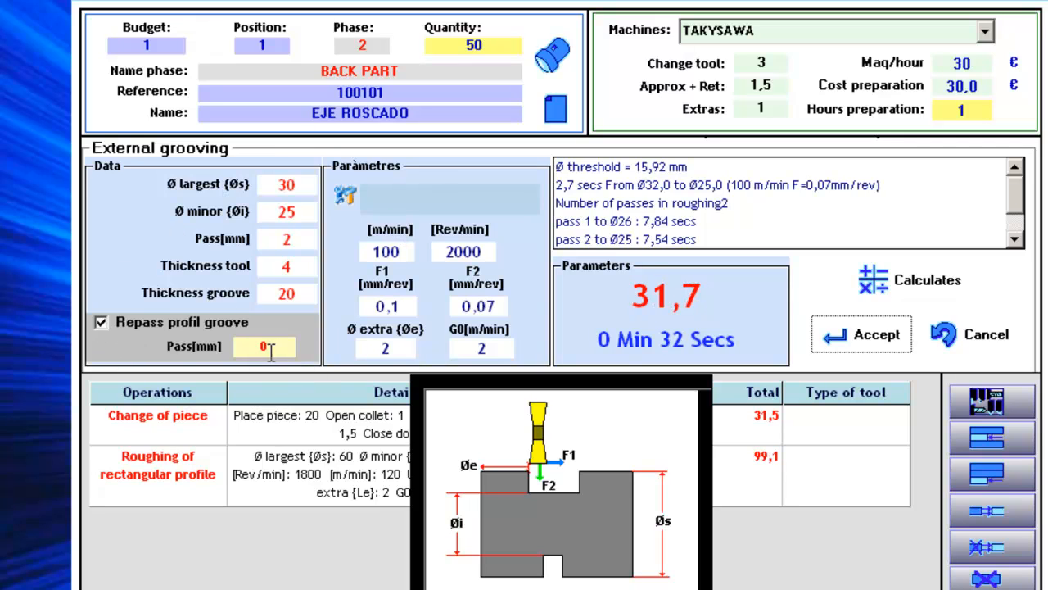
pyautogui.click(271, 348)
pyautogui.write(',2')
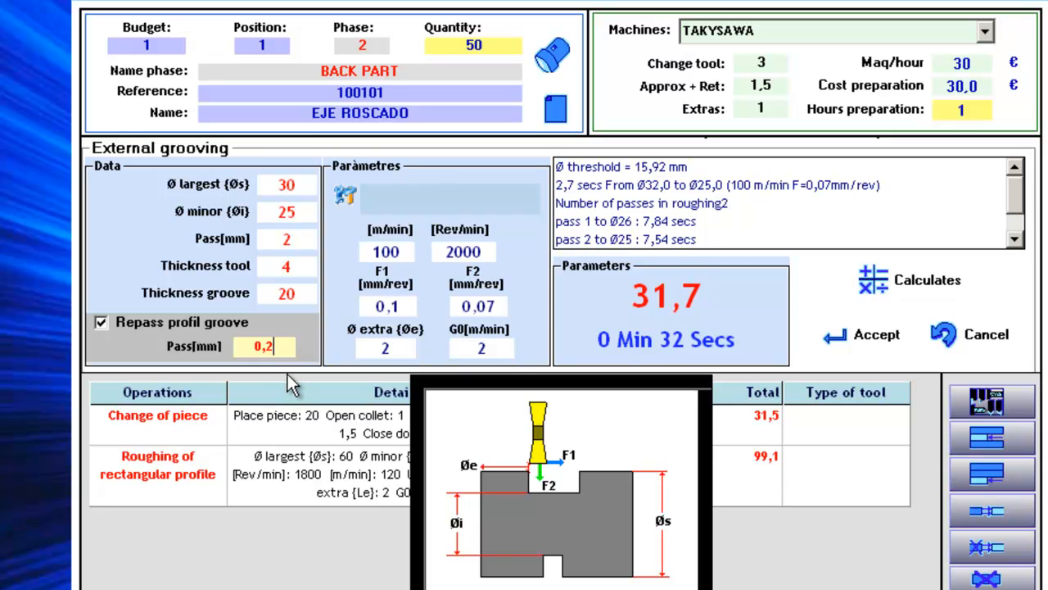
pyautogui.press('Return')
pyautogui.click(870, 350)
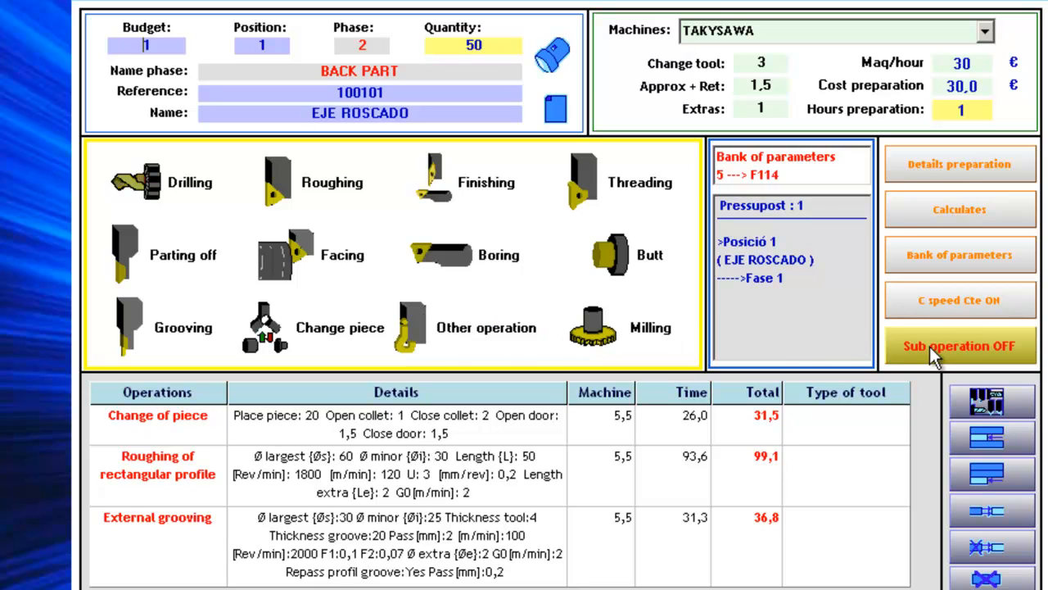
# Add a facing operation with bar diameter 60 as a sub operation, switching sub operation mode on only for this entry.
pyautogui.click(960, 345)
pyautogui.click(336, 265)
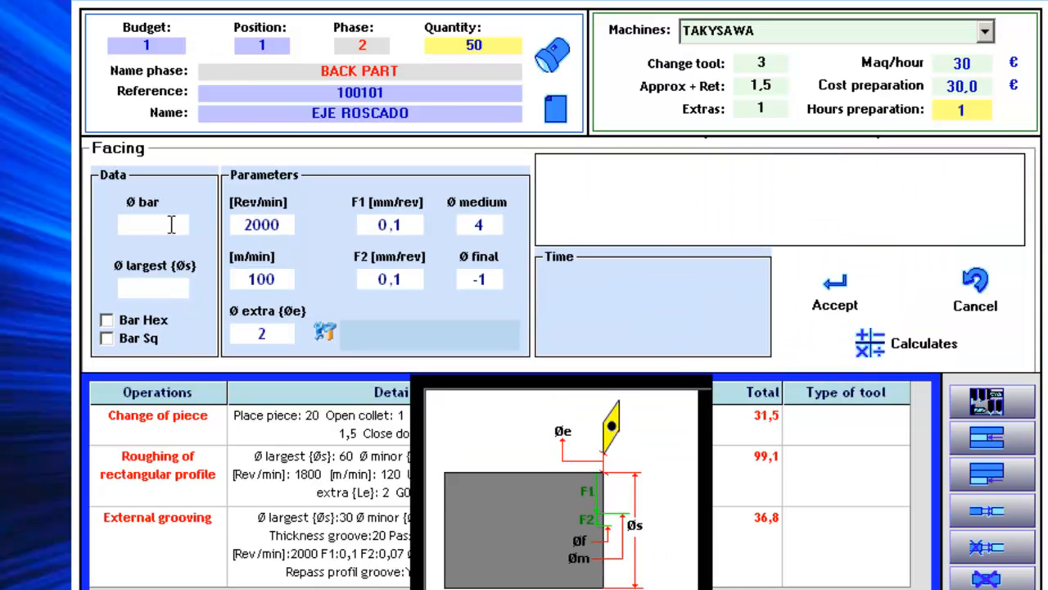
pyautogui.write('60')
pyautogui.press('Return')
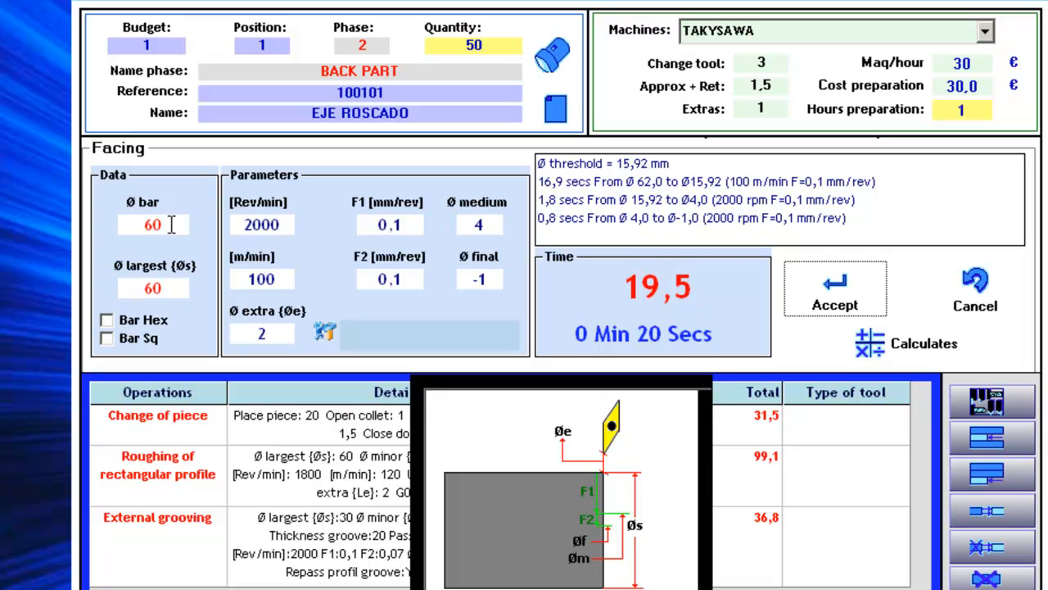
pyautogui.click(832, 309)
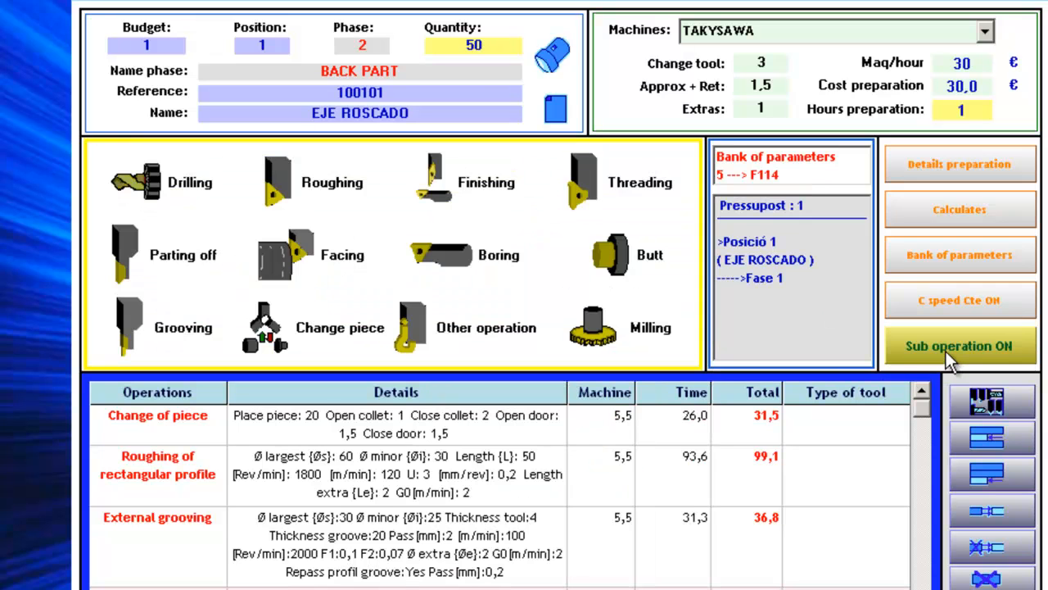
pyautogui.click(946, 351)
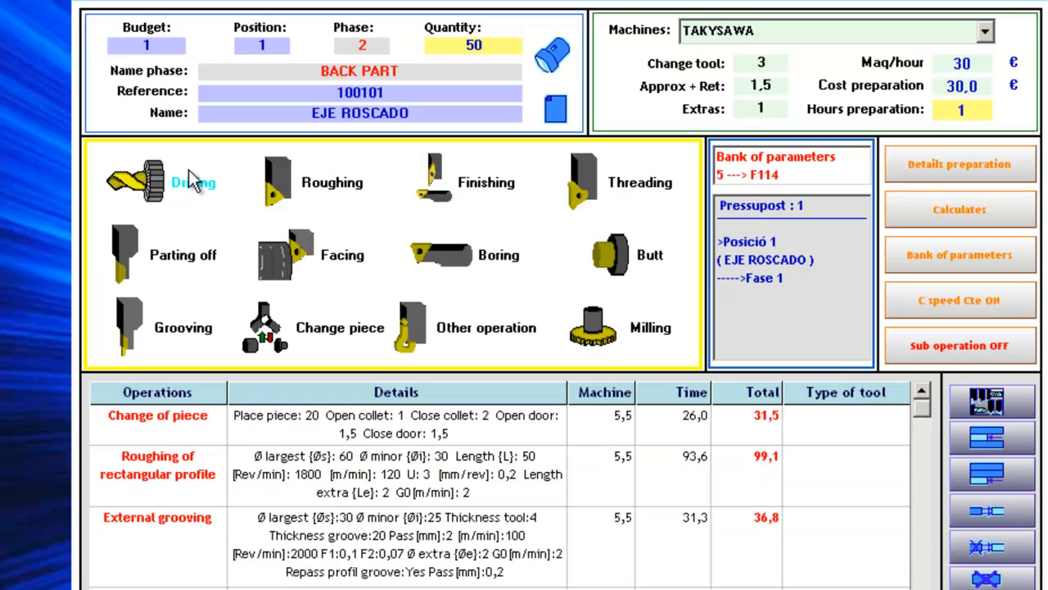
# Add a centre drilling operation with drilling diameter 6, keeping the calculated tip length and revolutions.
pyautogui.click(192, 182)
pyautogui.click(188, 185)
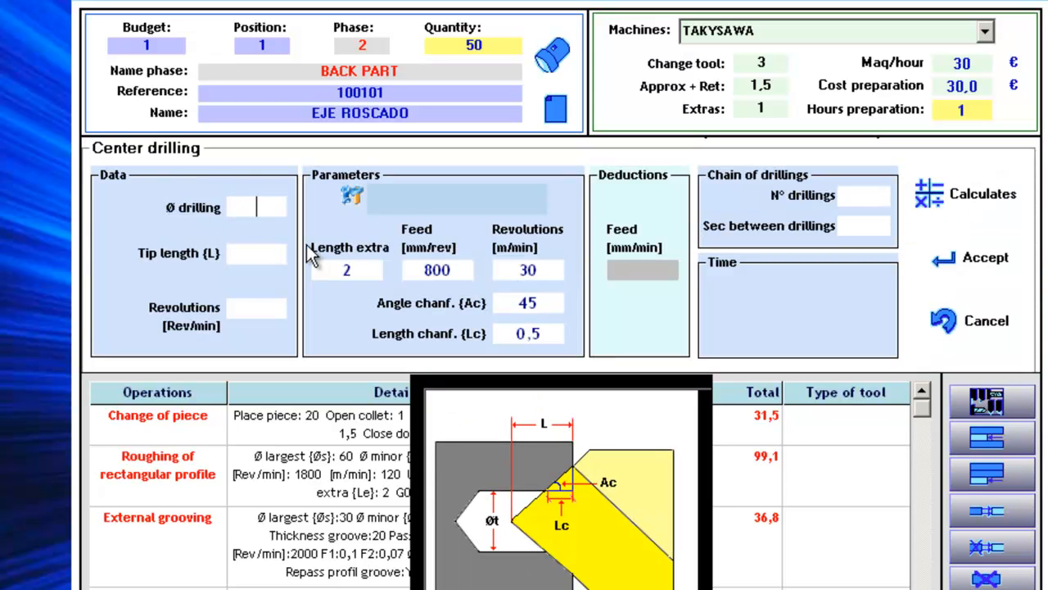
pyautogui.write('6')
pyautogui.press('Return')
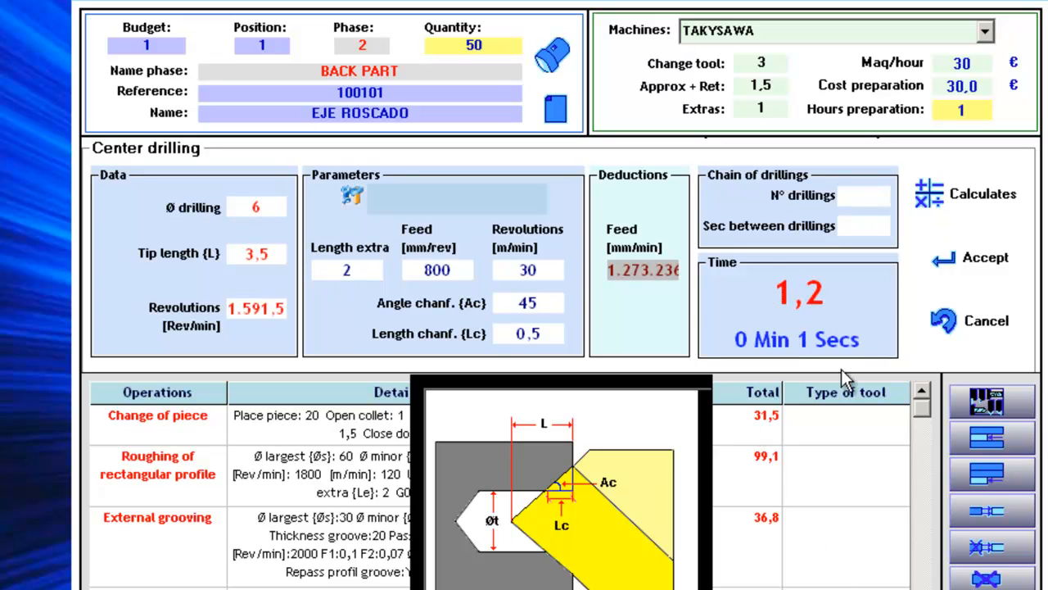
pyautogui.click(973, 258)
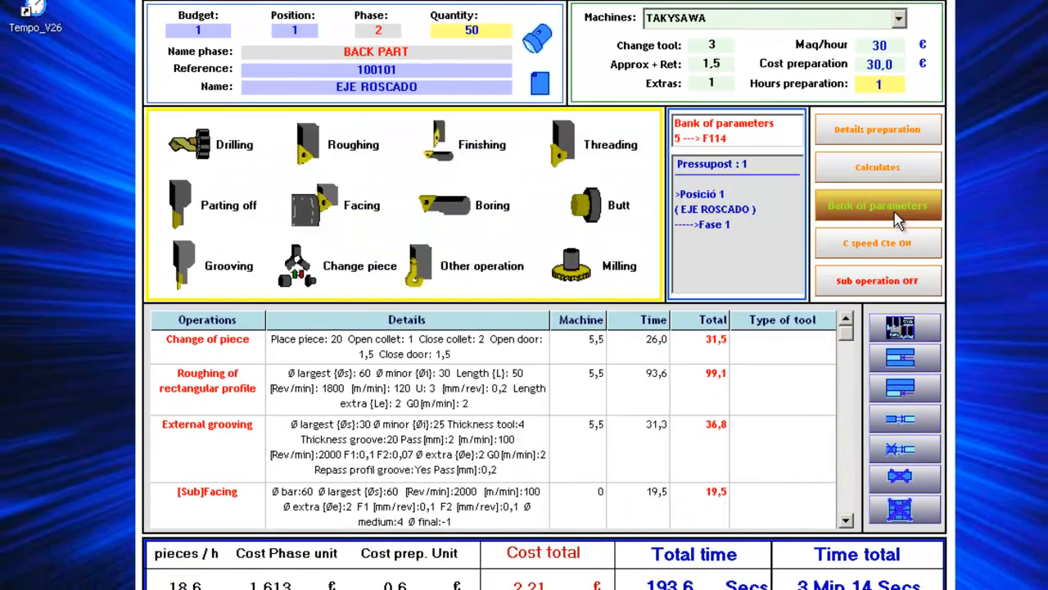
# Add a standard drilling operation with drill diameter 5,1 and point length 13,6.
pyautogui.click(850, 503)
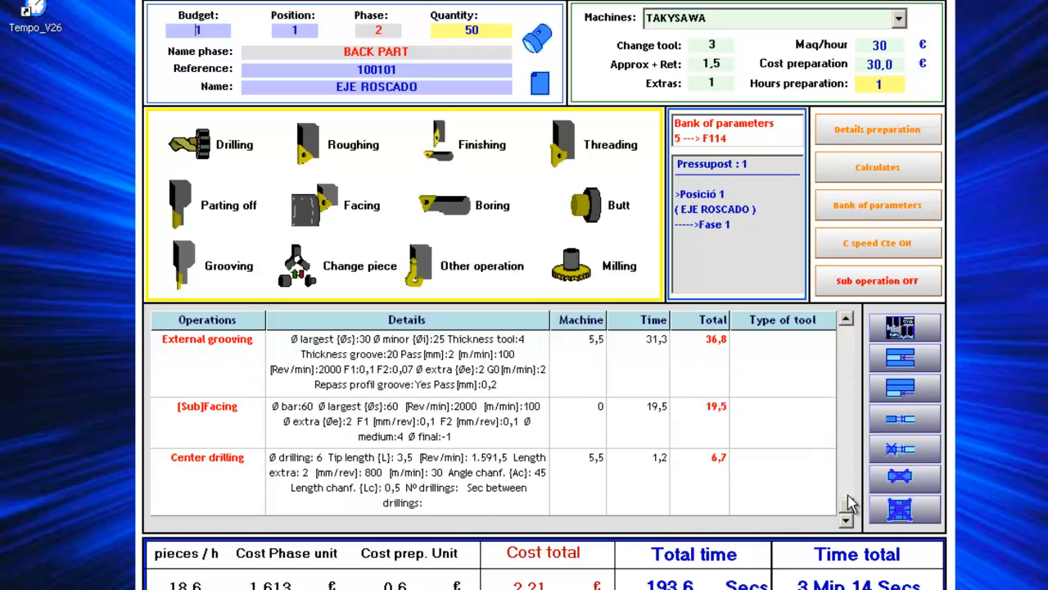
pyautogui.click(229, 145)
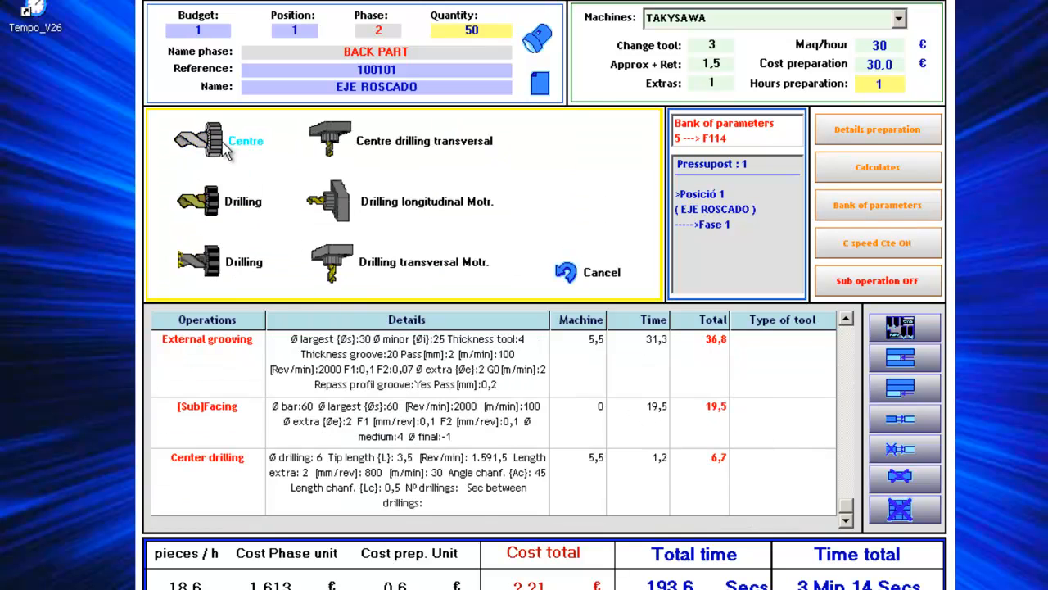
pyautogui.click(233, 203)
pyautogui.click(270, 156)
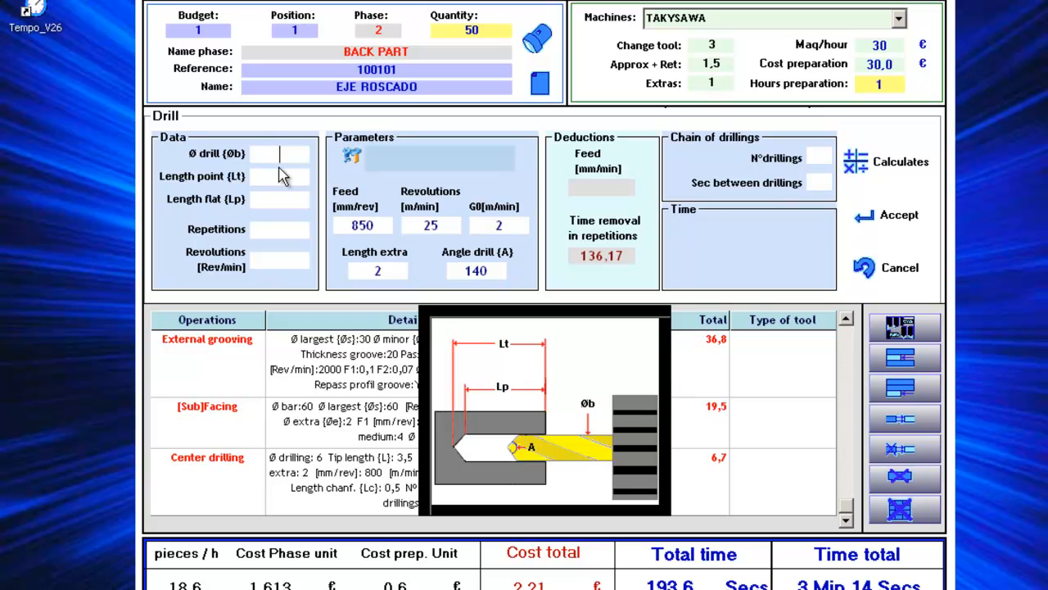
pyautogui.write('5.1')
pyautogui.write('13,6')
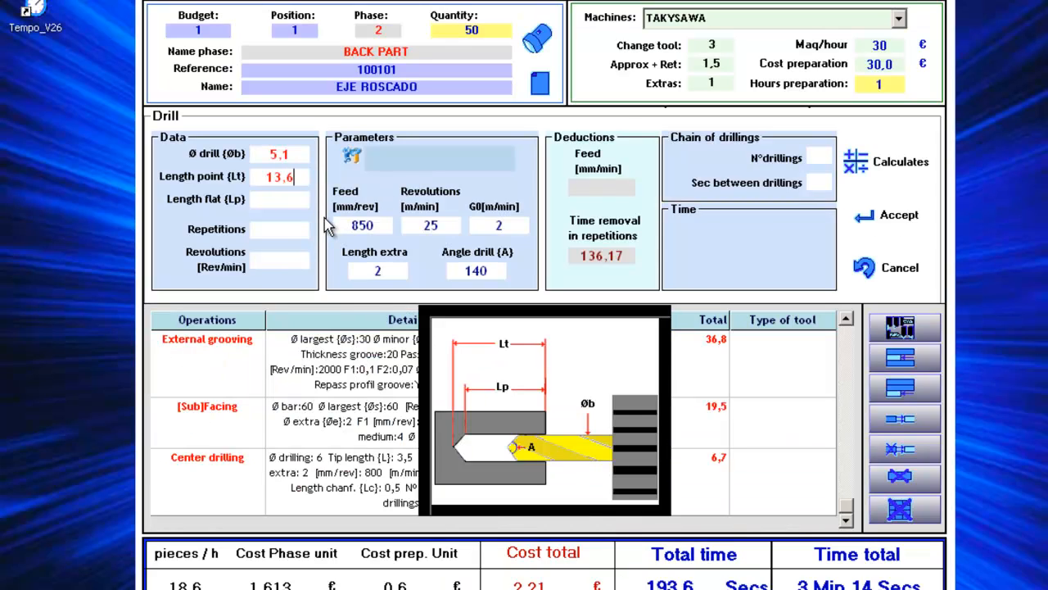
pyautogui.press('Return')
pyautogui.click(899, 218)
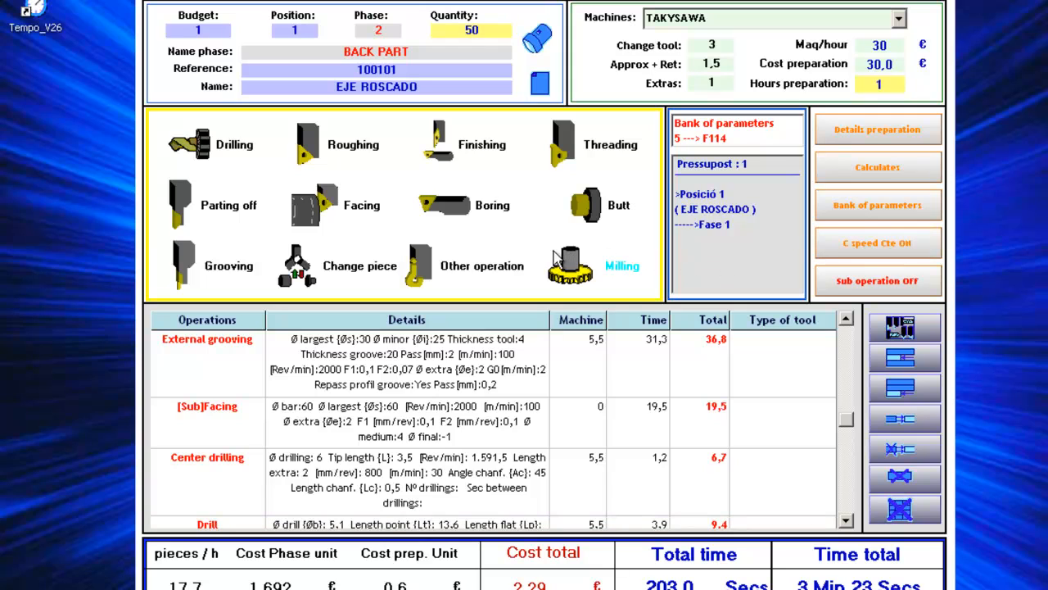
# Add a threading with tap operation with thread length 12 and pitch 1.
pyautogui.click(590, 157)
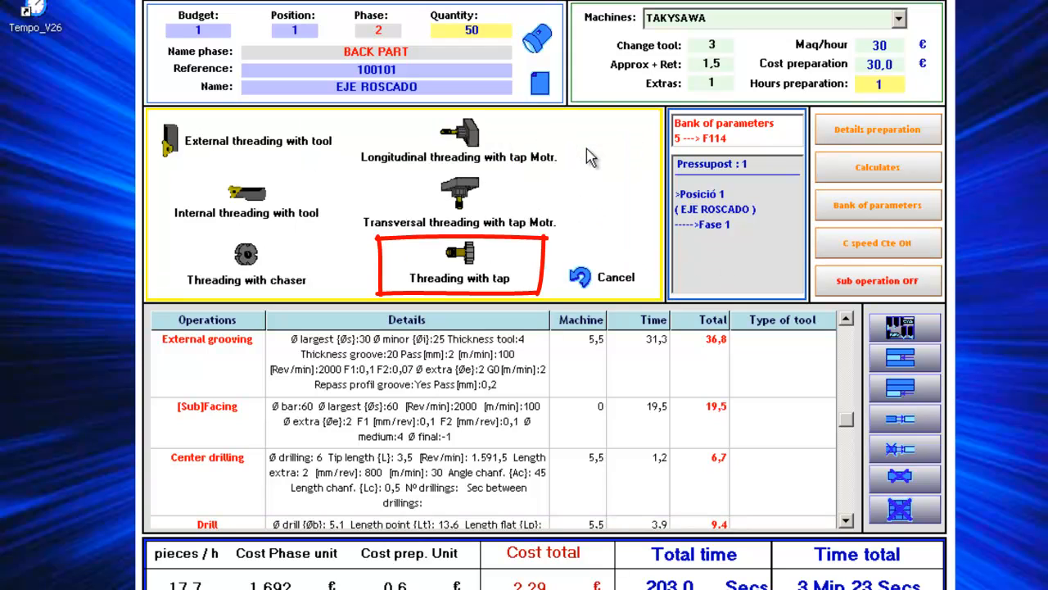
pyautogui.click(404, 263)
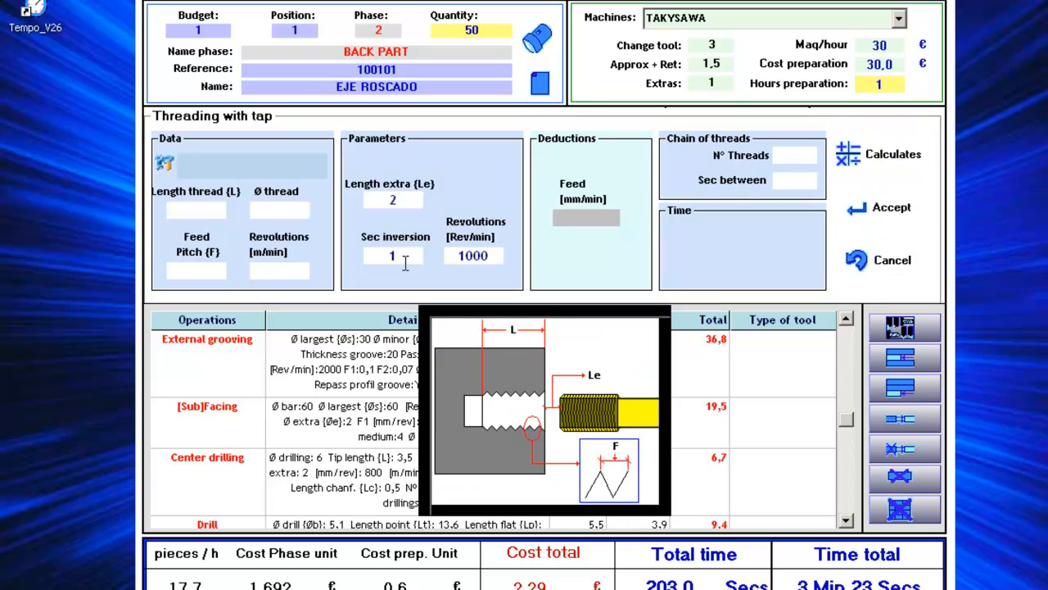
pyautogui.click(186, 210)
pyautogui.write('12')
pyautogui.press('Tab')
pyautogui.write('1')
pyautogui.press('Return')
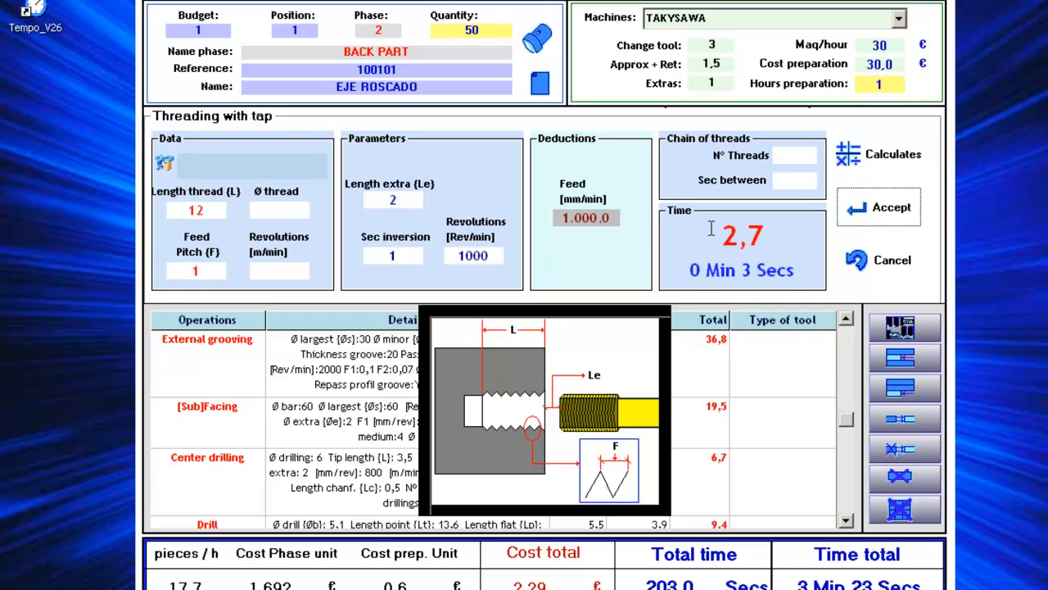
pyautogui.click(896, 218)
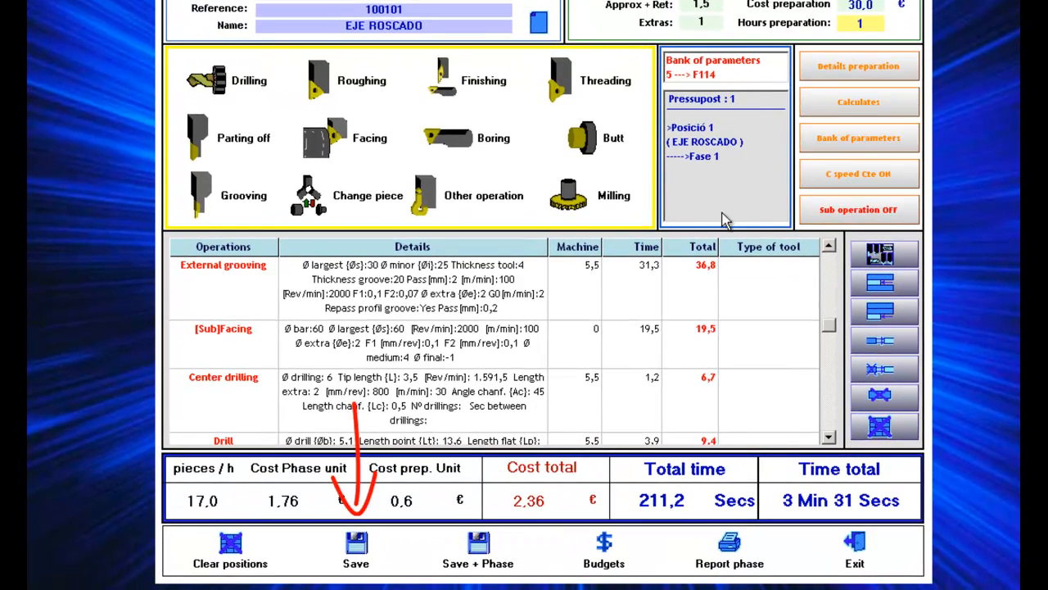
# Save the BACK PART phase and open the budgets.
pyautogui.click(366, 556)
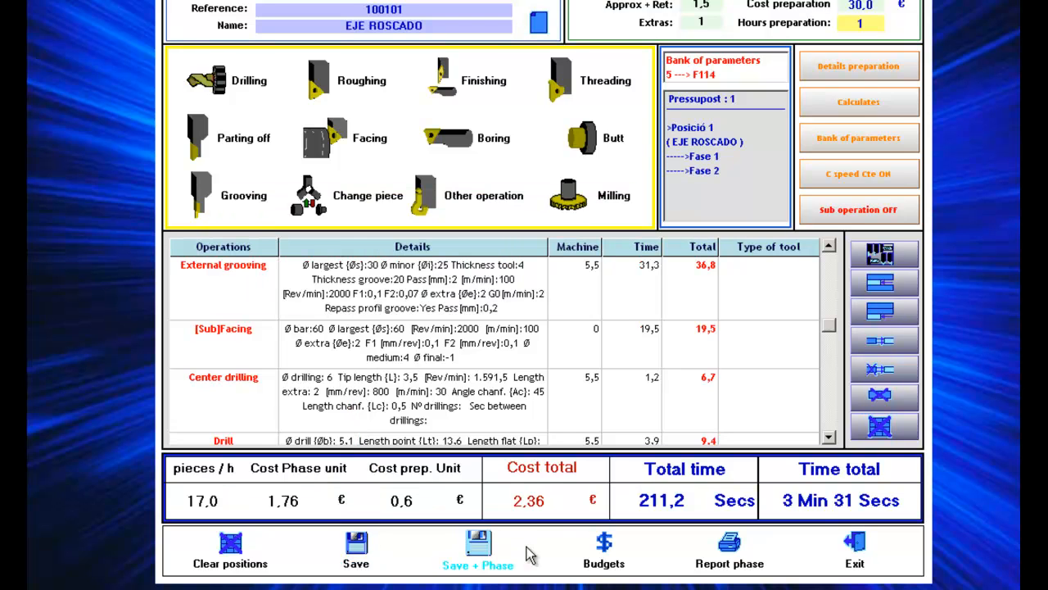
pyautogui.click(602, 551)
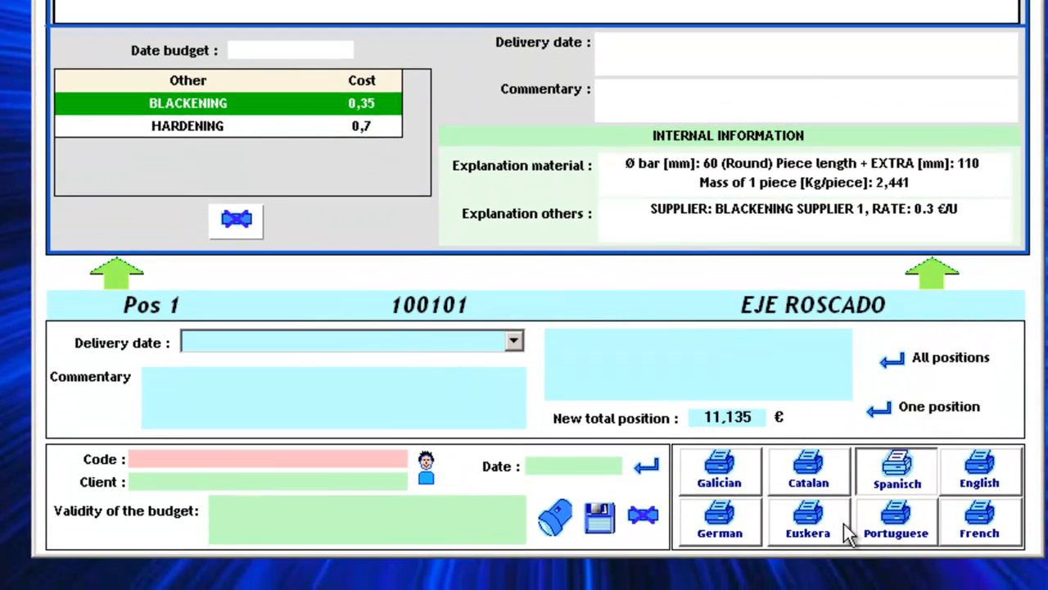
# Choose English as the budget's print language and set position 1's delivery date to 10 working days from purchase order date.
pyautogui.click(979, 469)
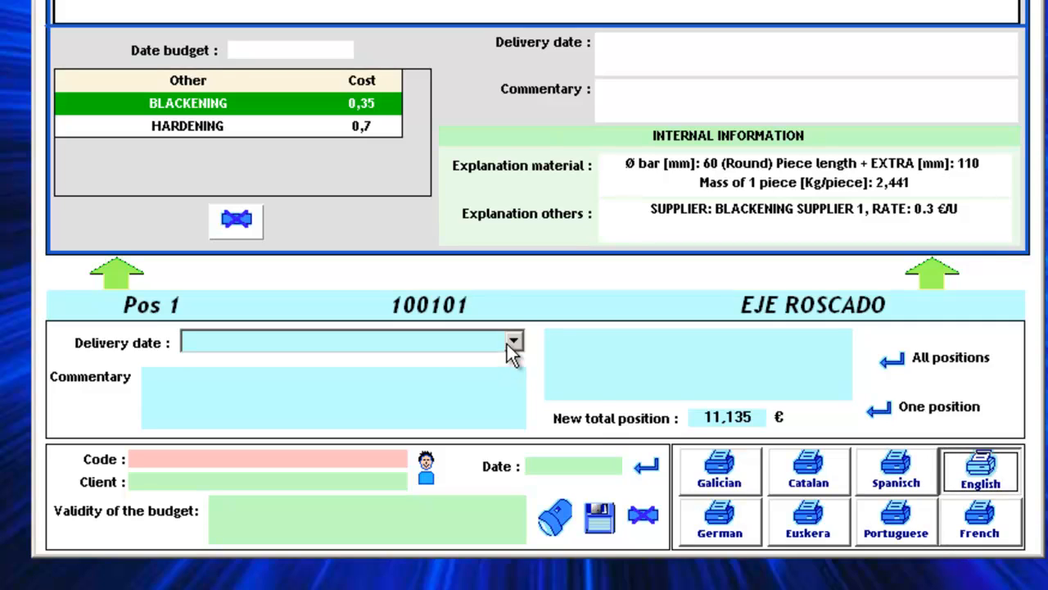
pyautogui.click(512, 340)
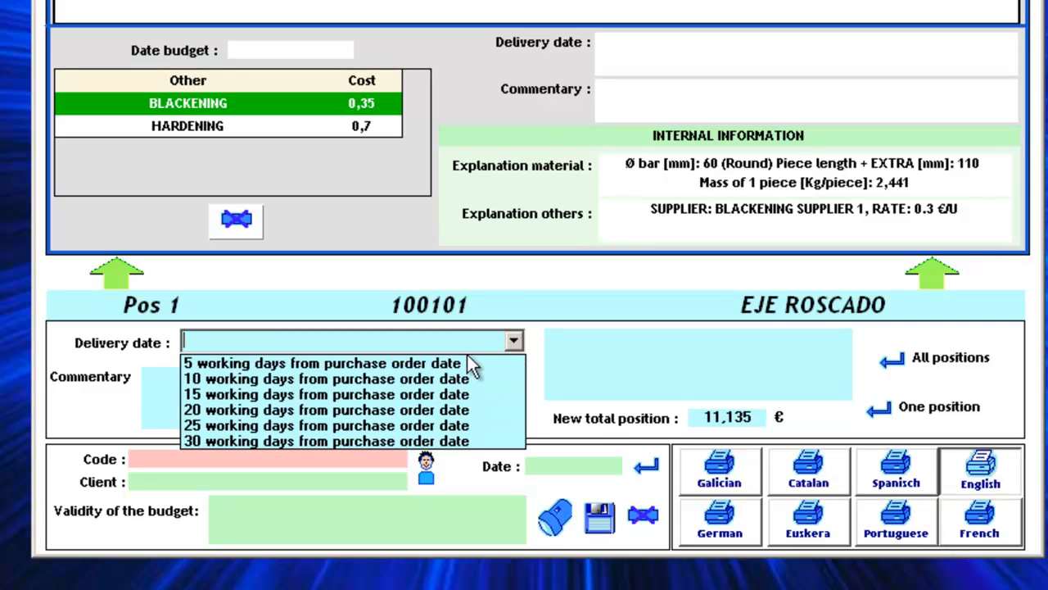
pyautogui.click(389, 379)
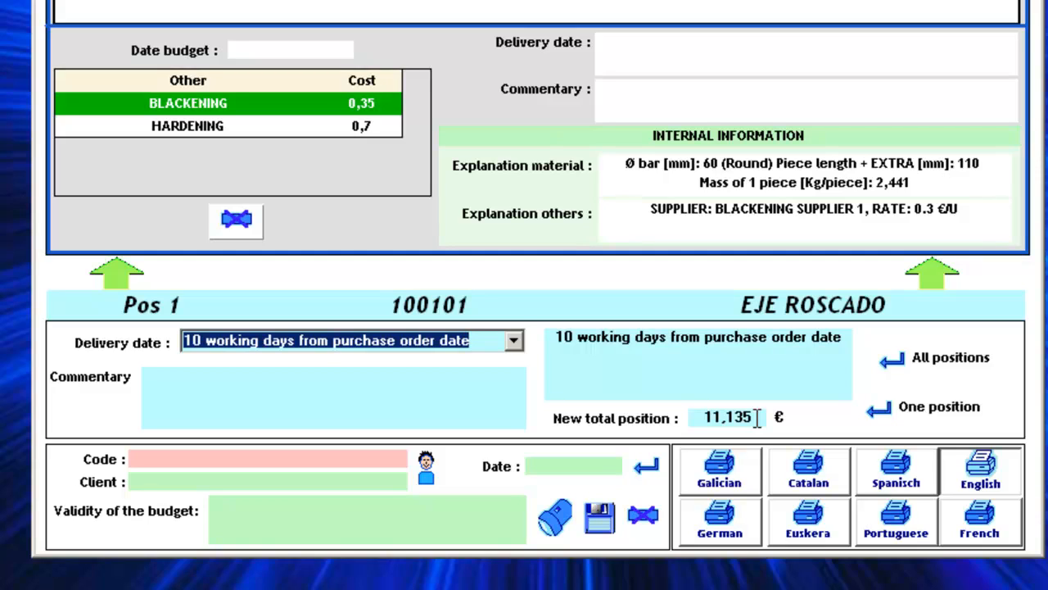
# Set the new total of position 1 to 11,5 € and apply it to that one position.
pyautogui.moveTo(757, 417); pyautogui.dragTo(726, 417)
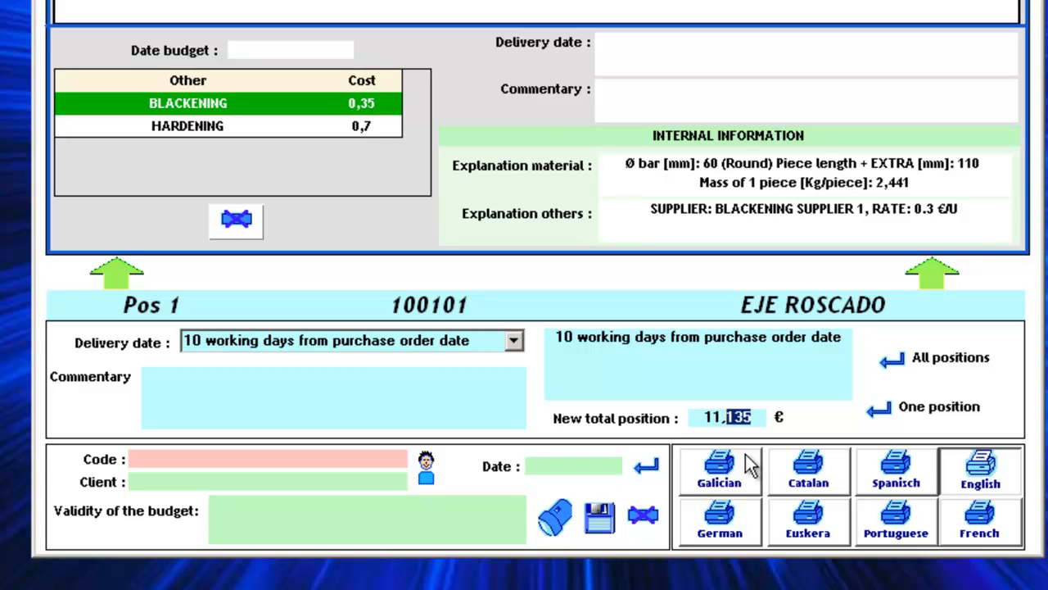
pyautogui.write('5')
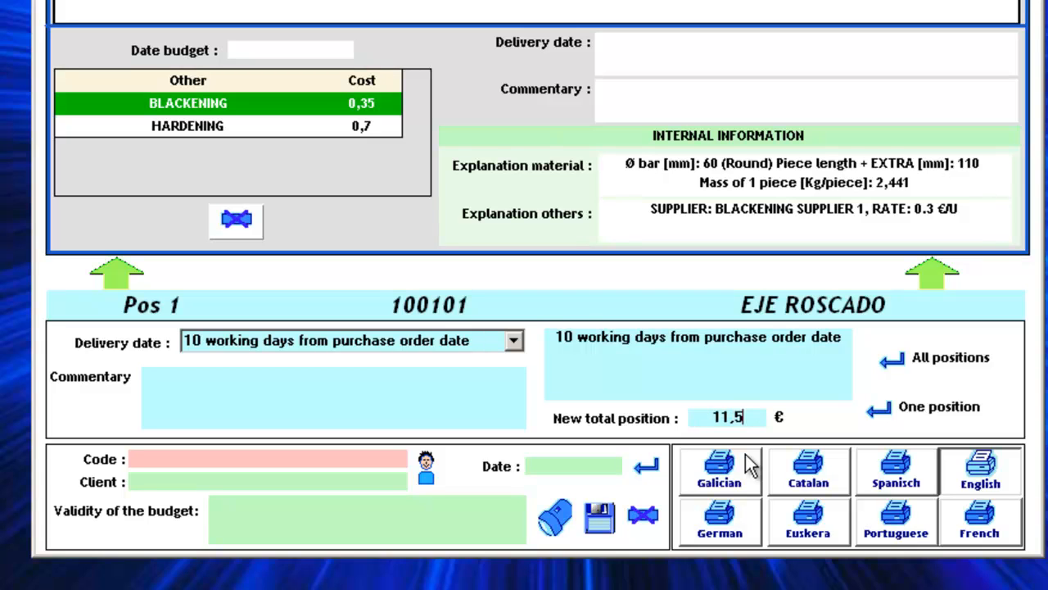
pyautogui.click(928, 416)
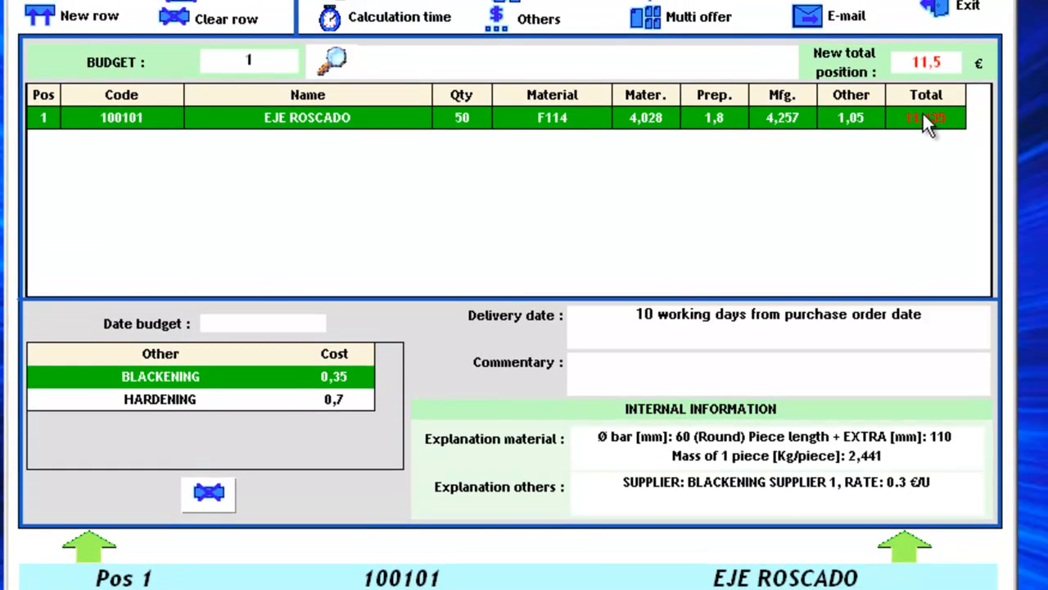
pyautogui.doubleClick(925, 63)
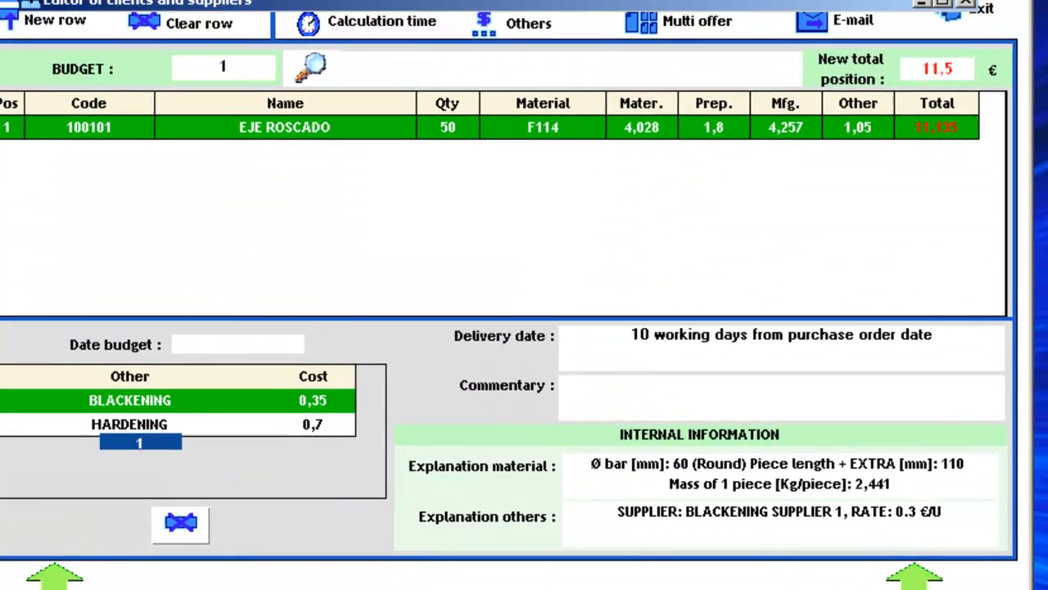
# Assign the client to the budget by entering the customer's code.
pyautogui.click(534, 418)
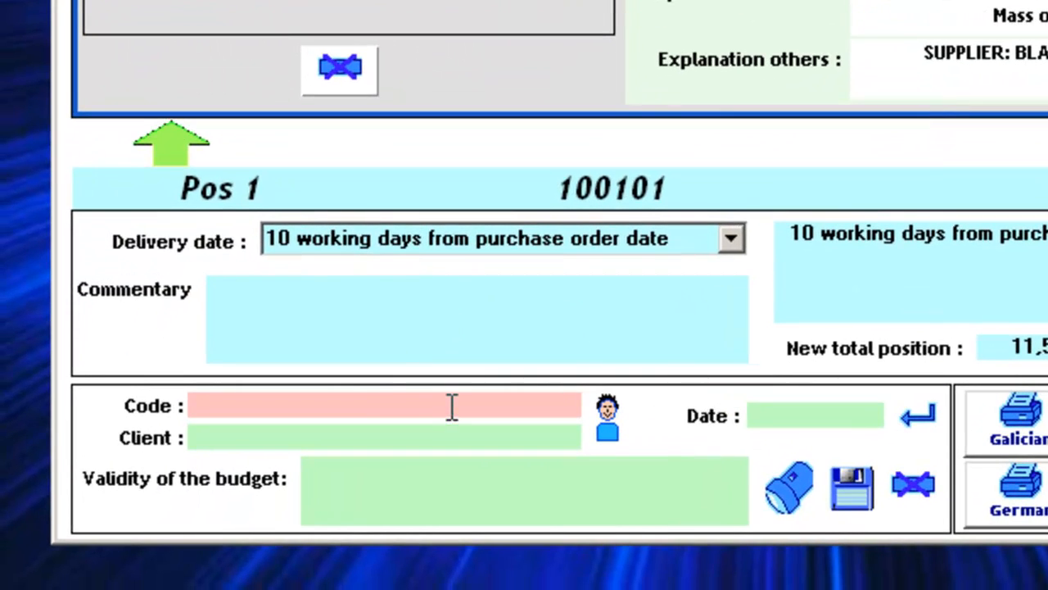
pyautogui.click(452, 407)
pyautogui.write('6')
pyautogui.press('Return')
# Date the budget 30/12/2012, load the validity text THIS QUOTATION WILL EXPIRE IN 4 WEEKS, and apply the client data to the budget.
pyautogui.click(838, 416)
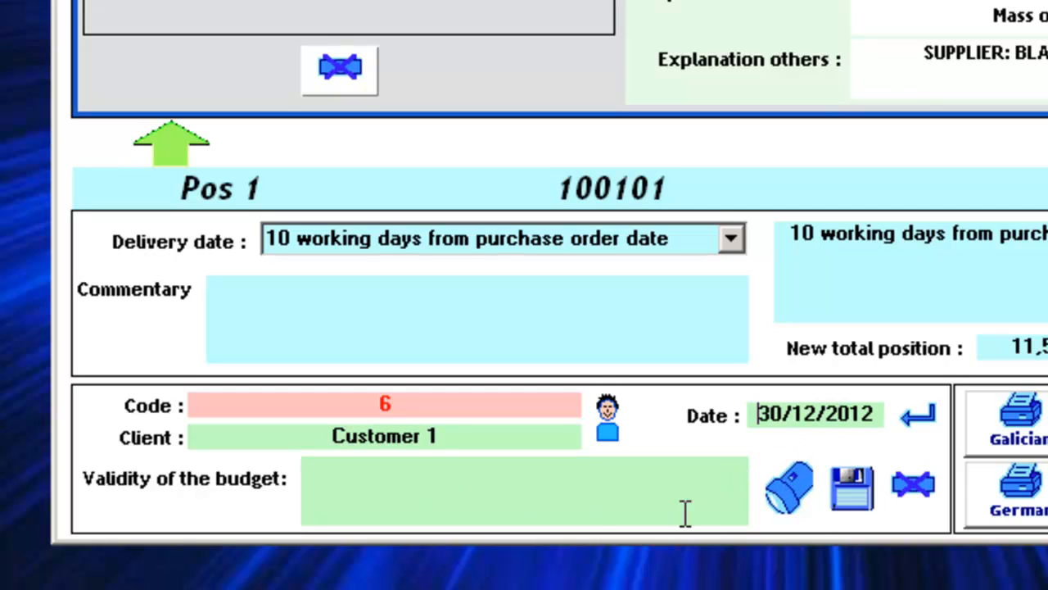
pyautogui.click(802, 508)
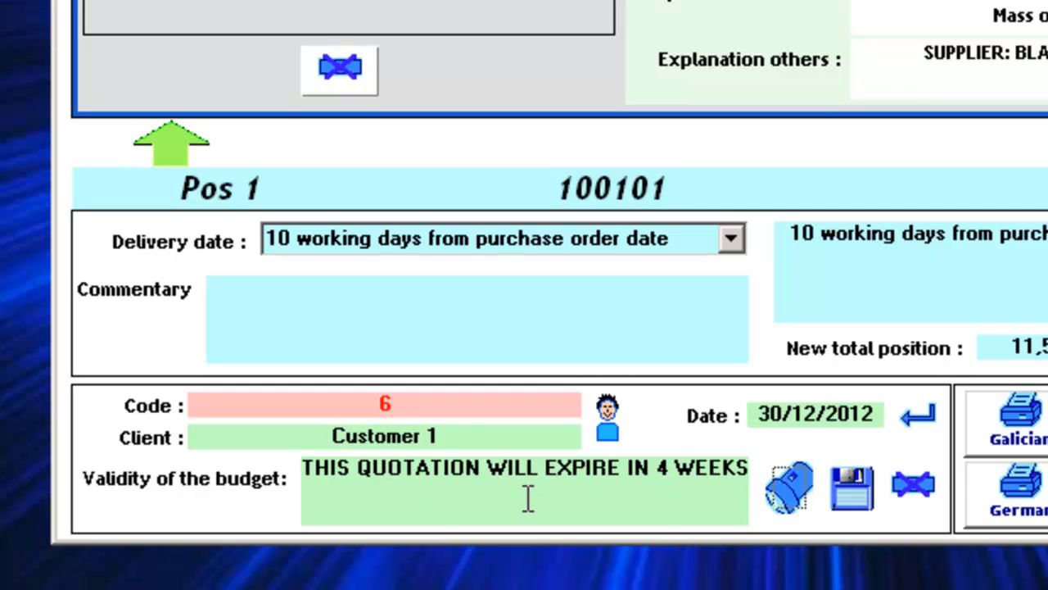
pyautogui.click(919, 414)
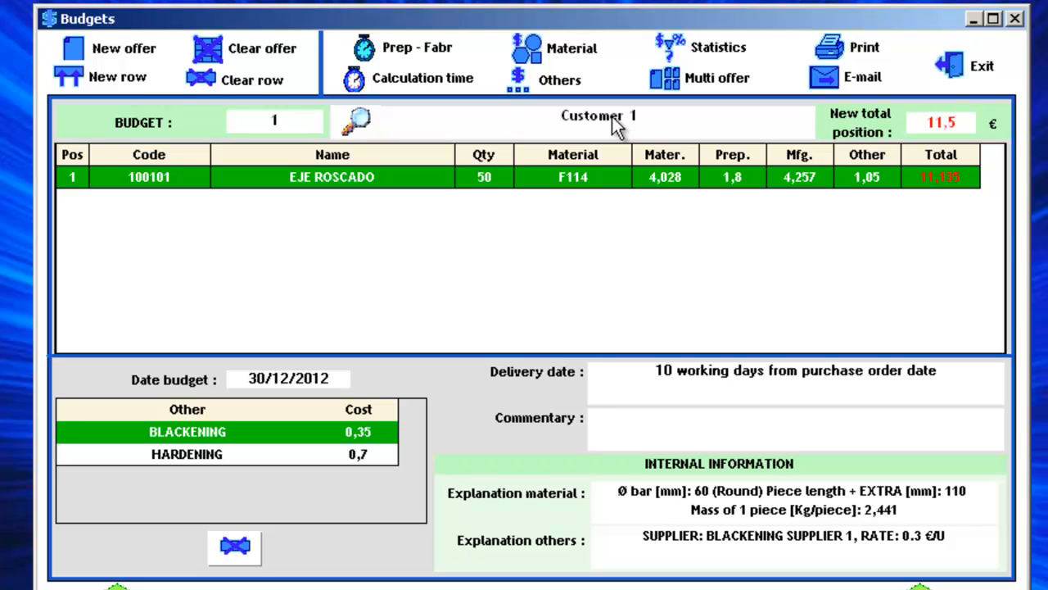
# Generate the printable English quotation and view its print options without printing.
pyautogui.click(861, 57)
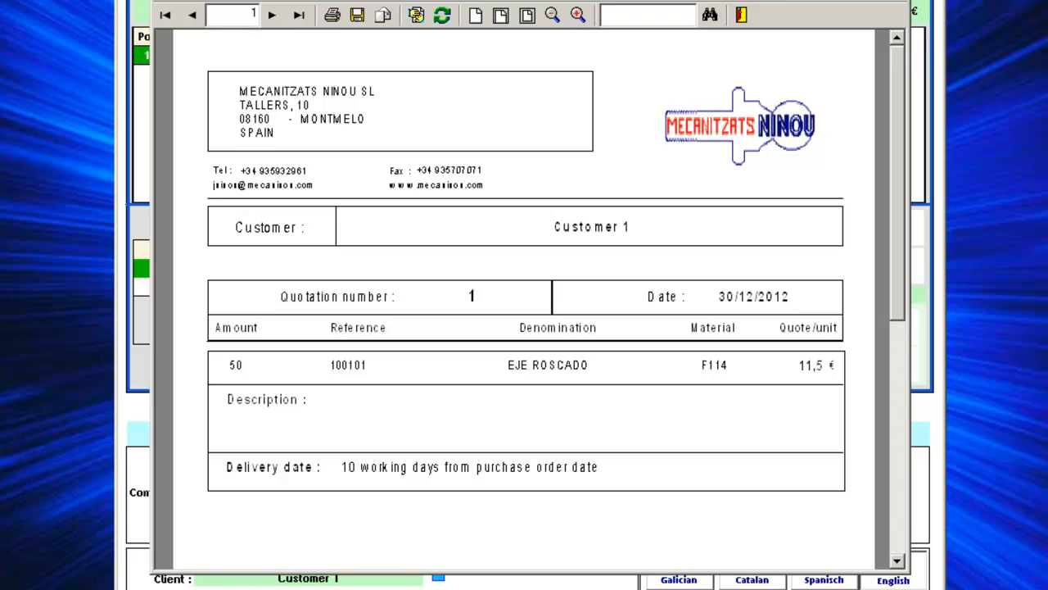
pyautogui.click(334, 23)
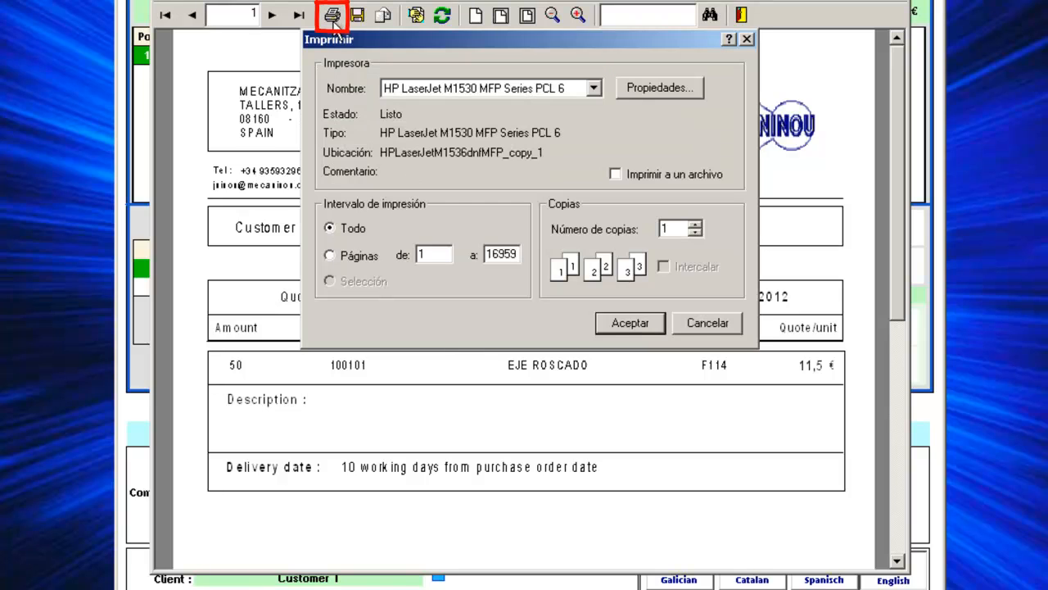
pyautogui.click(702, 321)
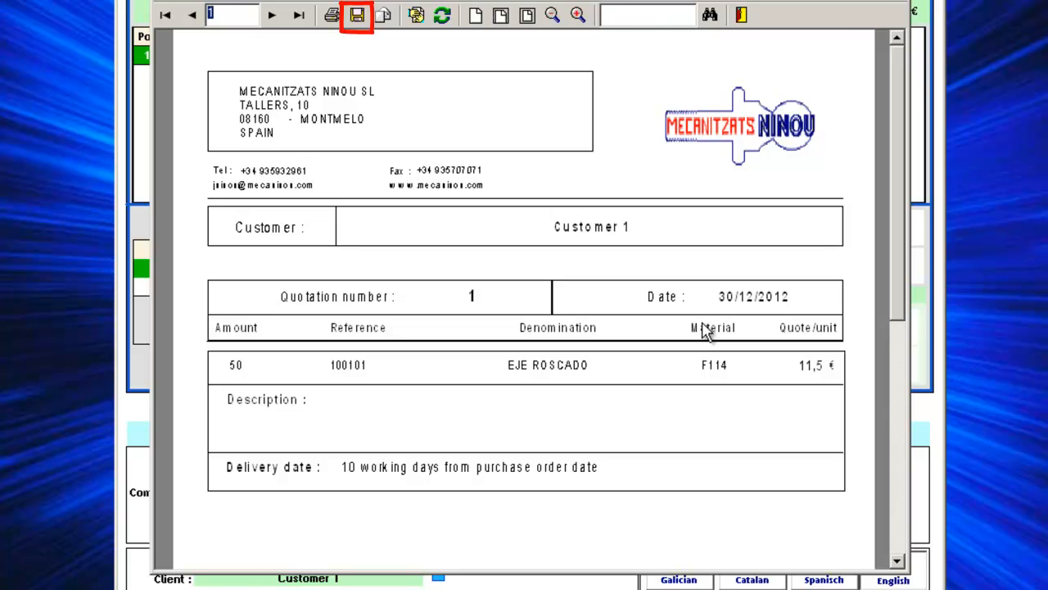
# Save the quotation as a compressed PDF named 1 in the presupuestos folder of TEMPO, and close the preview.
pyautogui.click(358, 16)
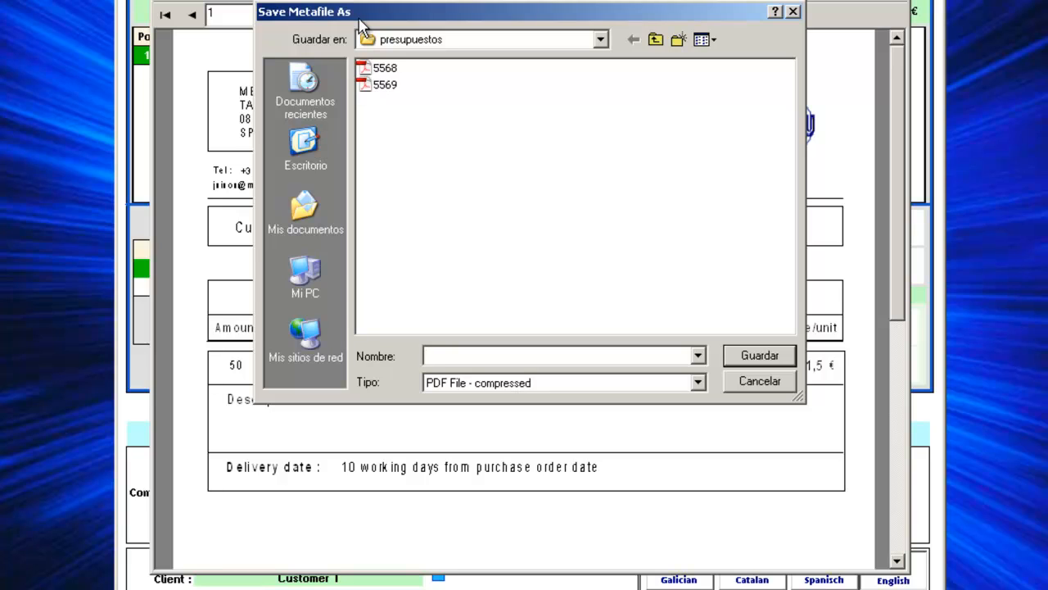
pyautogui.click(659, 45)
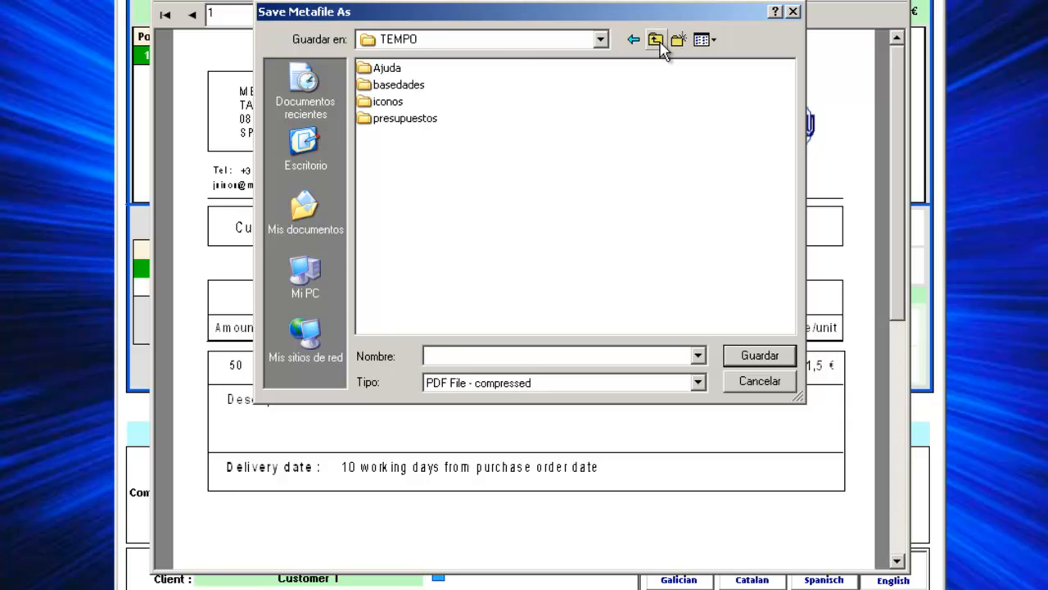
pyautogui.click(656, 41)
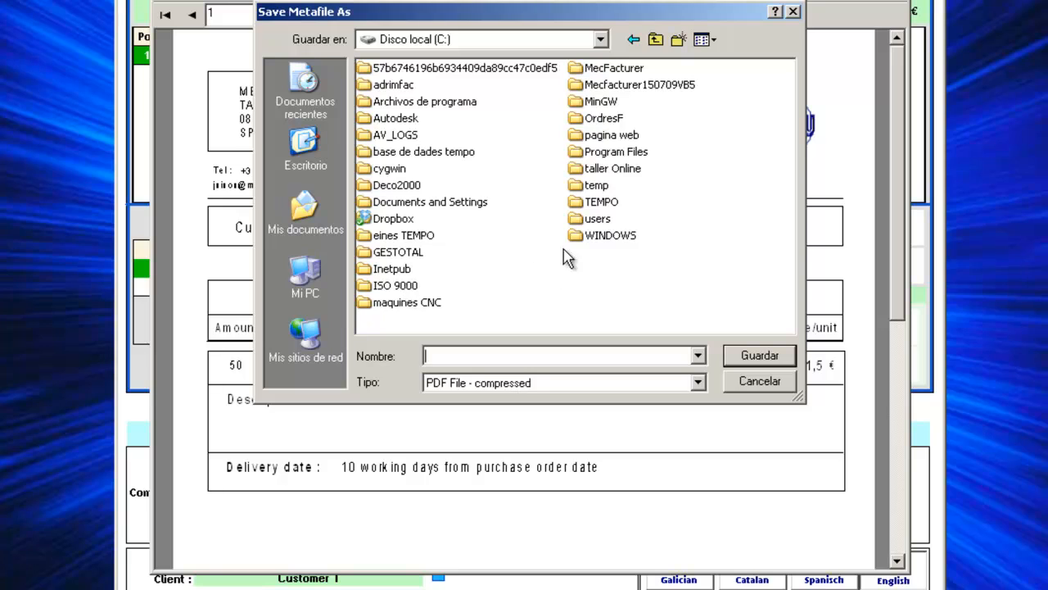
pyautogui.doubleClick(596, 203)
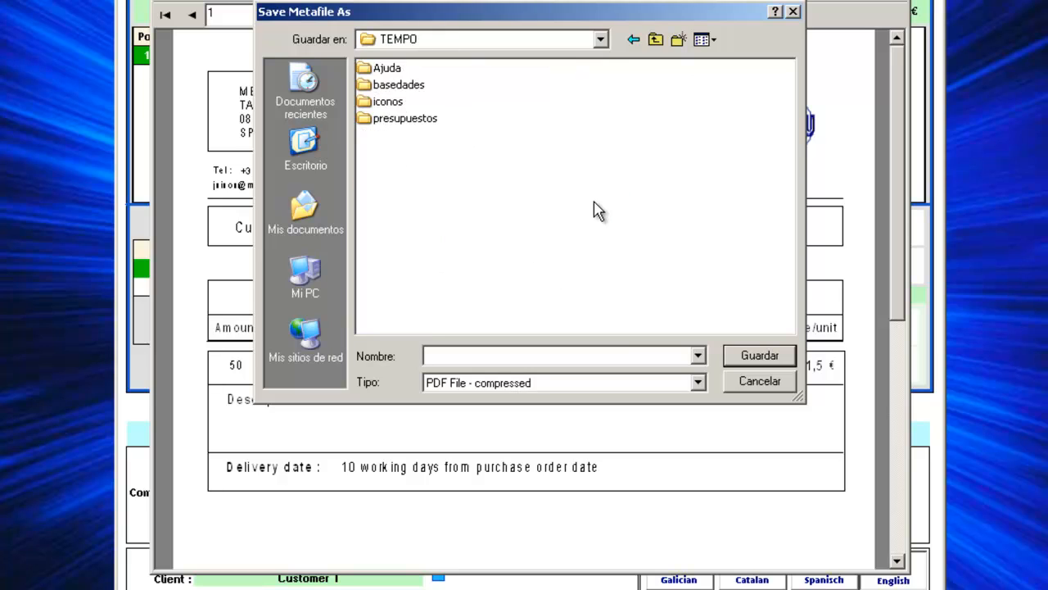
pyautogui.doubleClick(410, 122)
pyautogui.click(484, 358)
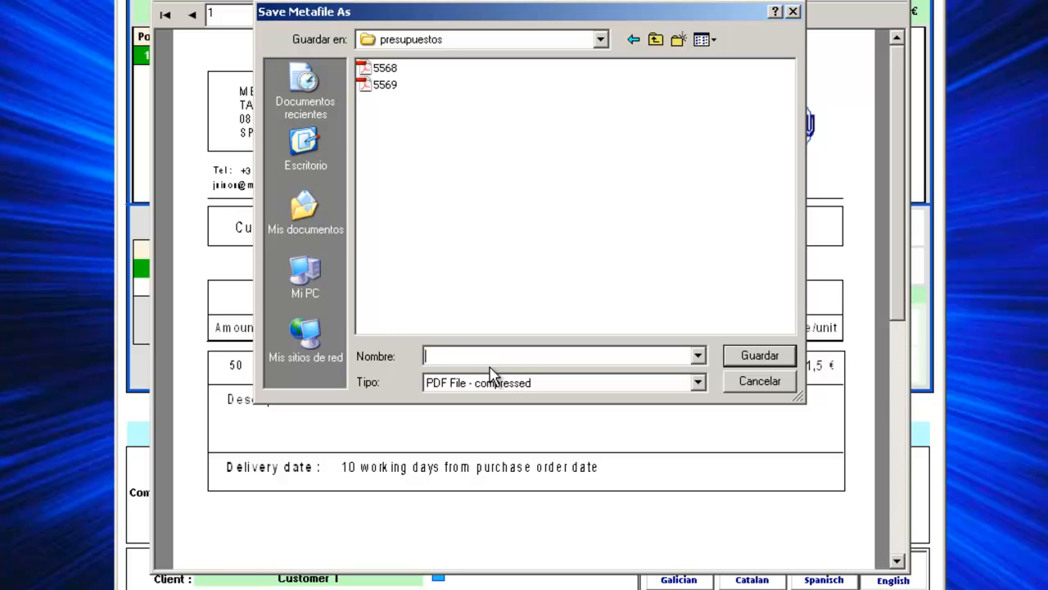
pyautogui.write('1')
pyautogui.click(750, 357)
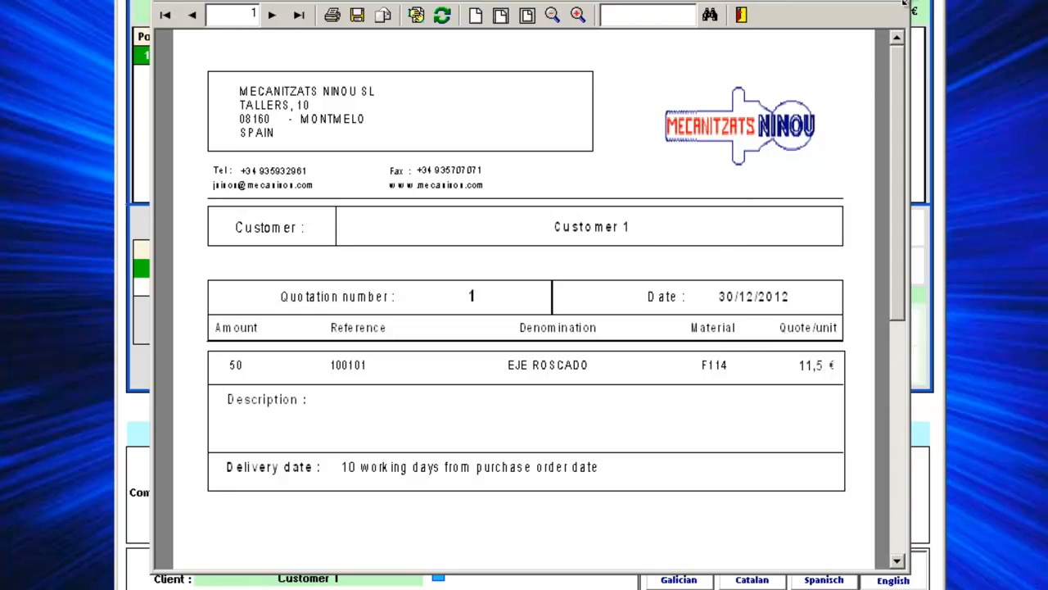
pyautogui.click(903, 4)
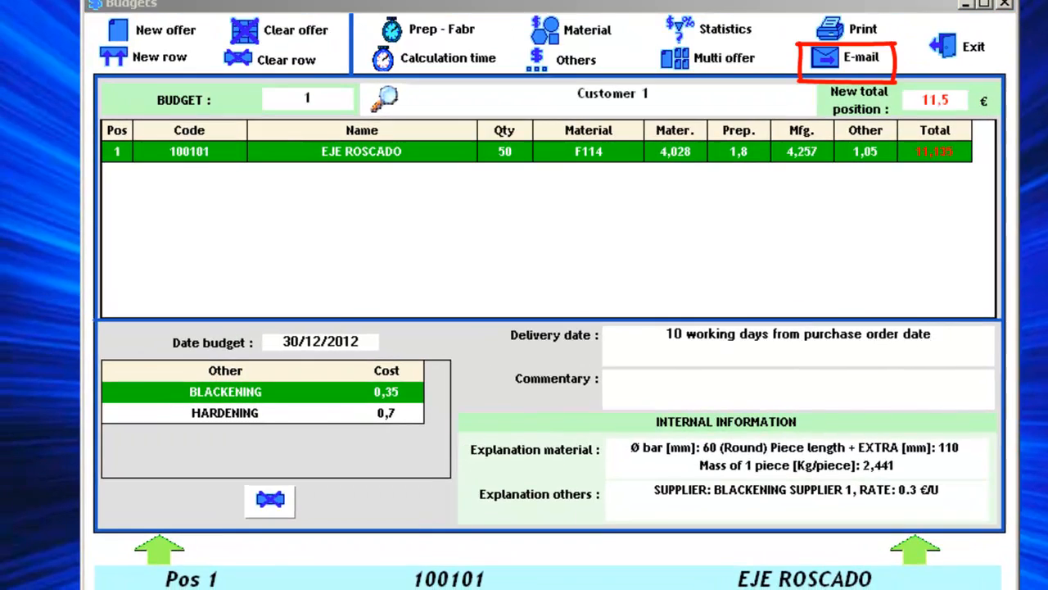
# Send the customer the Quotation e-mail with 1.pdf attached, and exit the budgets.
pyautogui.click(856, 59)
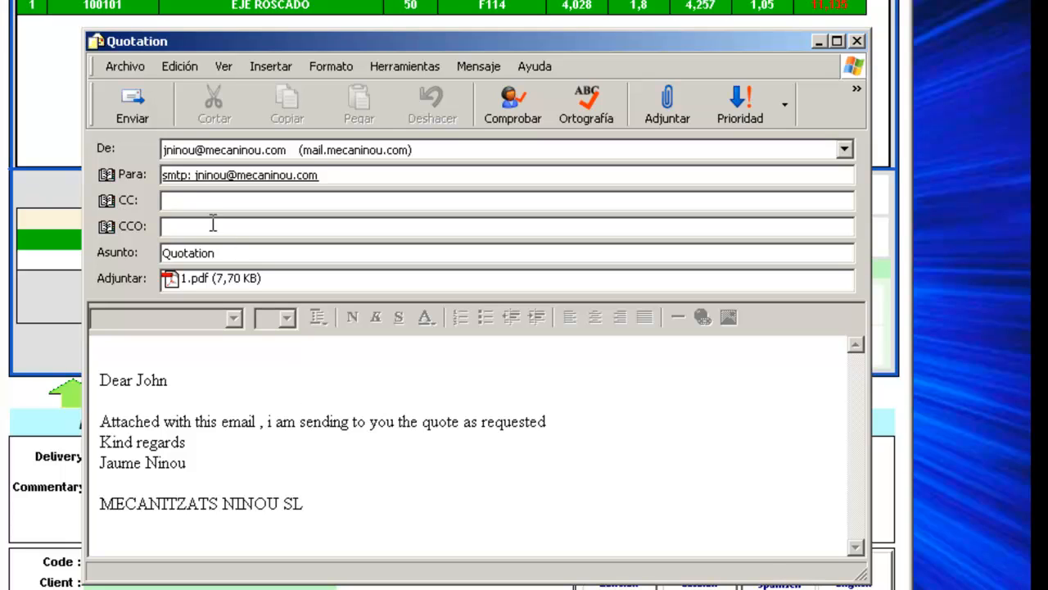
pyautogui.click(135, 103)
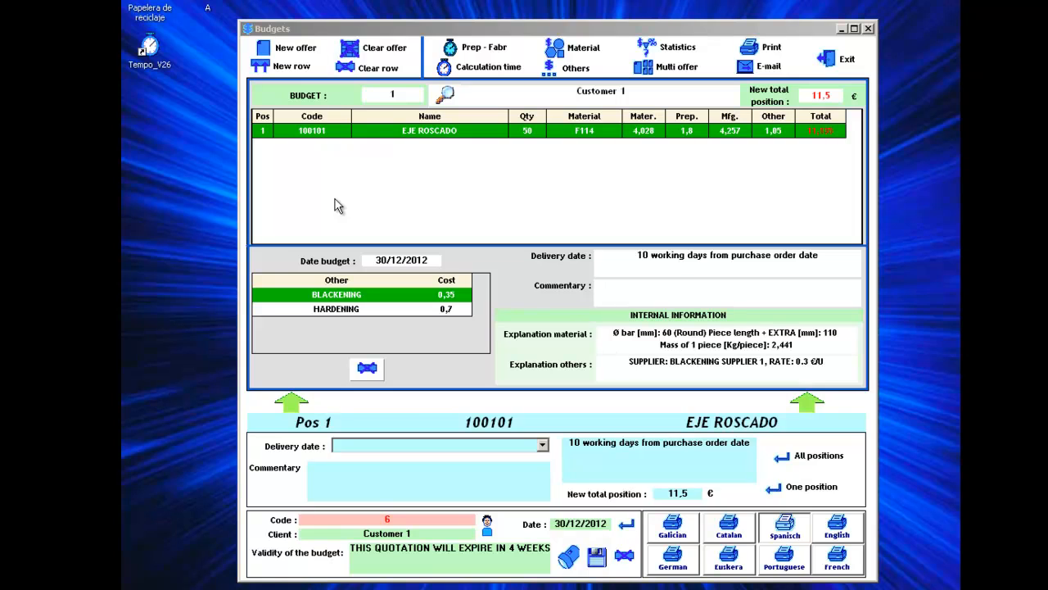
pyautogui.click(837, 62)
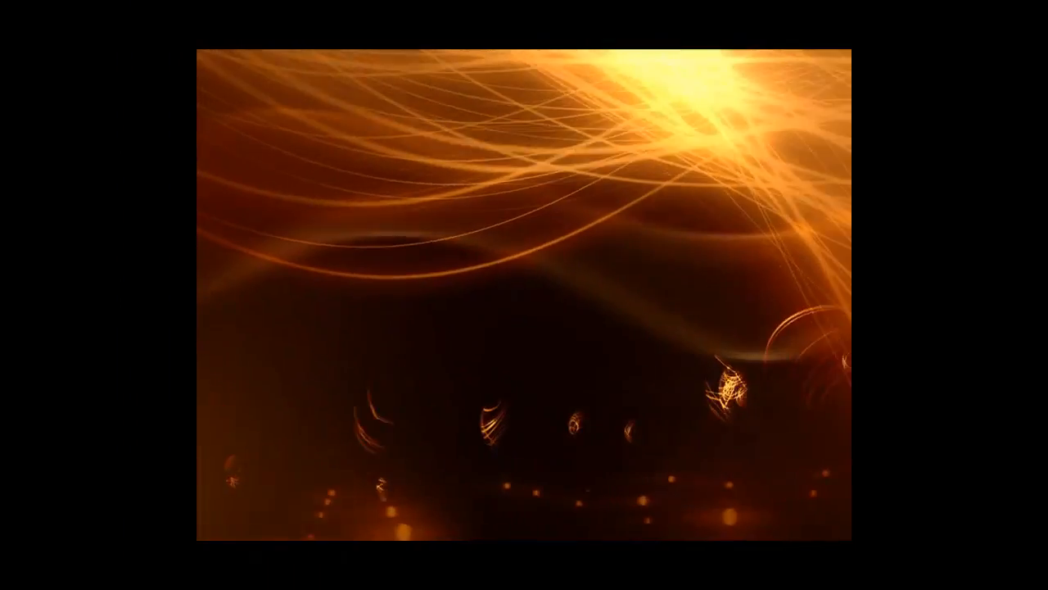